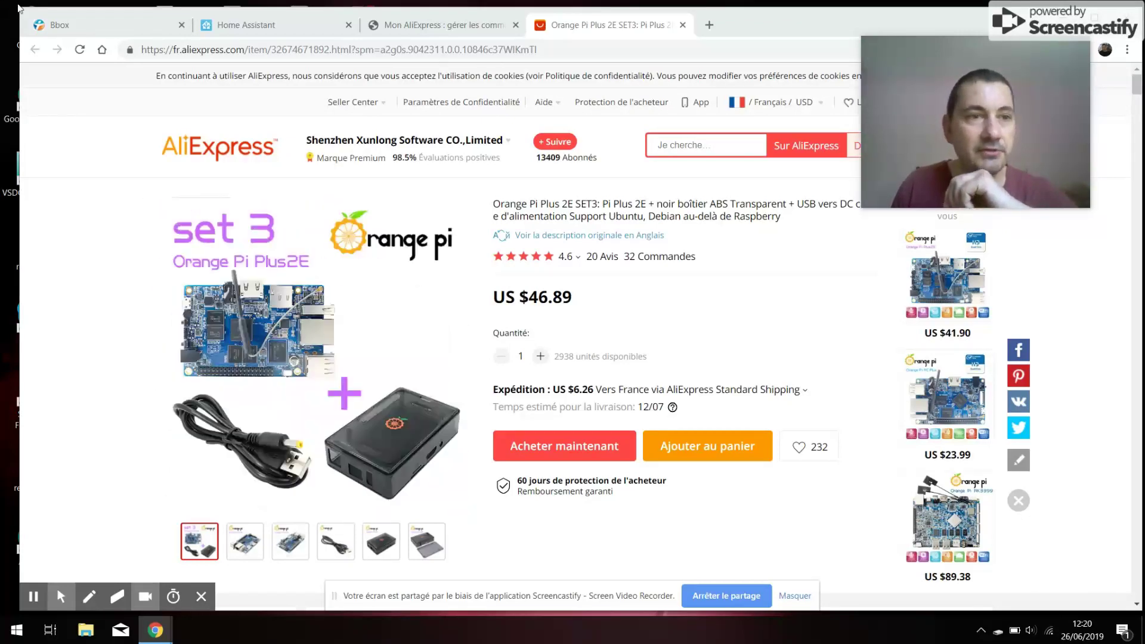
- Switch to the Bbox router's network map tab, which lists hassio at 192.168.1.22
click(81, 20)
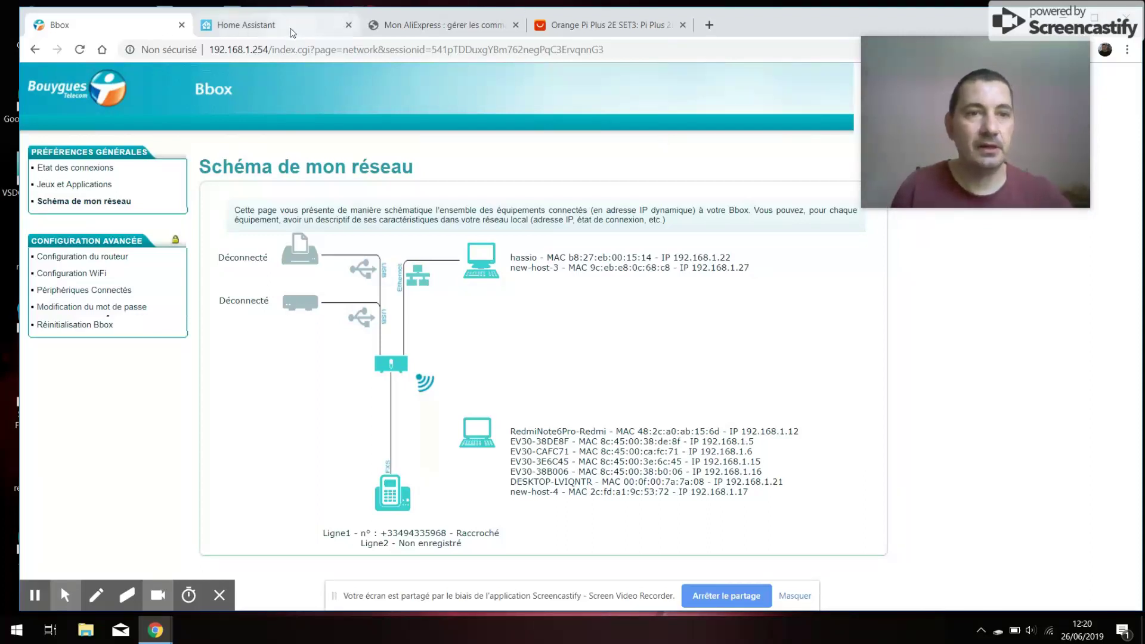
- Switch from the Bbox network map to the Home Assistant Maison dashboard tab
click(271, 25)
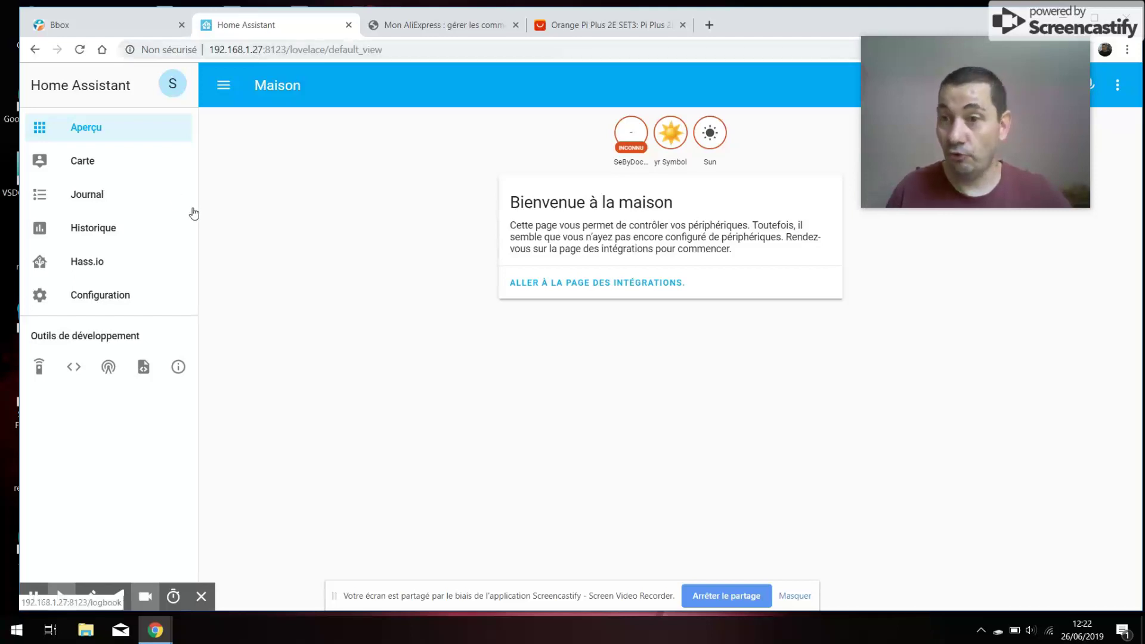
- Open the Configurator add-on's details page from the Hass.io add-on store
click(87, 263)
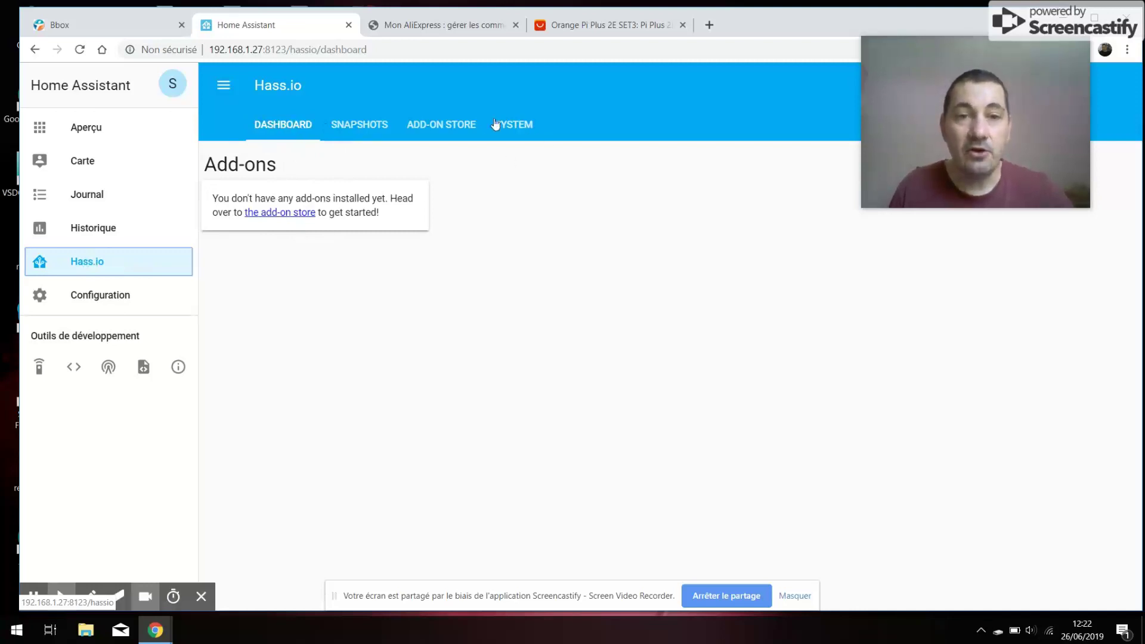
click(459, 128)
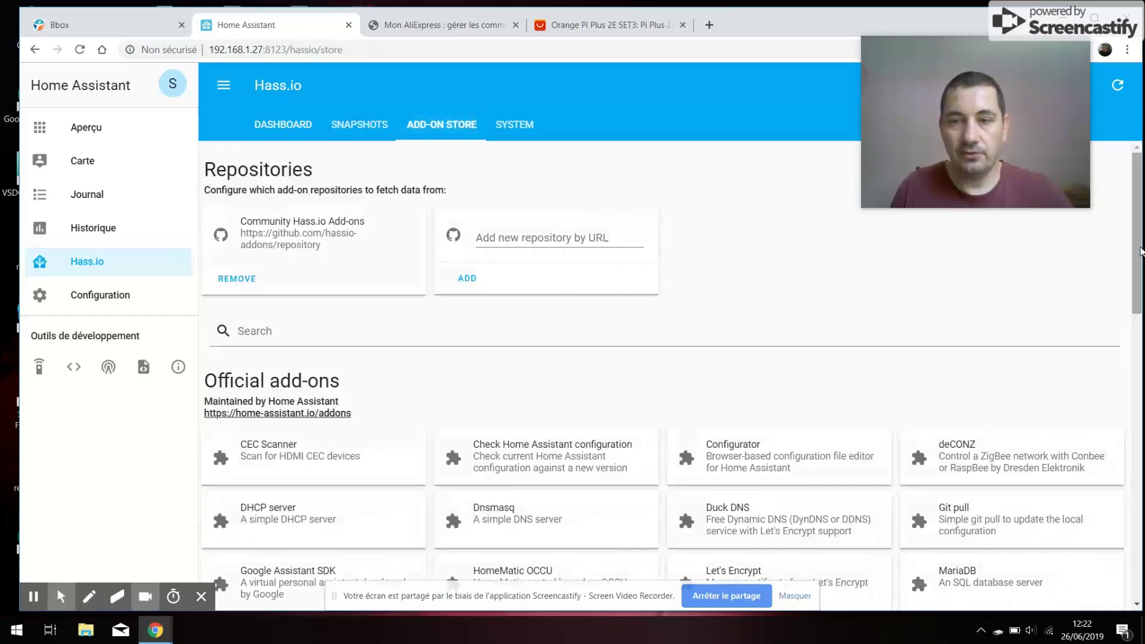
right_click(1141, 245)
click(1138, 213)
right_click(1133, 256)
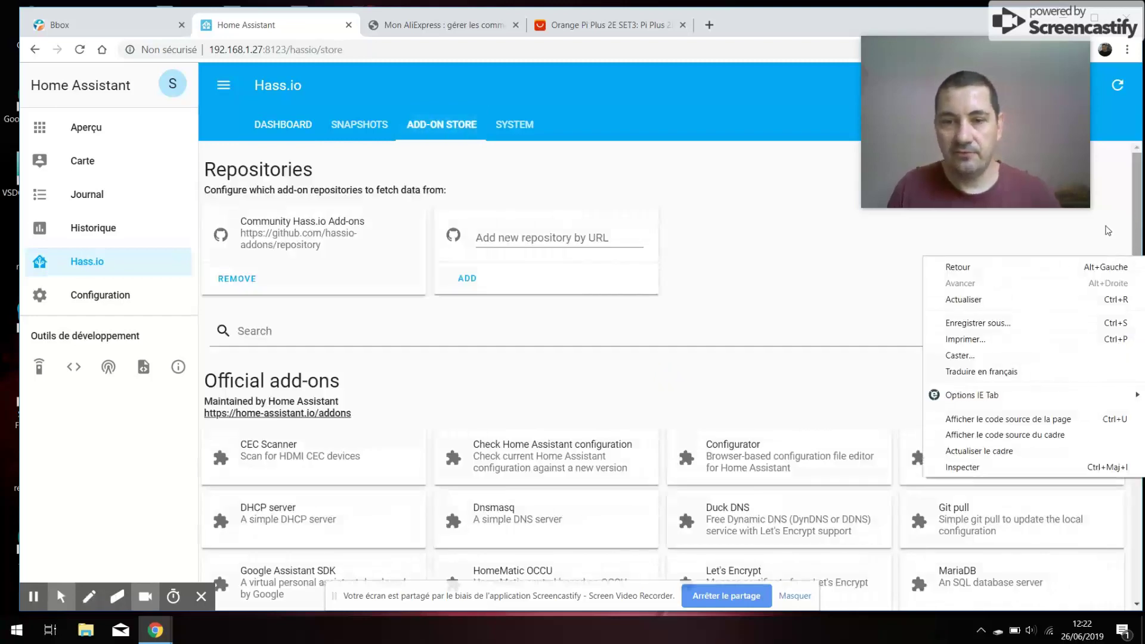
click(719, 473)
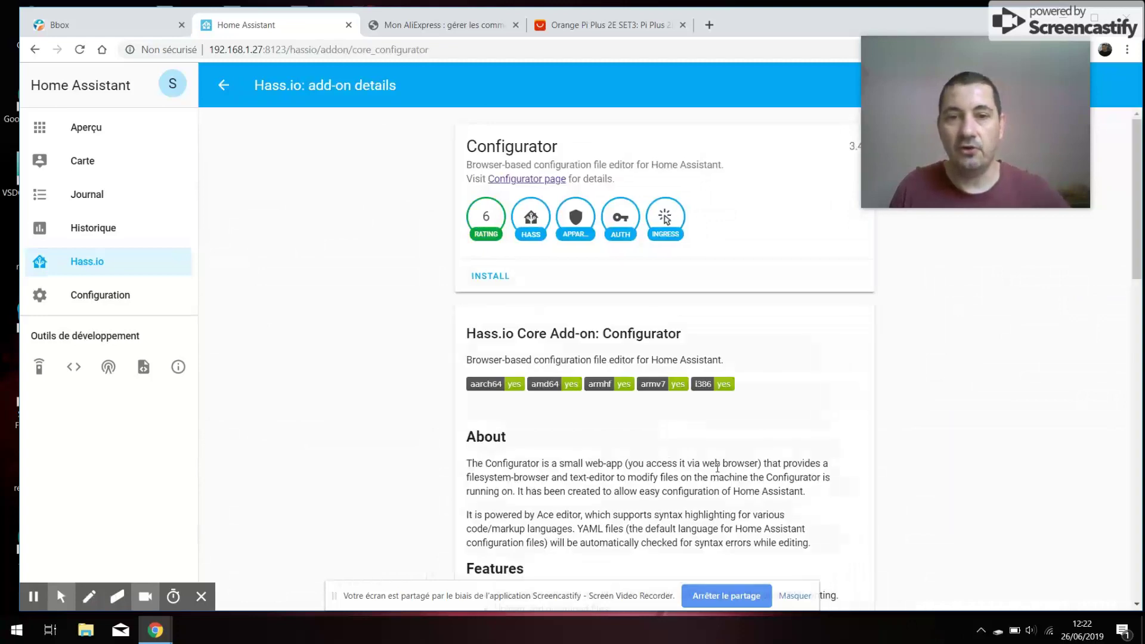
- Install the Configurator add-on and turn on Show in sidebar
click(486, 280)
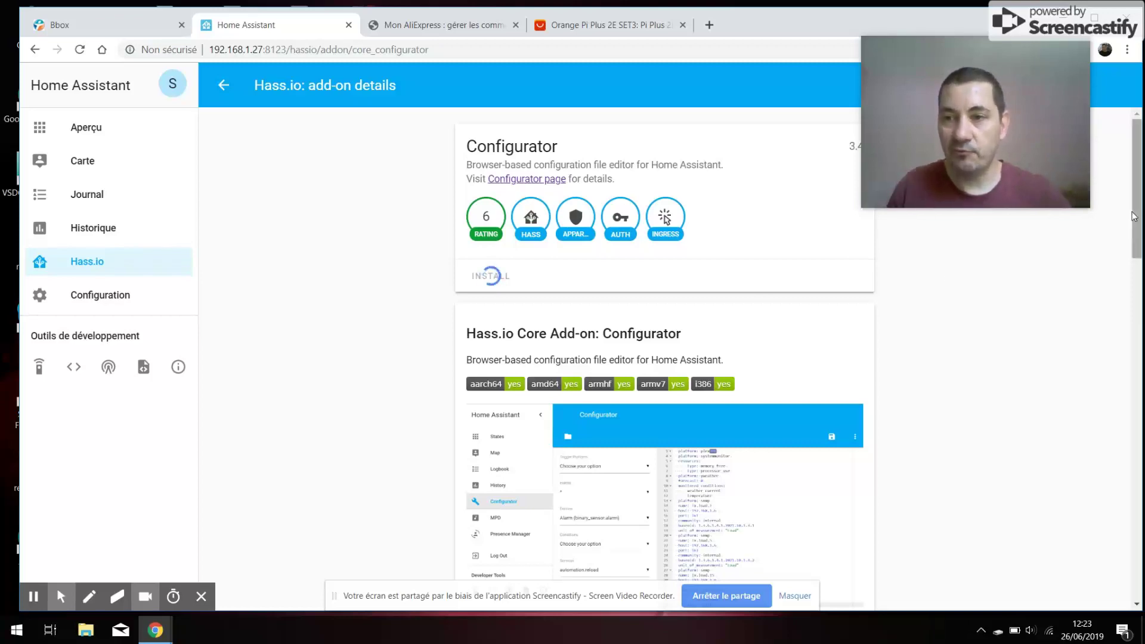
mouse_move(1139, 200)
mouse_down()
mouse_move(1140, 219)
mouse_move(1139, 199)
mouse_up()
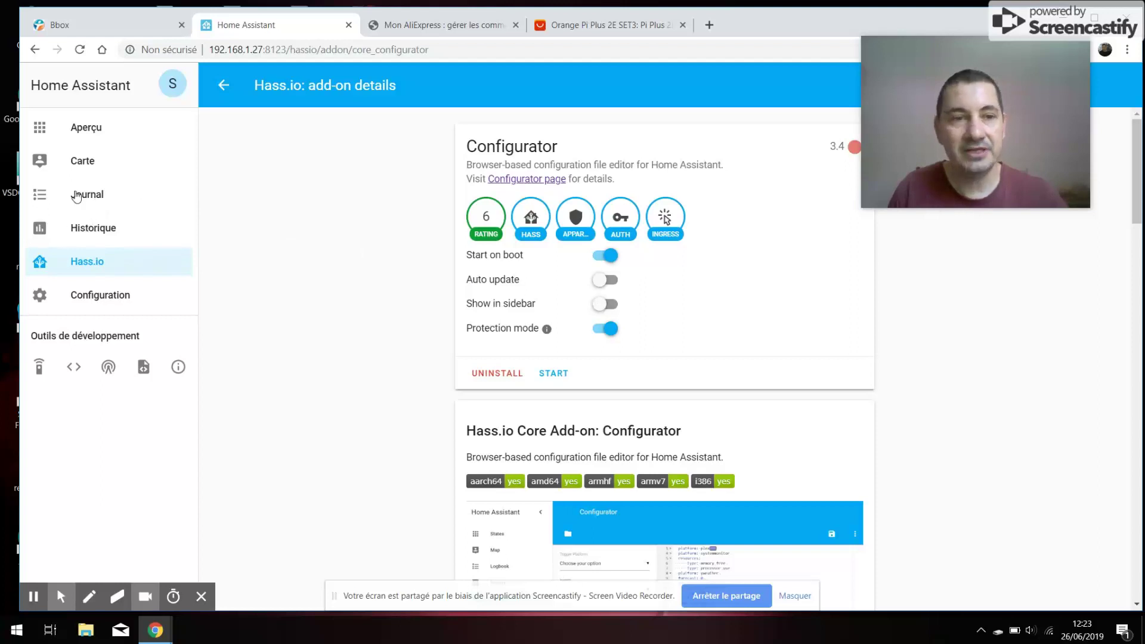
click(611, 306)
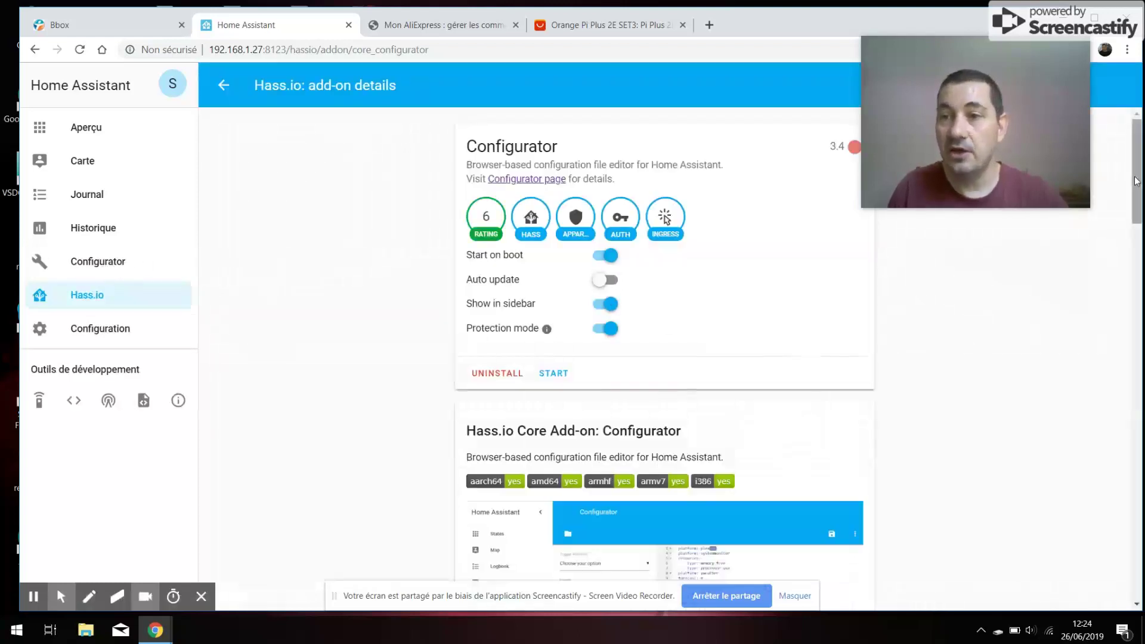
- Start the Configurator add-on so Restart, Stop and Open Web UI become available
scroll(1136, 181, down, 1)
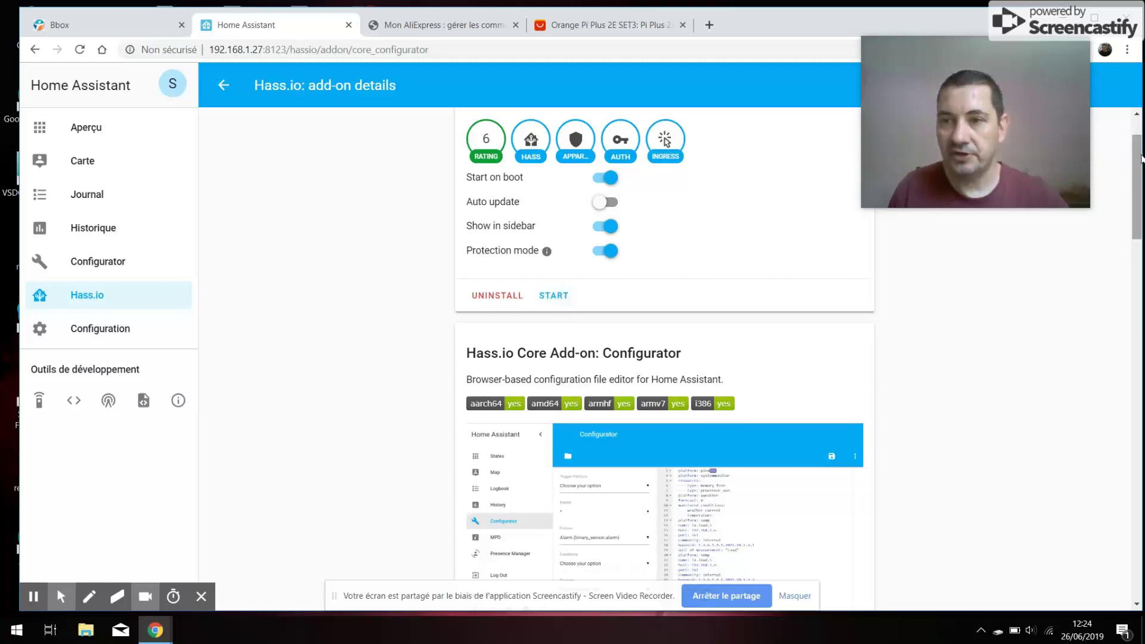
drag(1141, 159, 1134, 468)
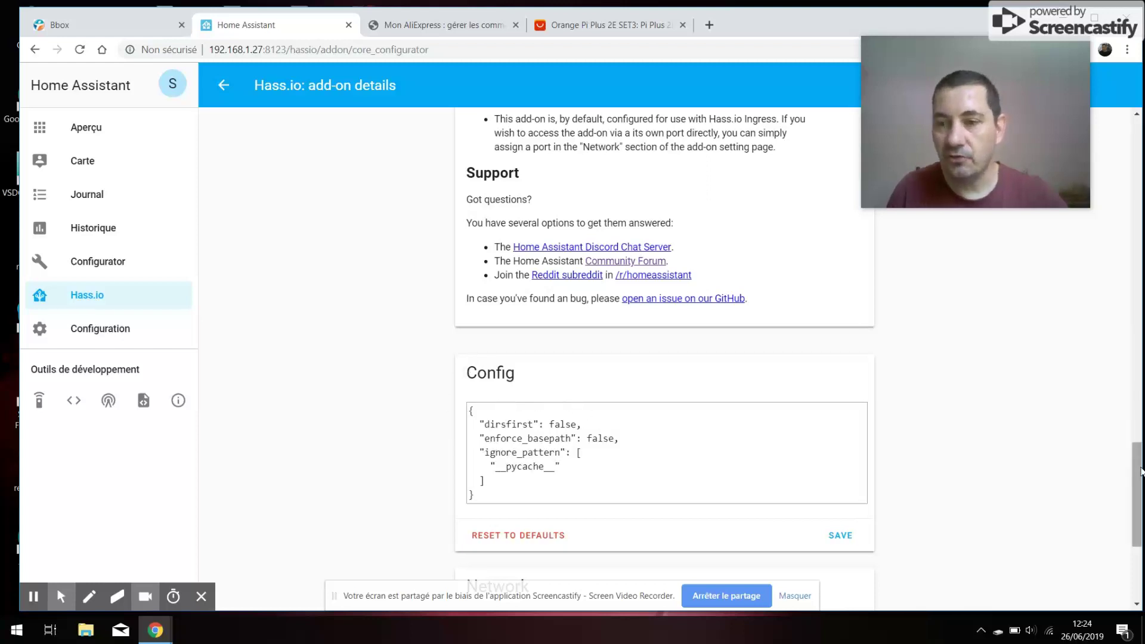
drag(1138, 462, 1142, 428)
scroll(680, 276, up, 15)
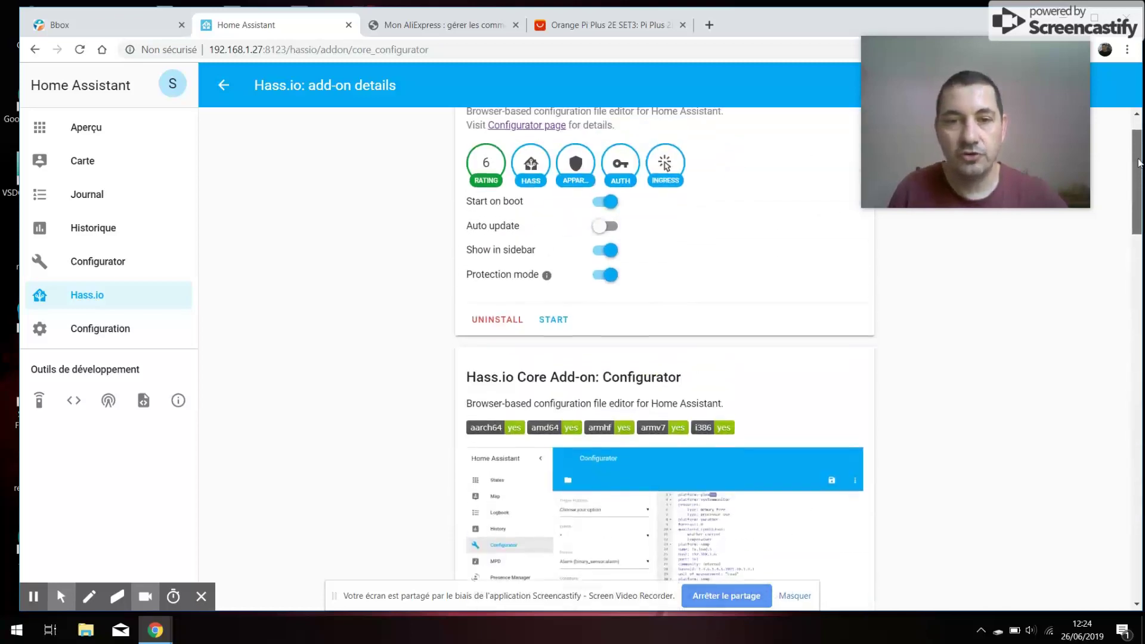
click(544, 353)
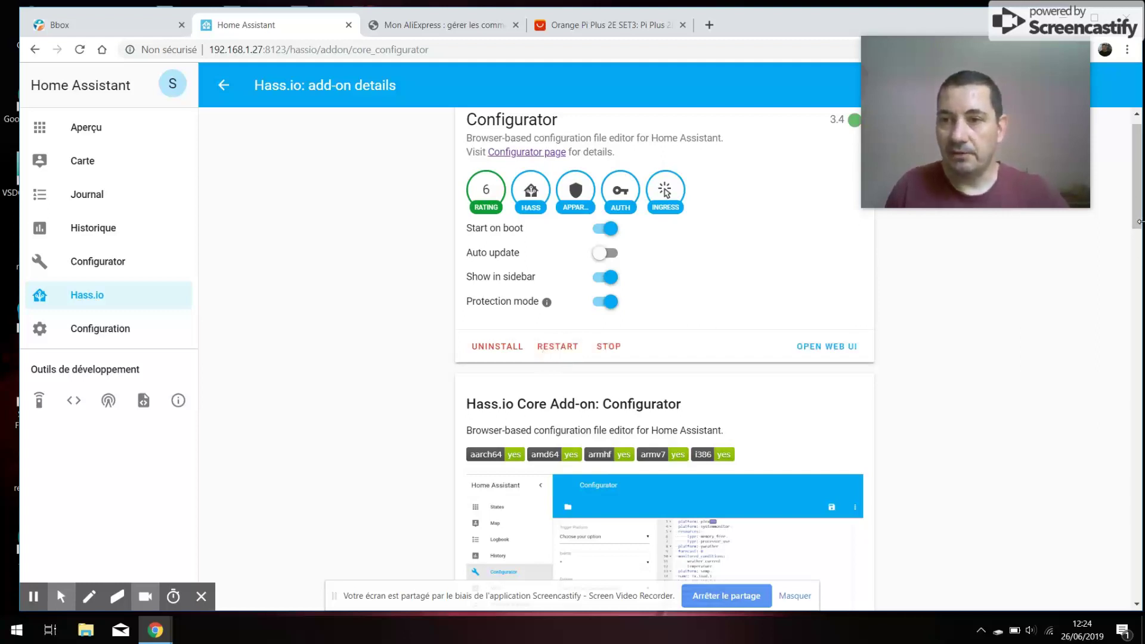
drag(1140, 222, 1084, 614)
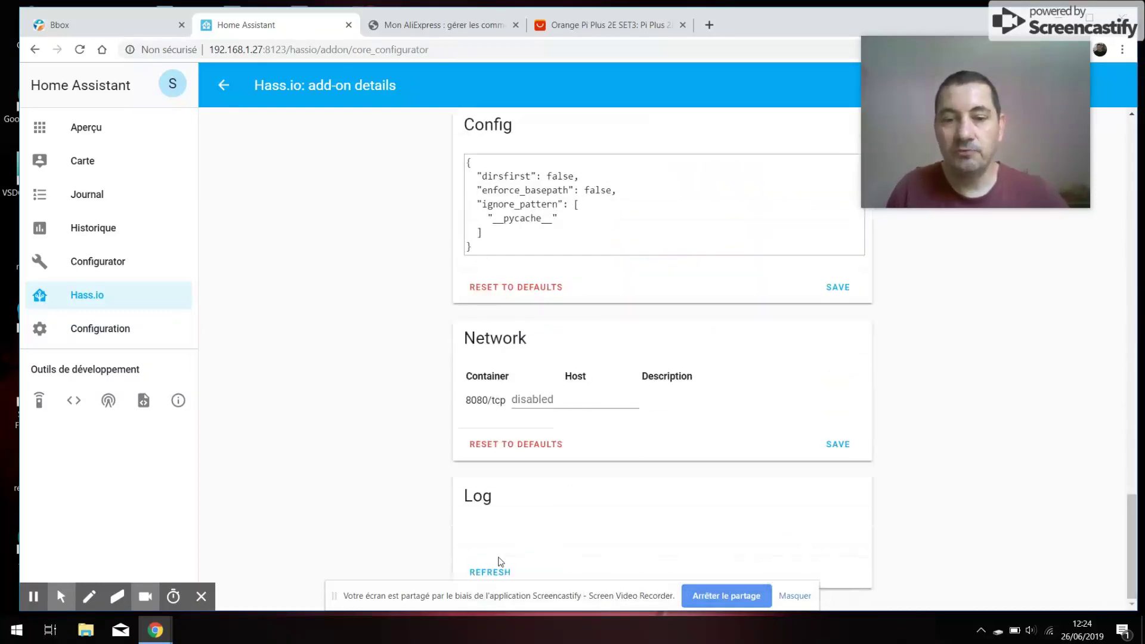
- Refresh the Configurator log to confirm it is running and listening on port 80
click(492, 571)
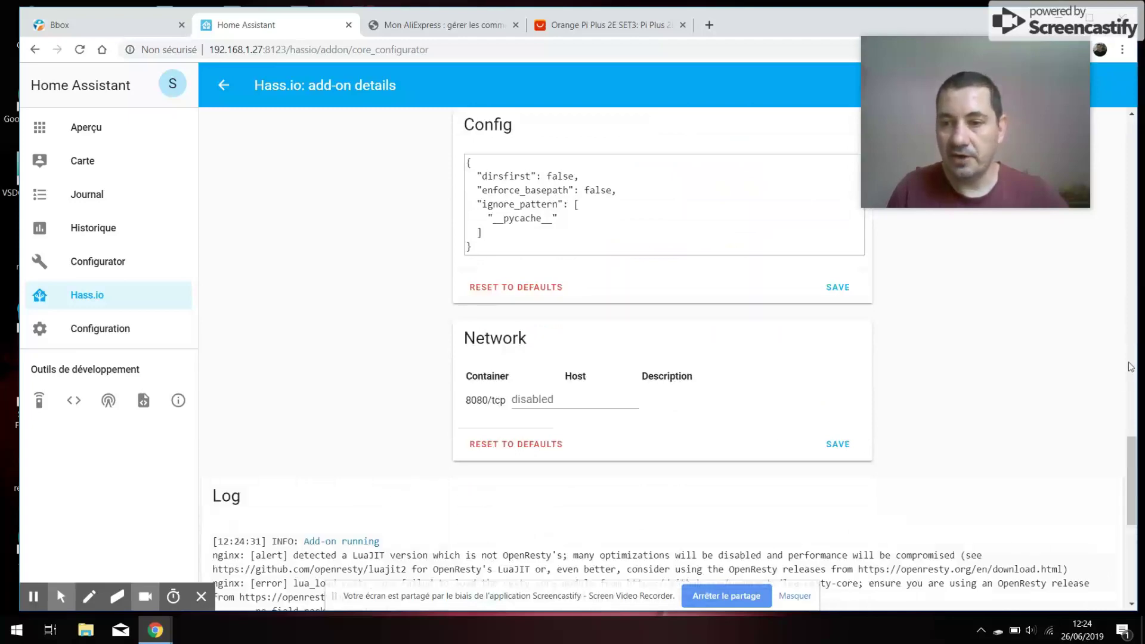
drag(1131, 474, 1130, 548)
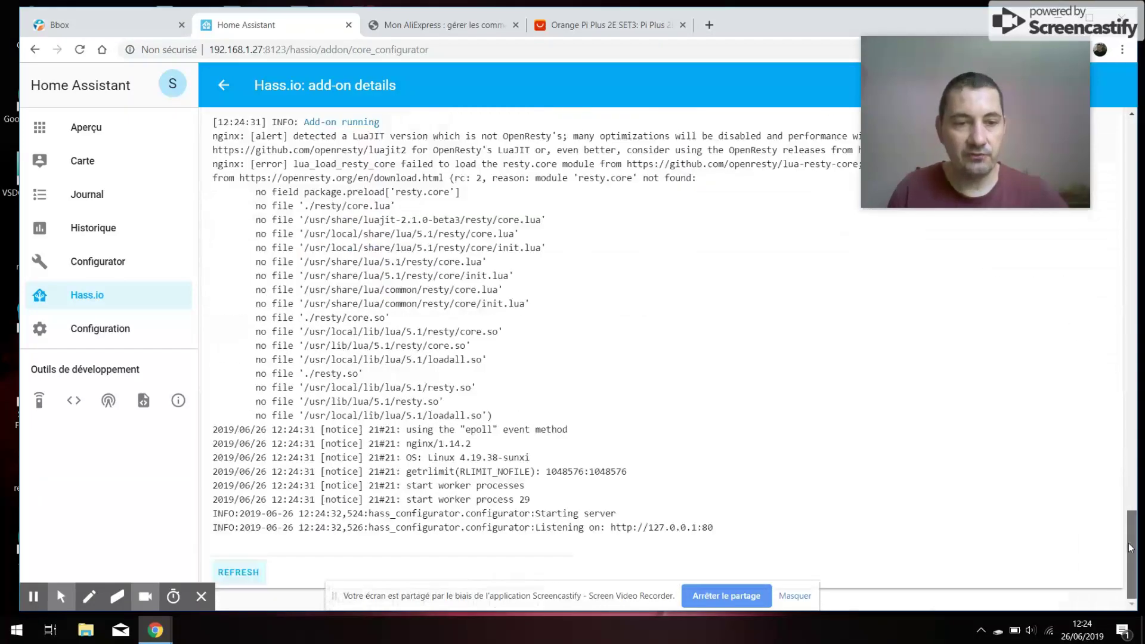
click(250, 576)
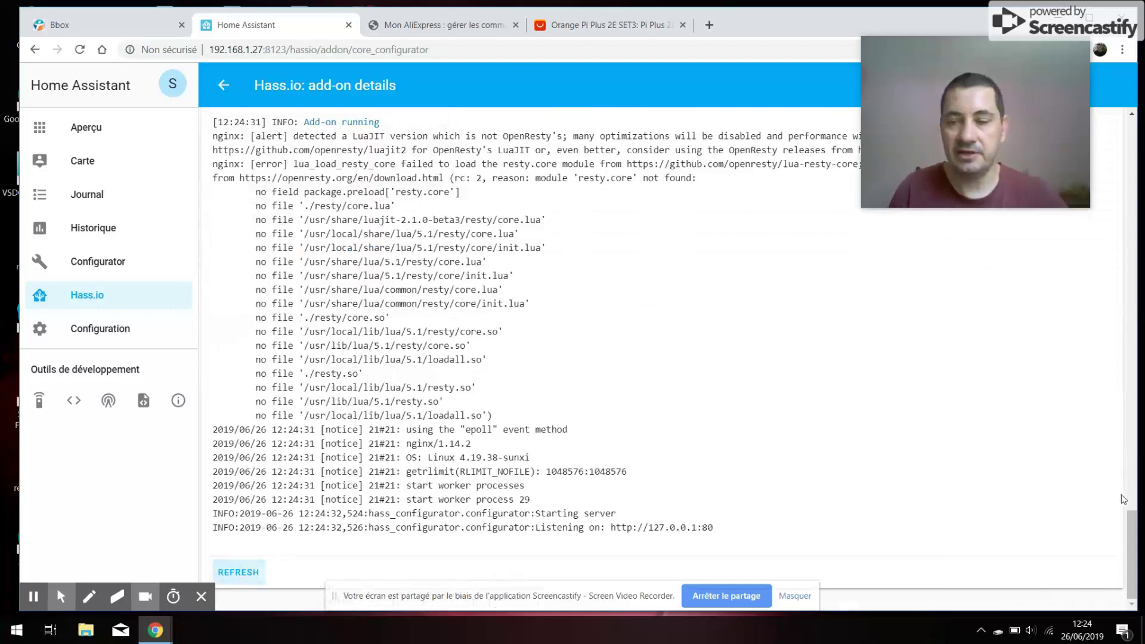
drag(1128, 527, 1116, 122)
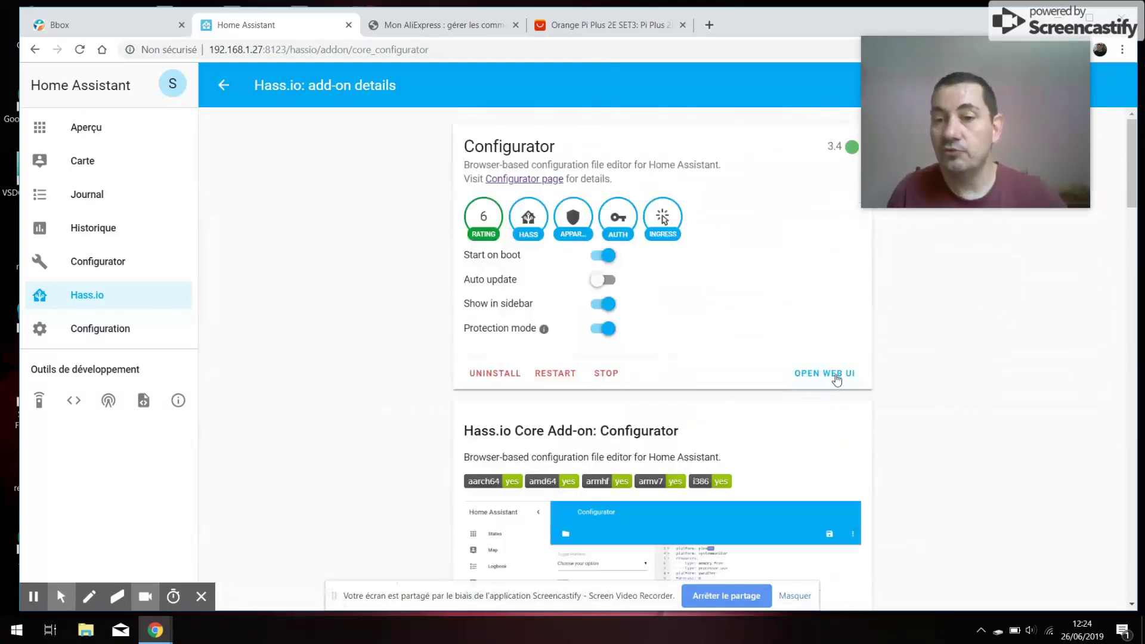
- Open the Configurator editor, browse up to the root folder, then close the file browser
click(80, 264)
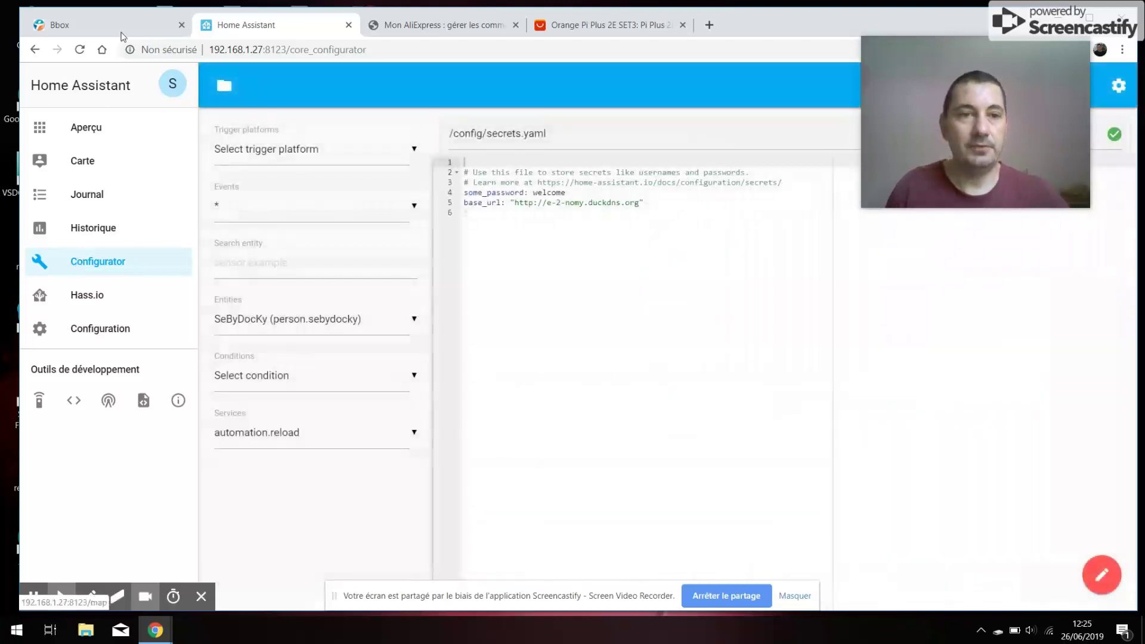
click(224, 85)
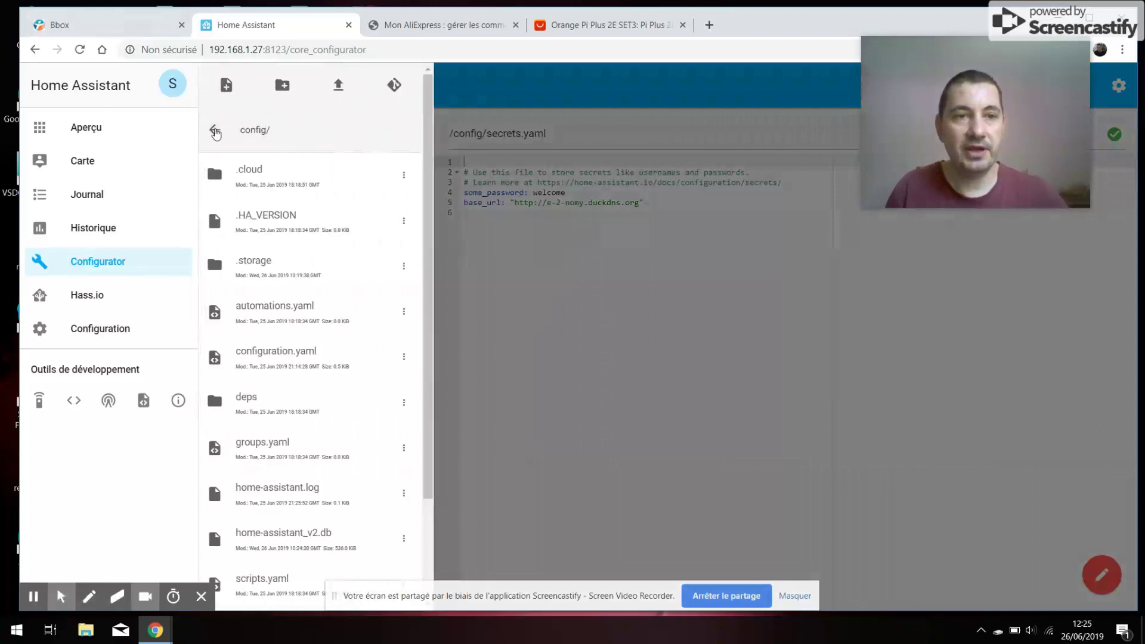
click(215, 131)
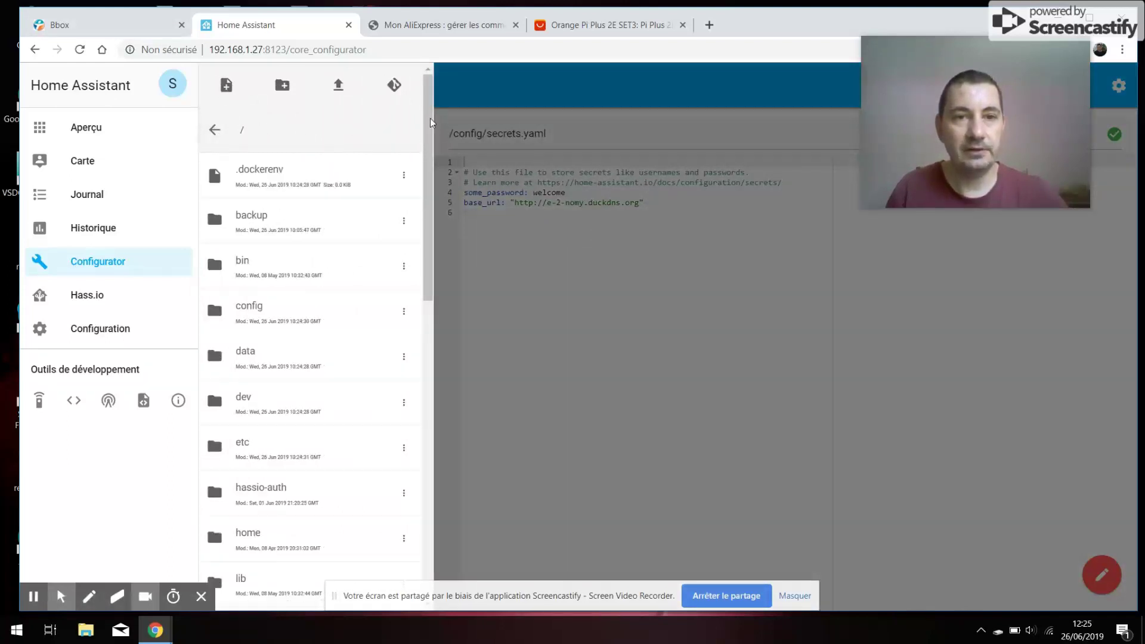
click(531, 289)
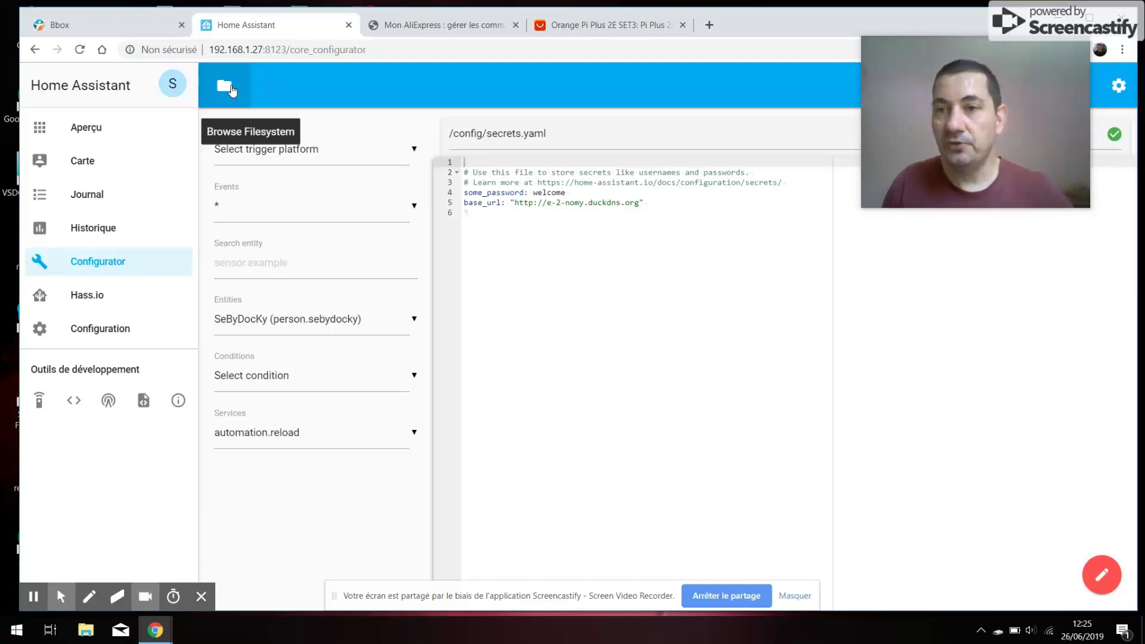
- Load /config/configuration.yaml in Configurator to review its http, SSL and server_port 8123 settings
click(225, 87)
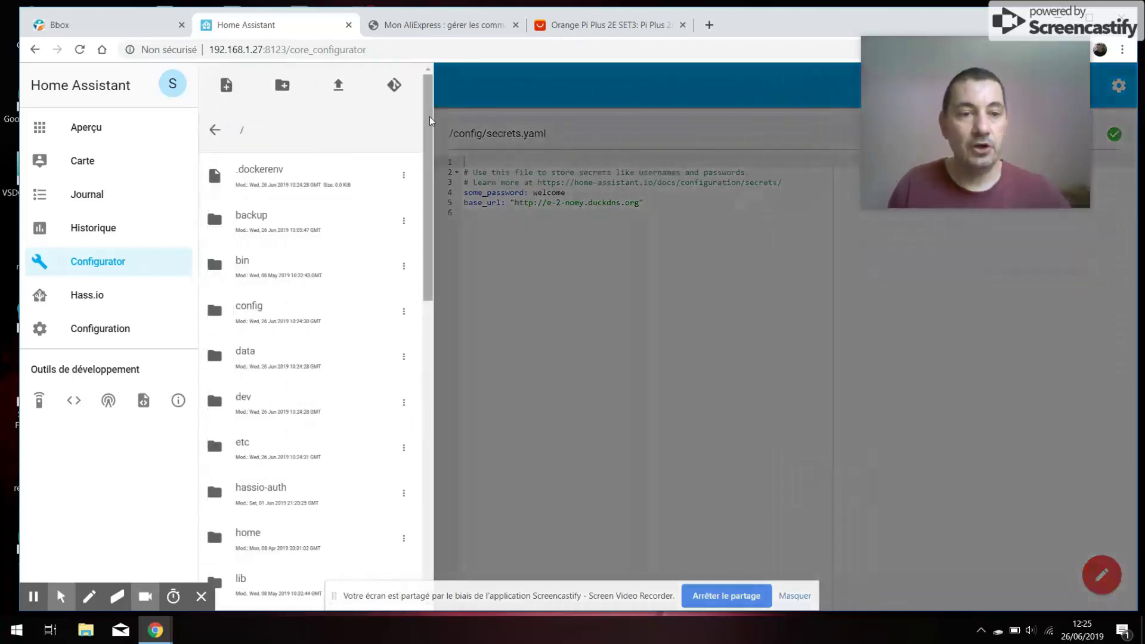
right_click(429, 136)
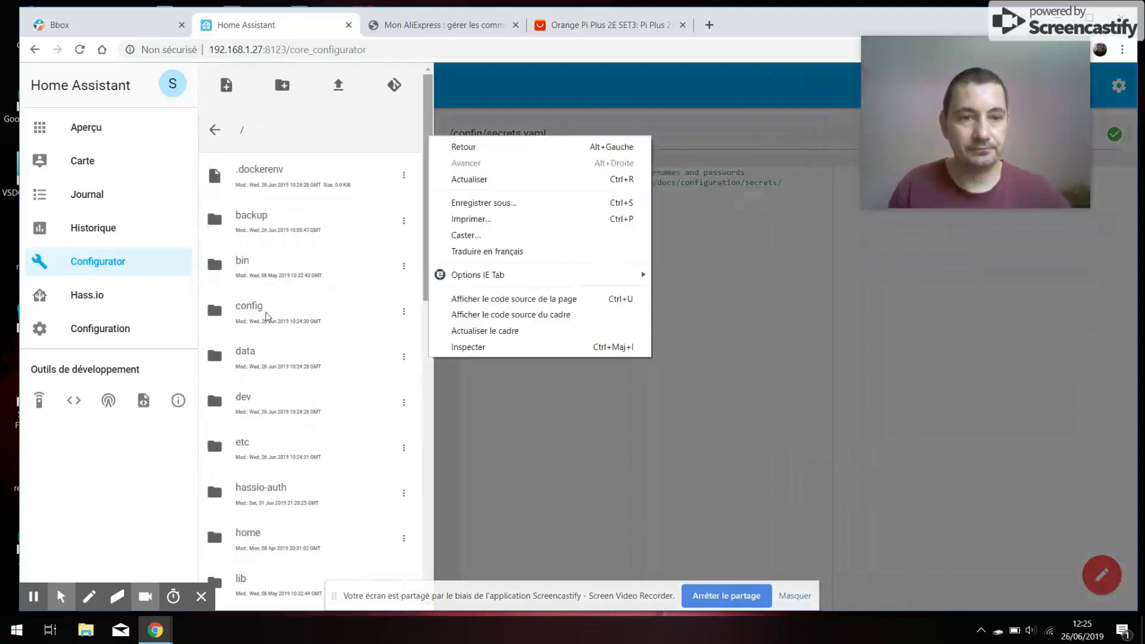
click(267, 316)
click(269, 314)
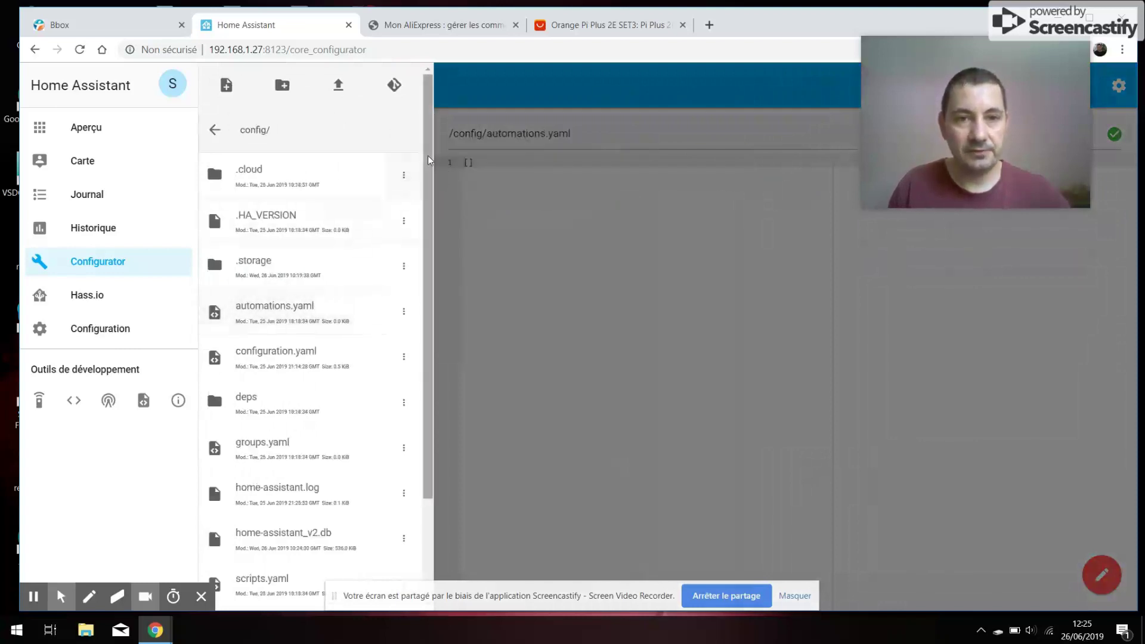
scroll(428, 167, down, 1)
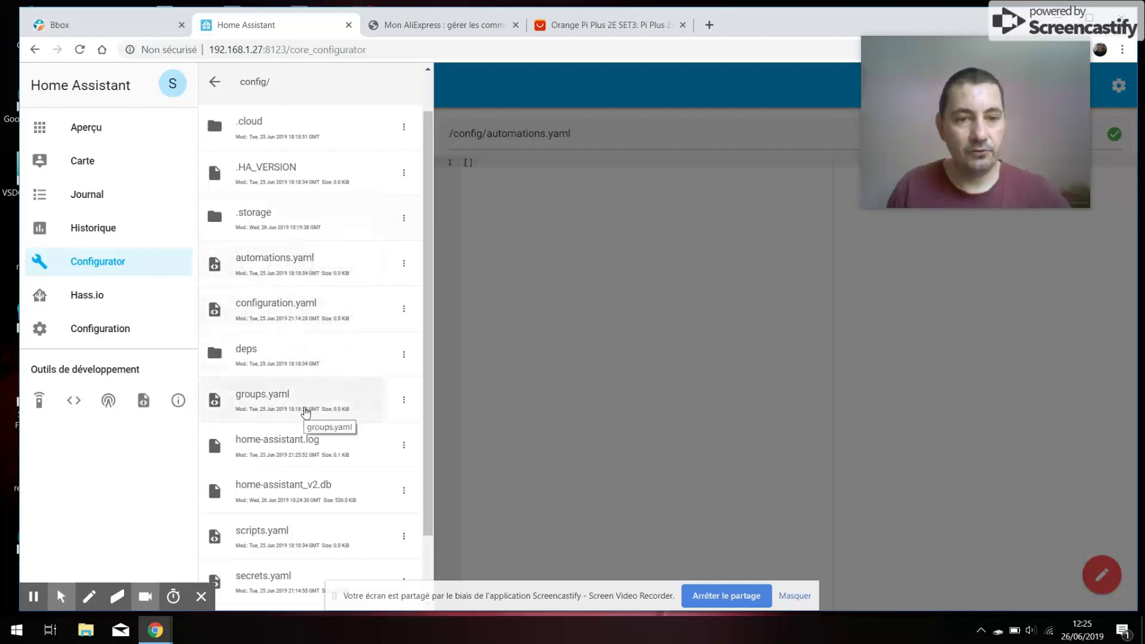
scroll(432, 407, down, 2)
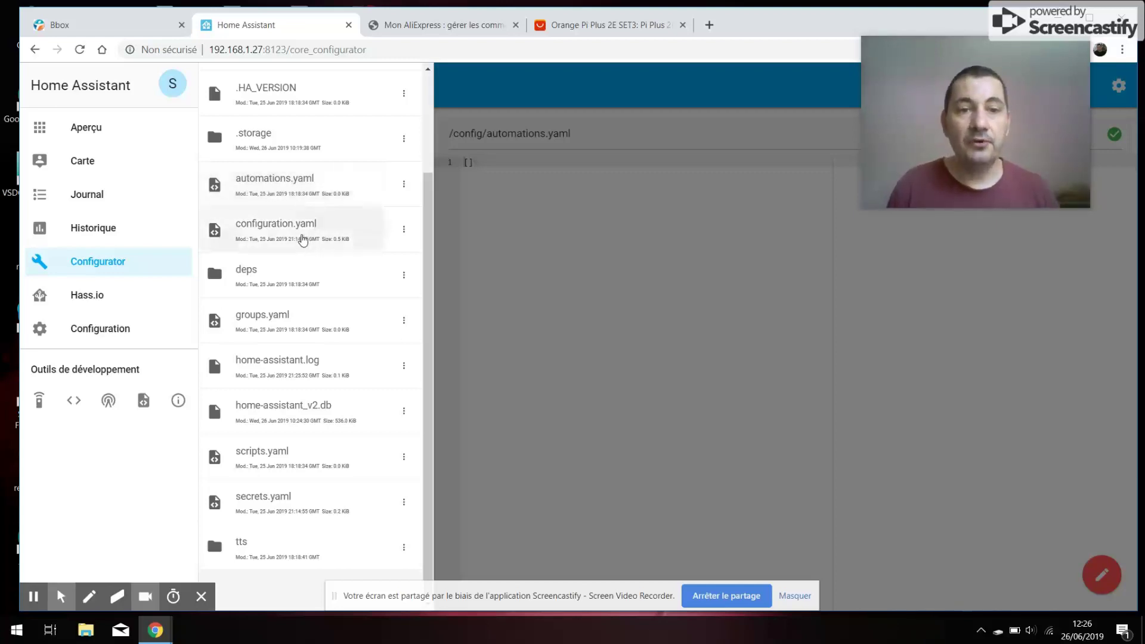
click(303, 238)
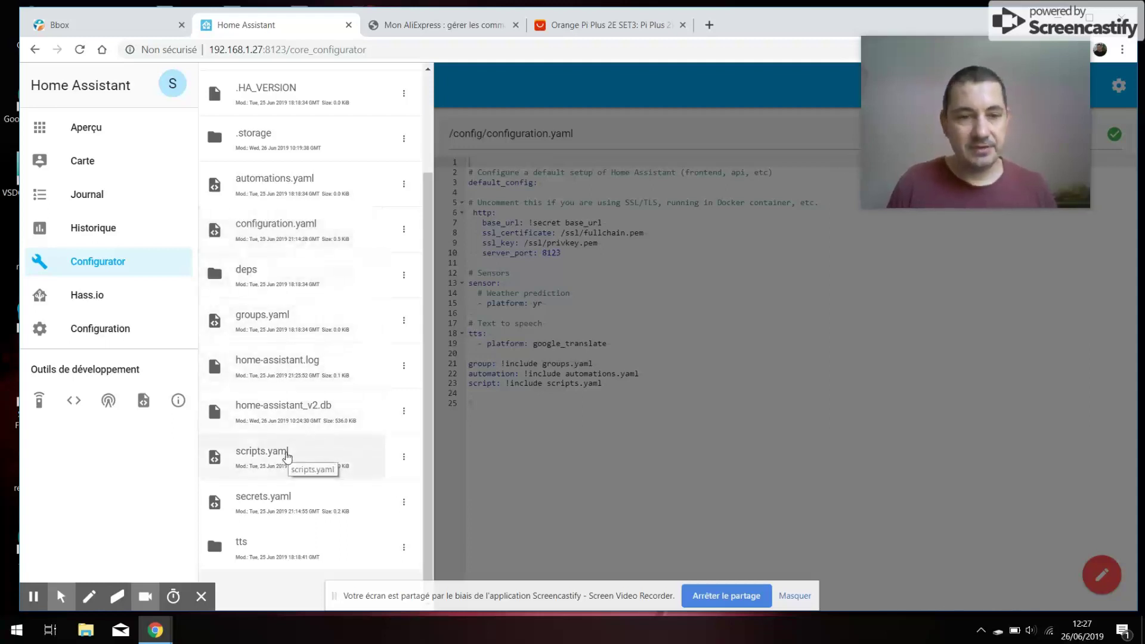
drag(428, 349, 428, 352)
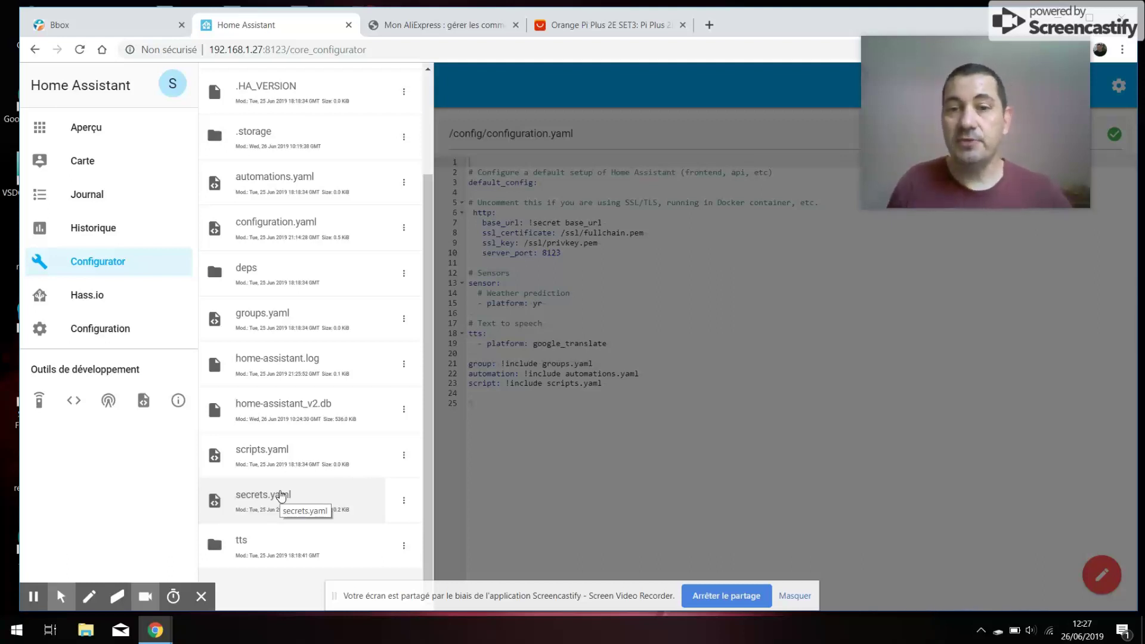
click(690, 314)
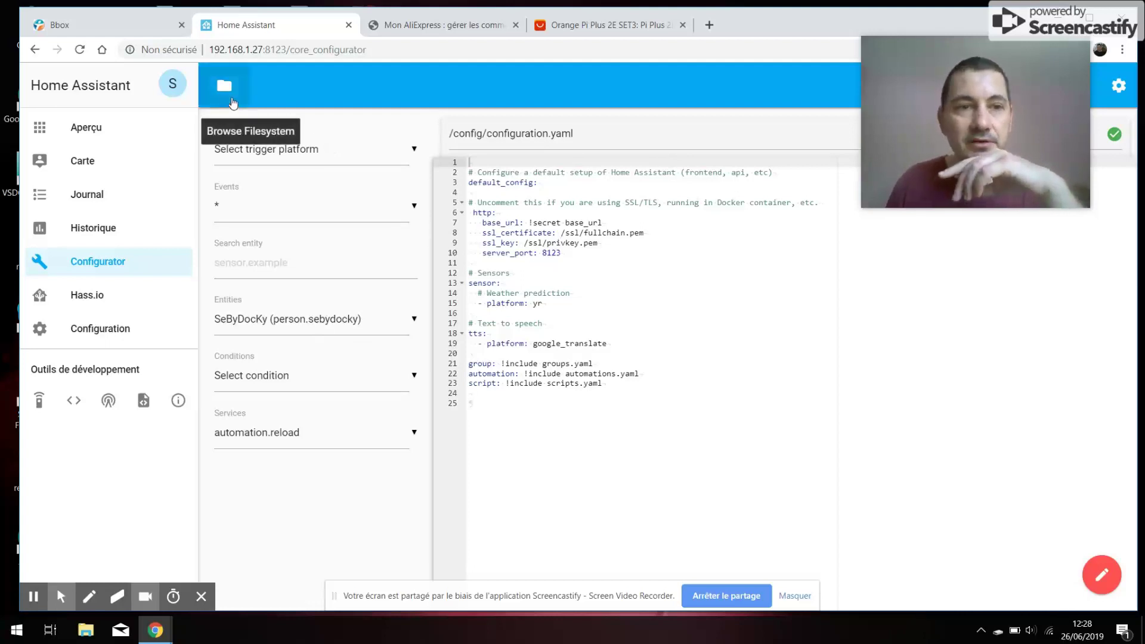
- Scan the Configurator file list, close it, and return to the Hass.io dashboard
click(225, 87)
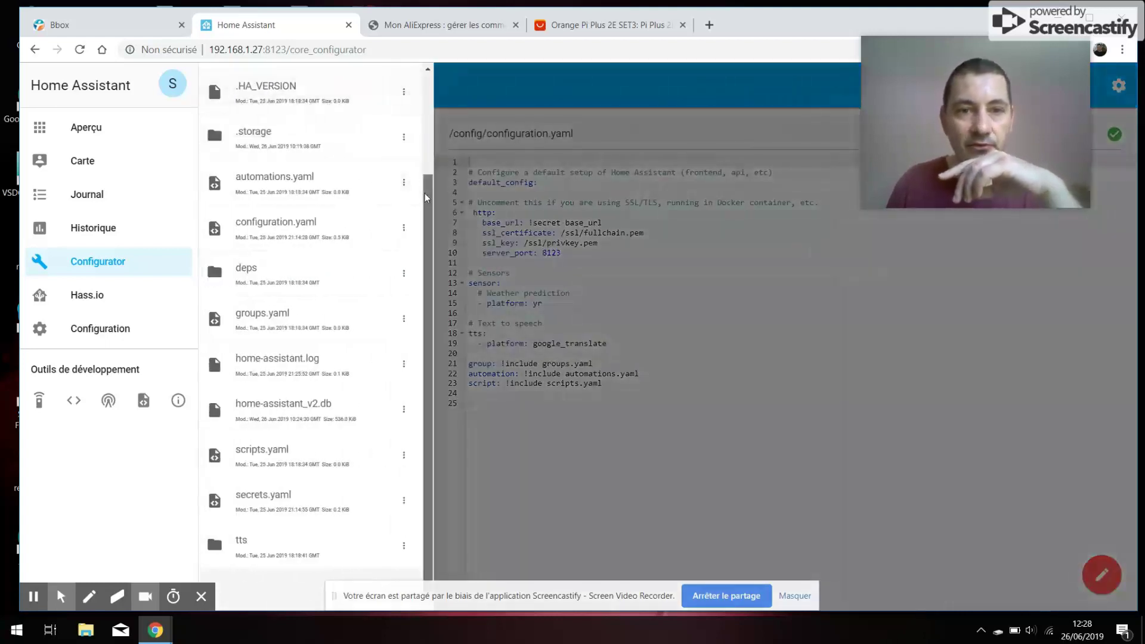
drag(424, 193, 376, 91)
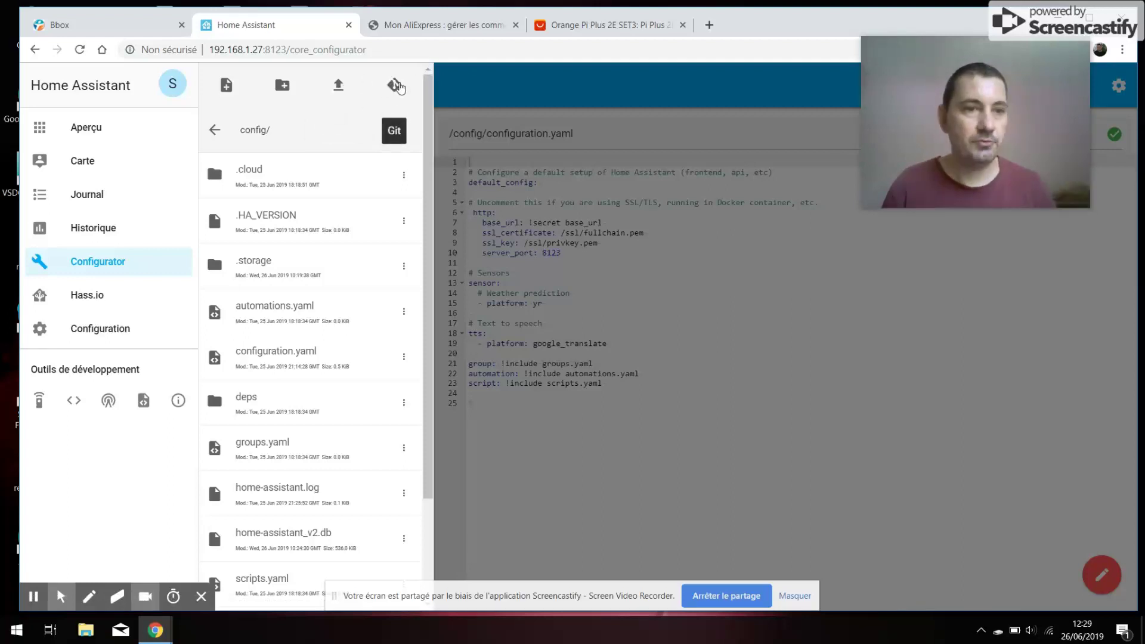
click(541, 216)
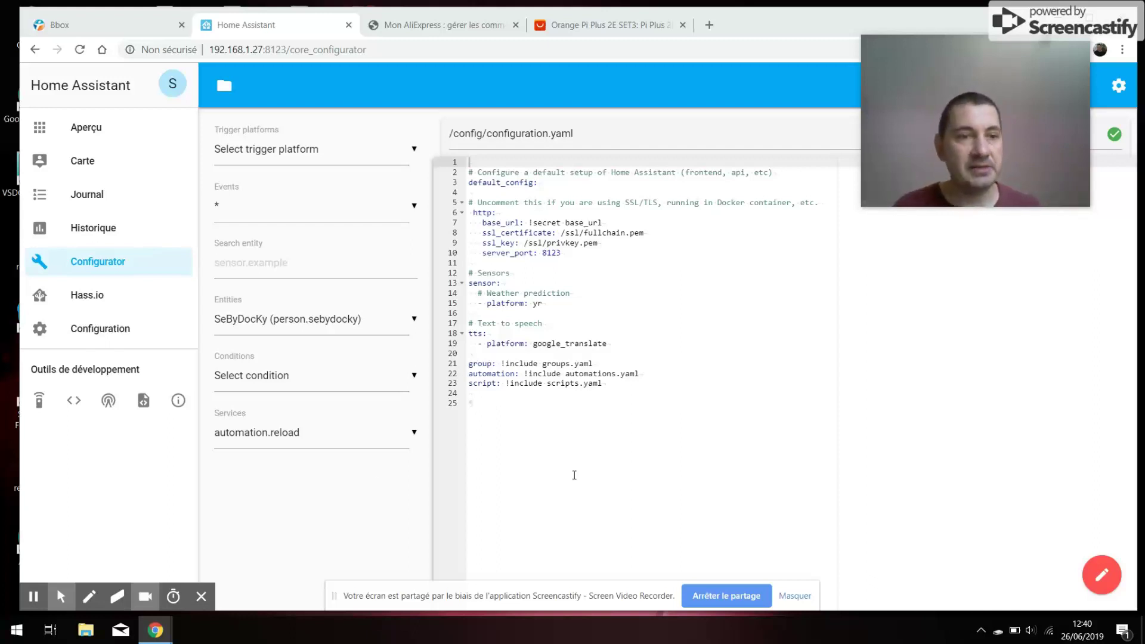
click(74, 306)
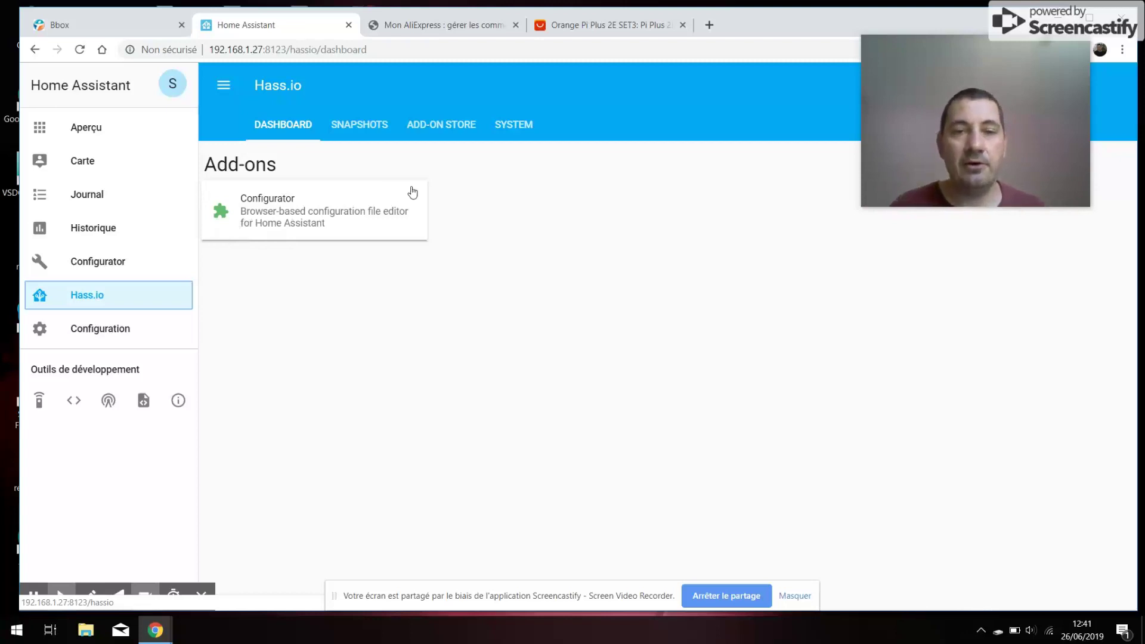
- Install the Samba share add-on from the Add-on Store
click(442, 128)
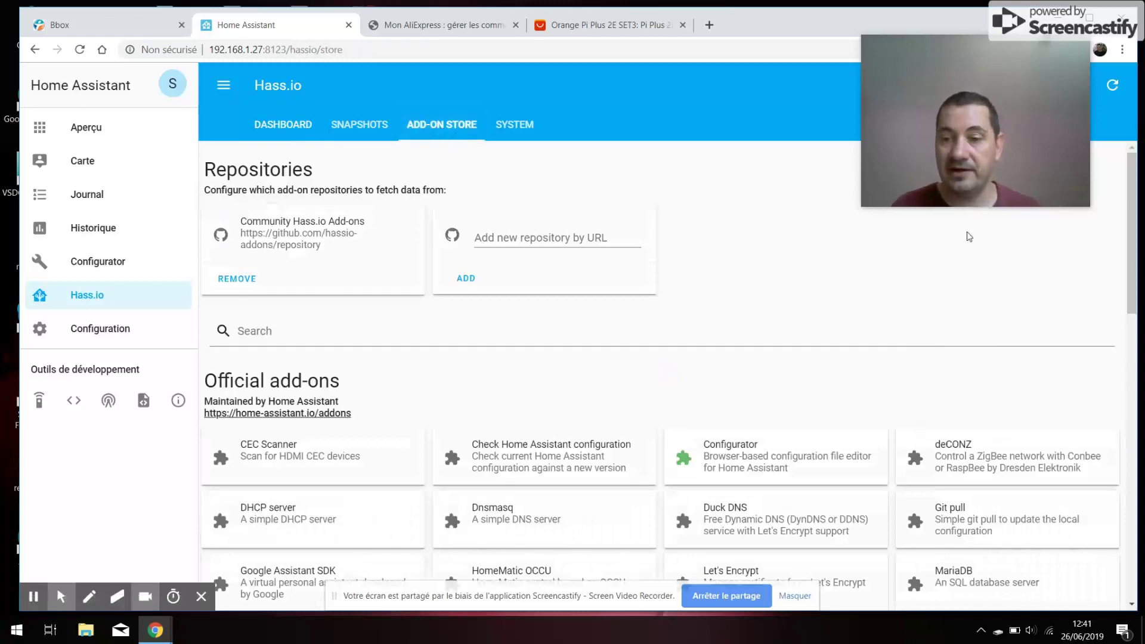
scroll(1067, 337, down, 5)
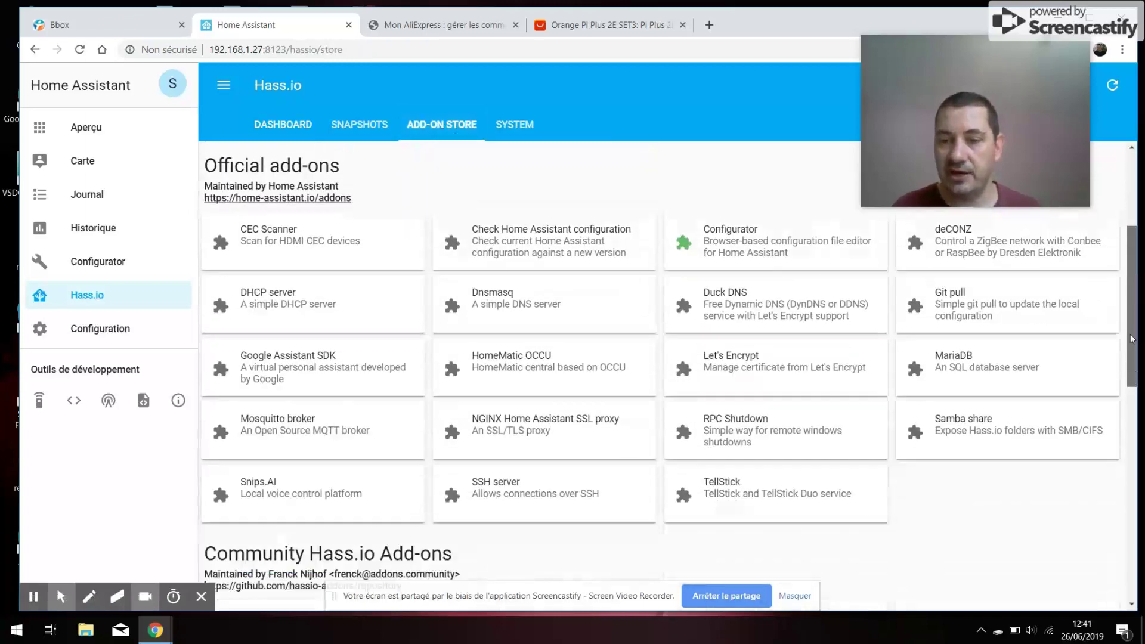
click(1000, 362)
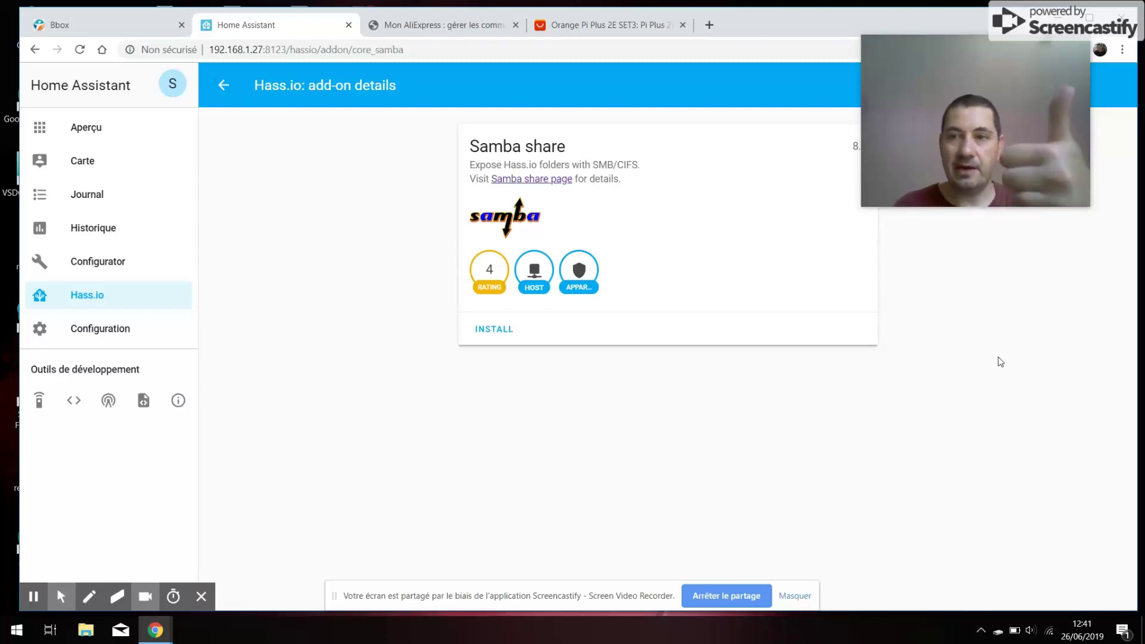
click(501, 330)
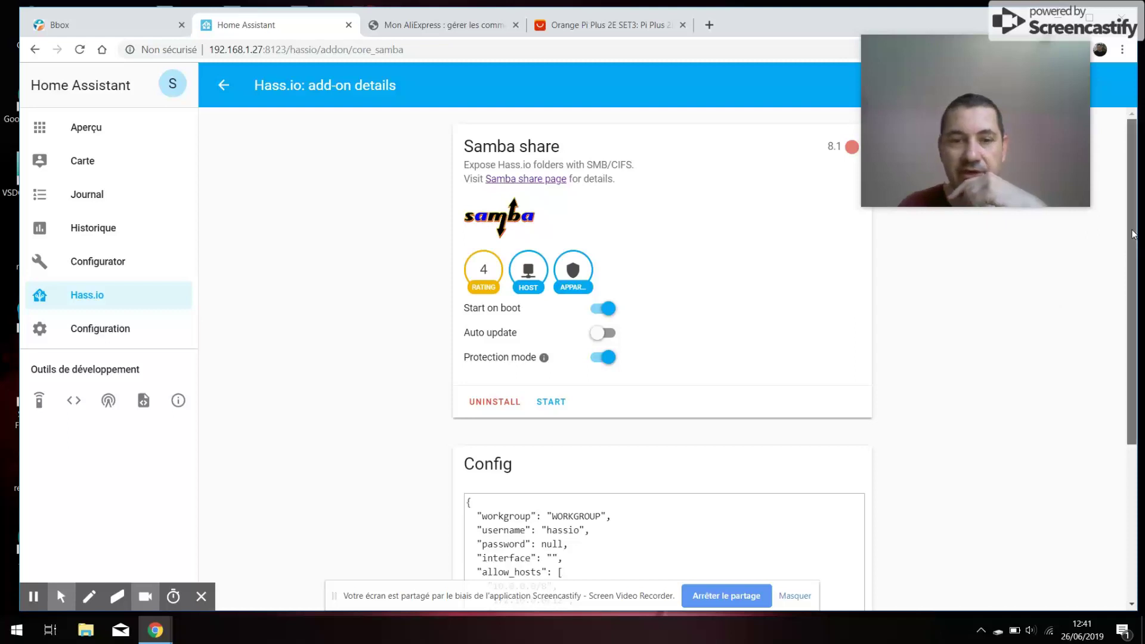
- Enter a Samba username and replace the null password with a password in the add-on config
drag(1129, 234, 1124, 332)
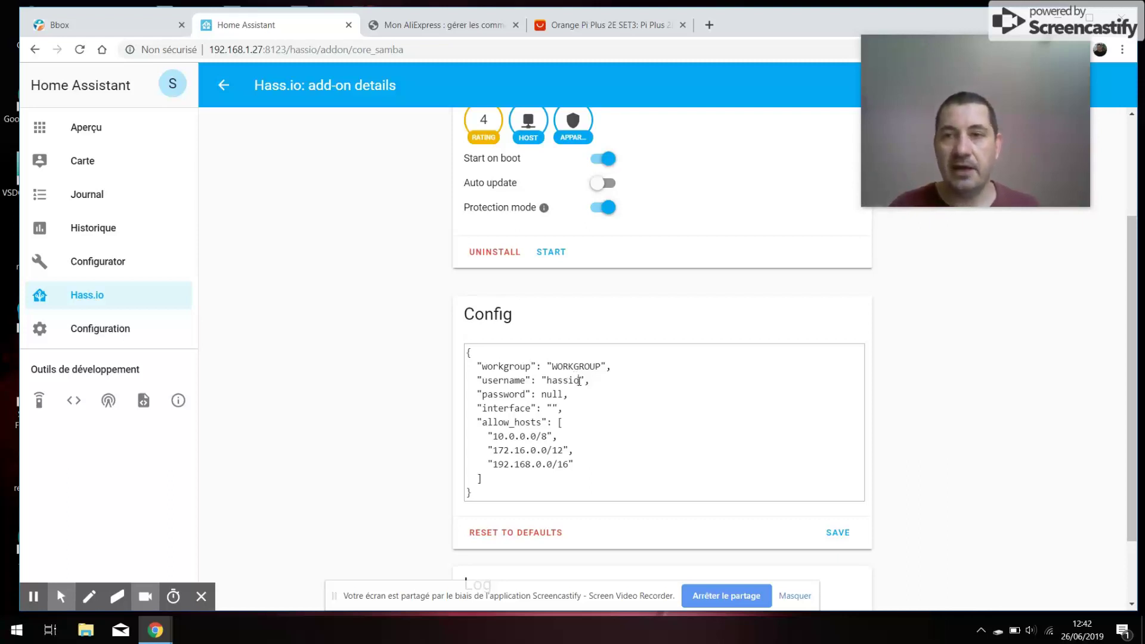
click(578, 381)
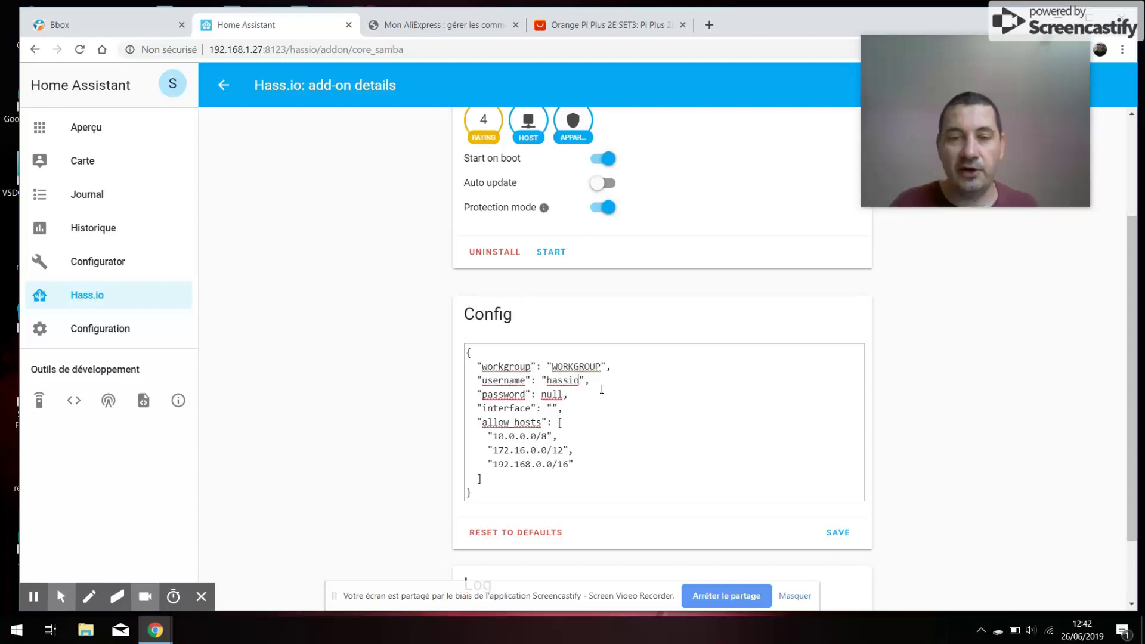
key(BackSpace)
key(BackSpace)
key(BackSpace)
key(BackSpace)
key(BackSpace)
key(BackSpace)
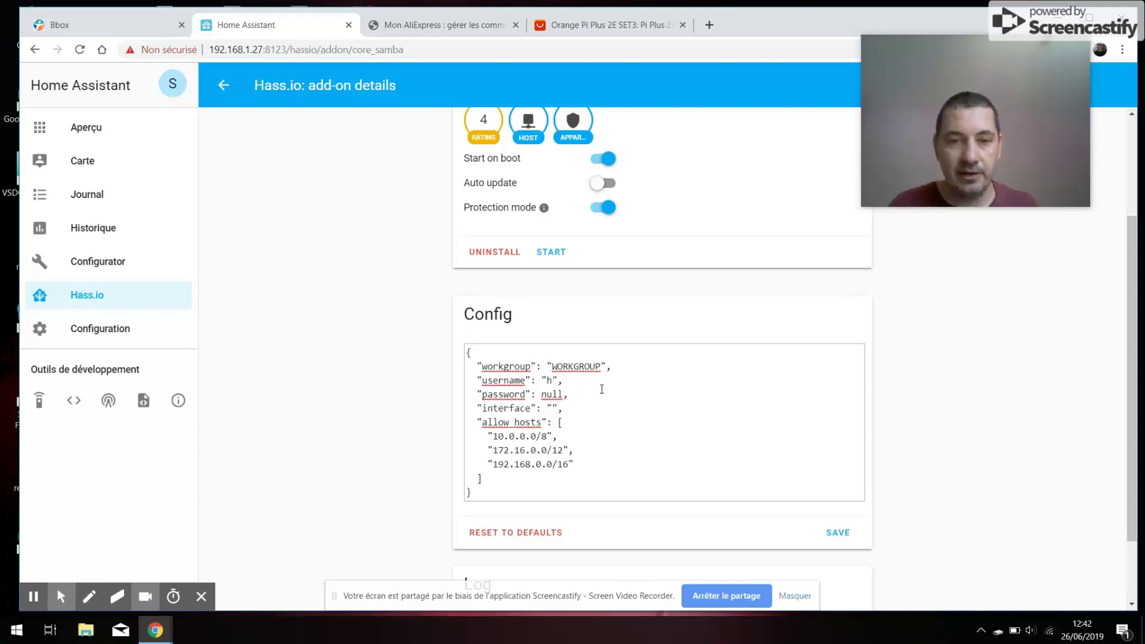
text(SeByDoc)
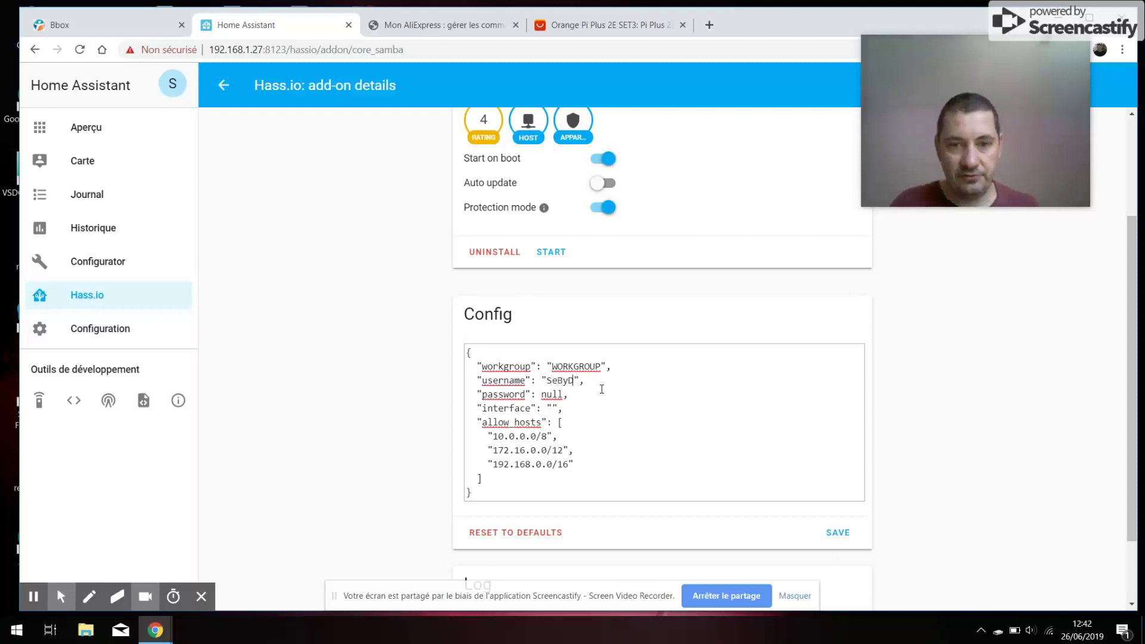
text(Ky)
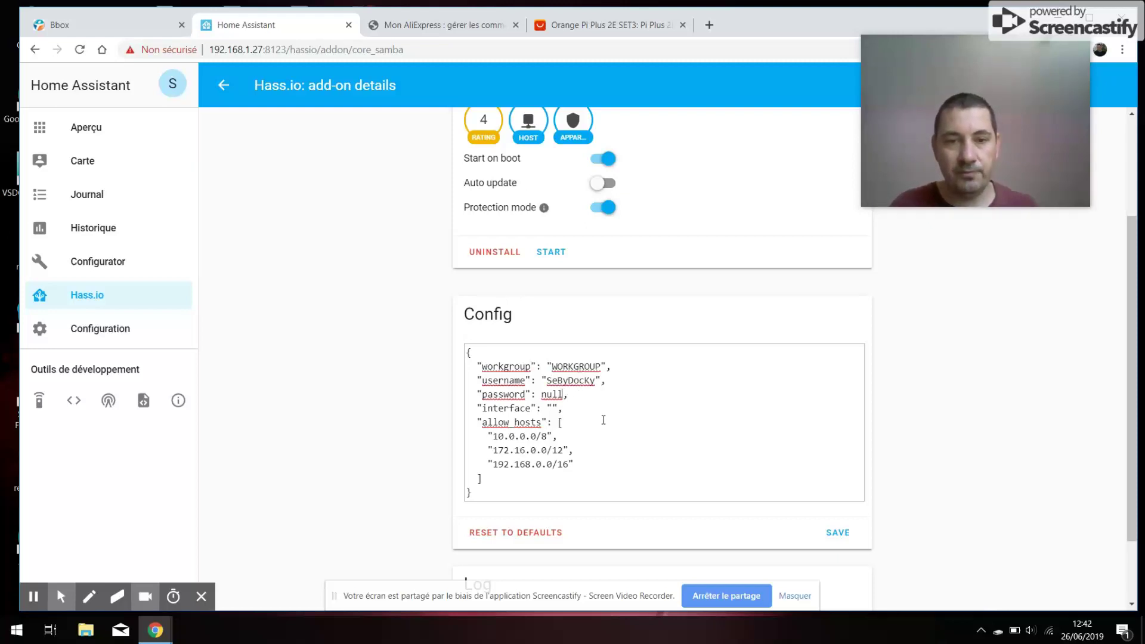
key(BackSpace)
key(BackSpace)
key(BackSpace)
key(BackSpace)
text("test)
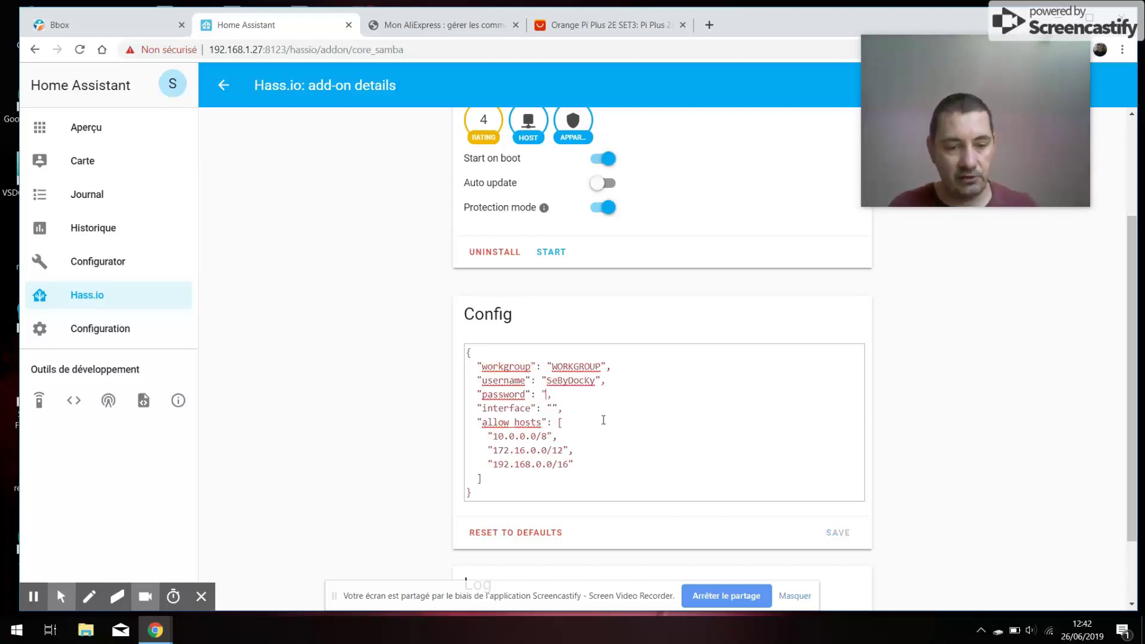
text(")
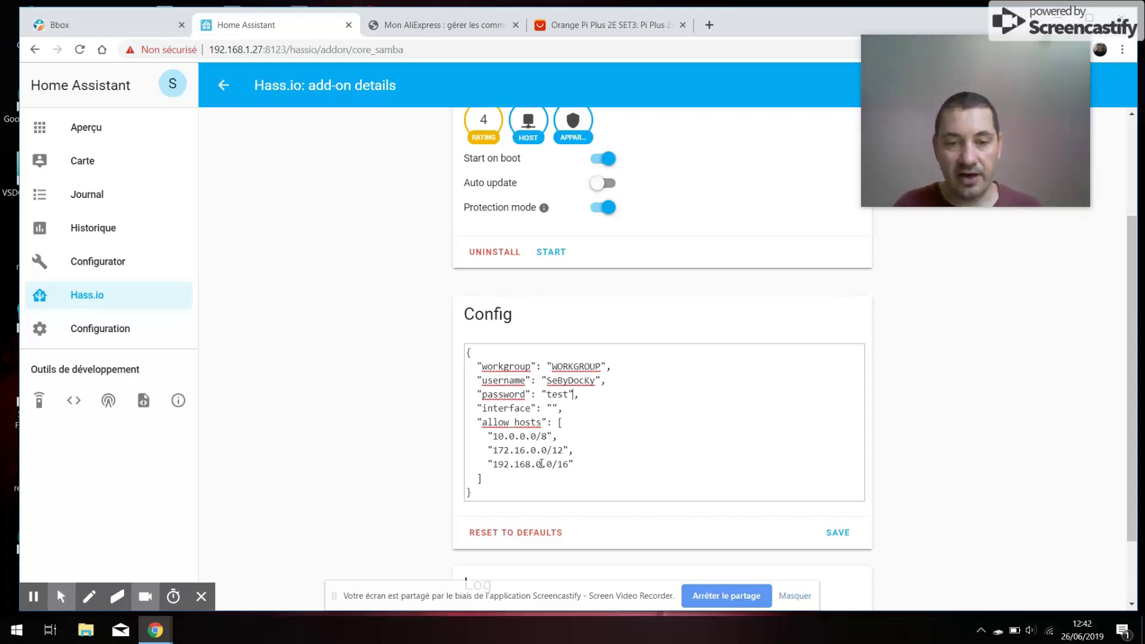
- Change the allowed host 192.168.0.0/16 to 192.168.1.27/16 and save the configuration
click(541, 464)
key(Delete)
text(1)
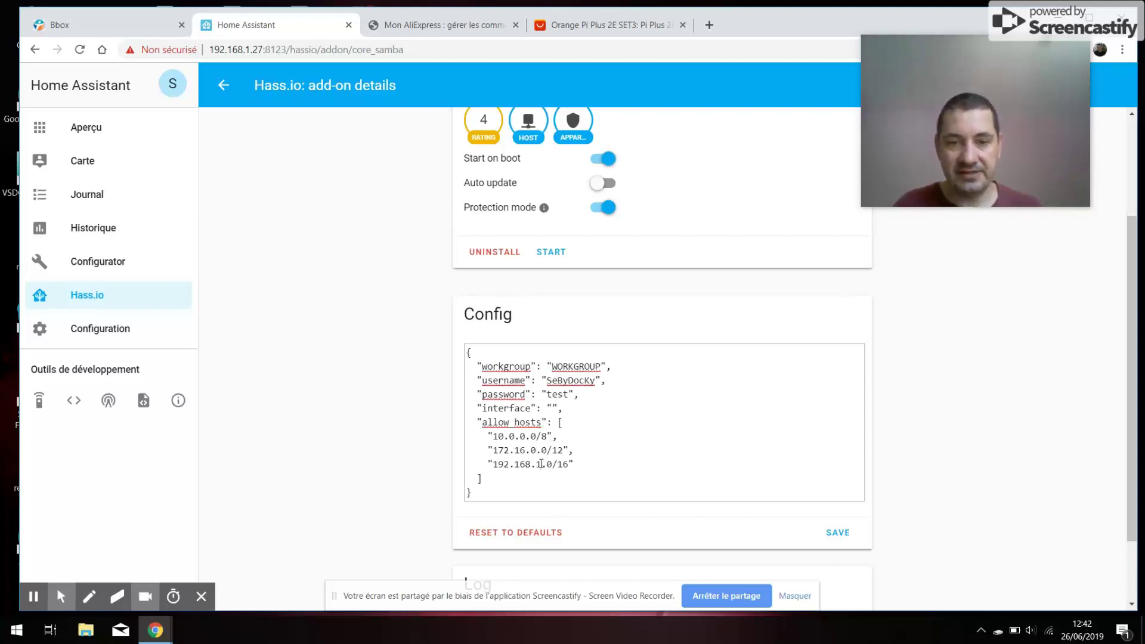
key(Right)
key(Delete)
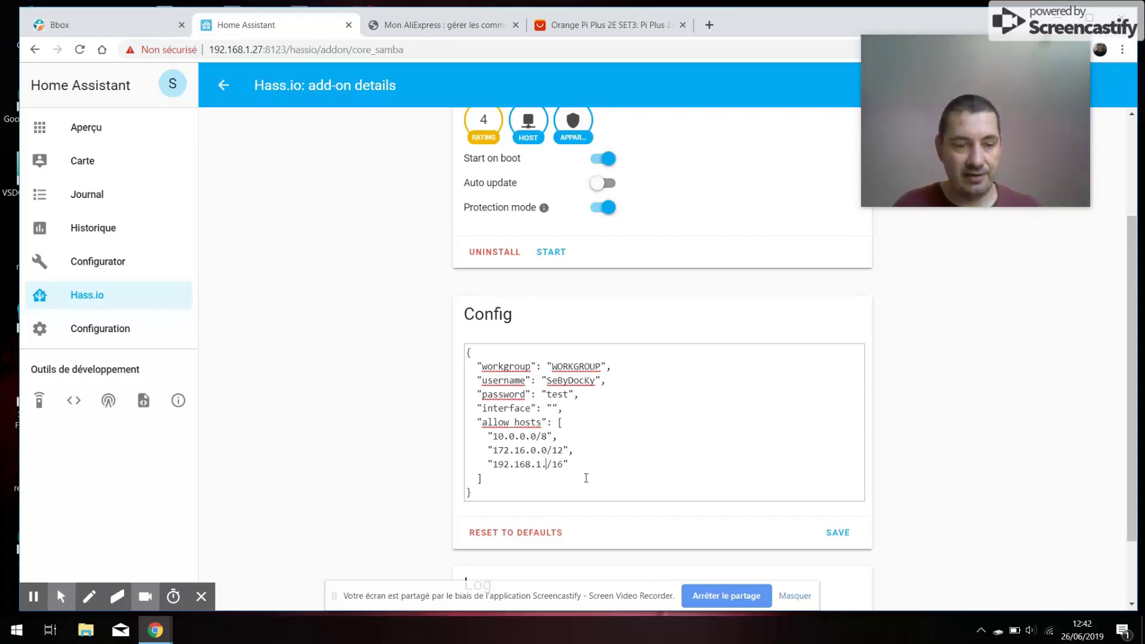
text(27)
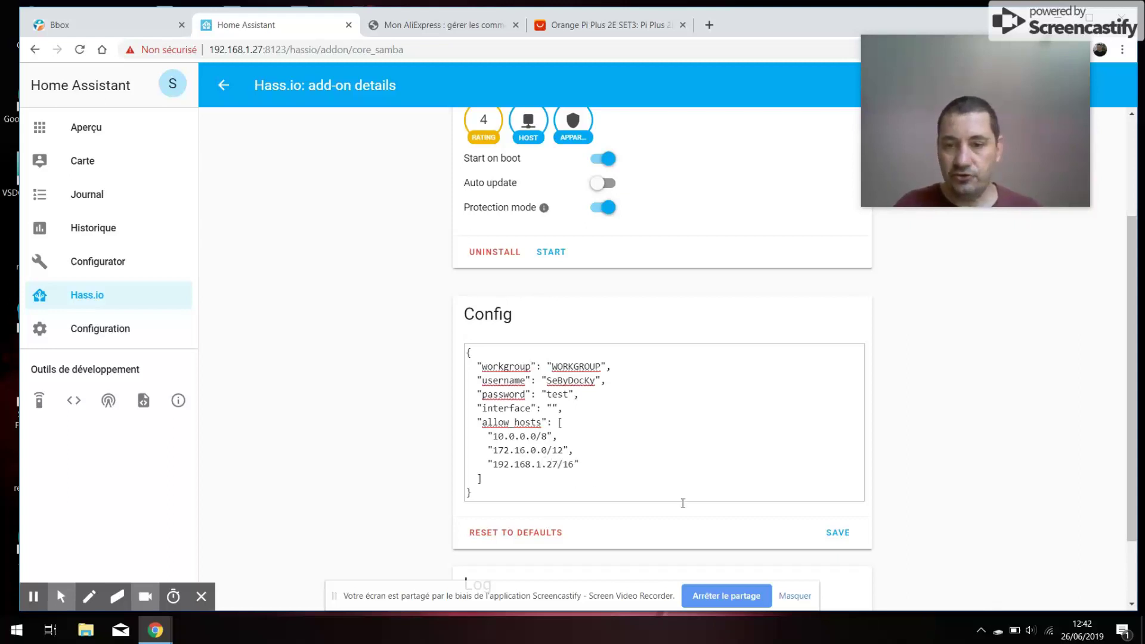
click(840, 535)
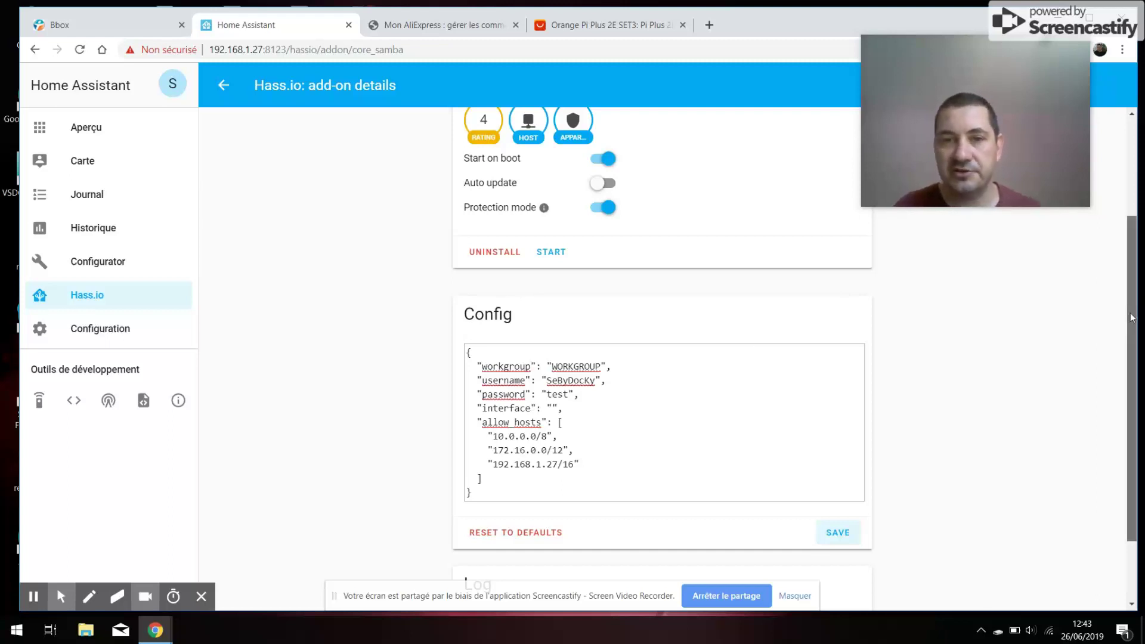
- Start the Samba add-on and refresh its log output
mouse_move(1134, 316)
mouse_down()
mouse_move(1132, 284)
mouse_move(1132, 335)
mouse_up()
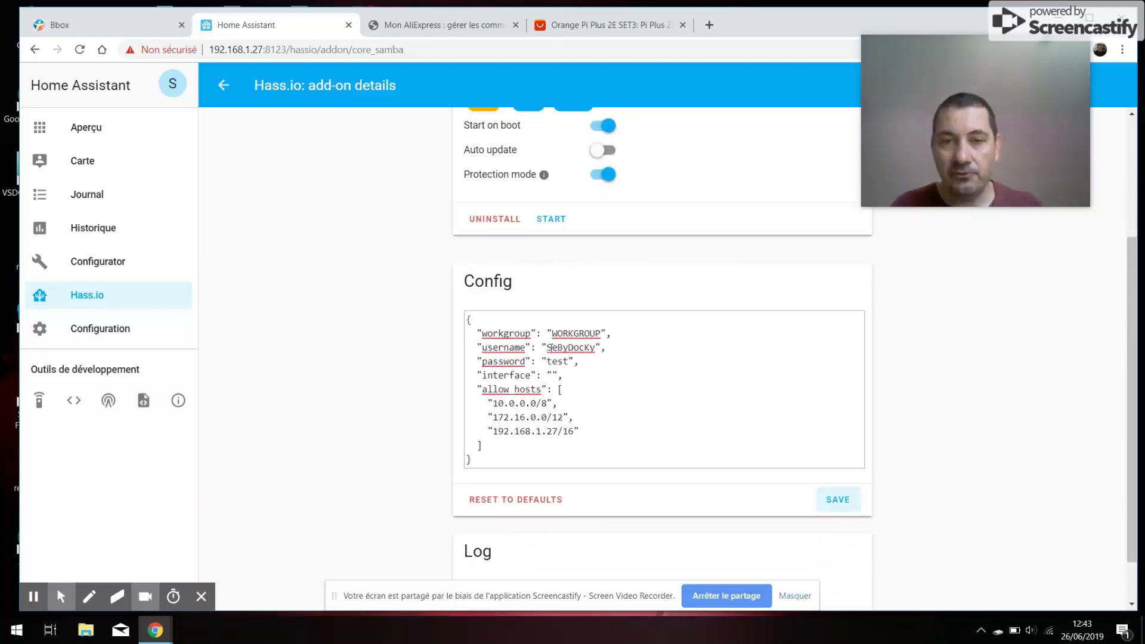
click(557, 226)
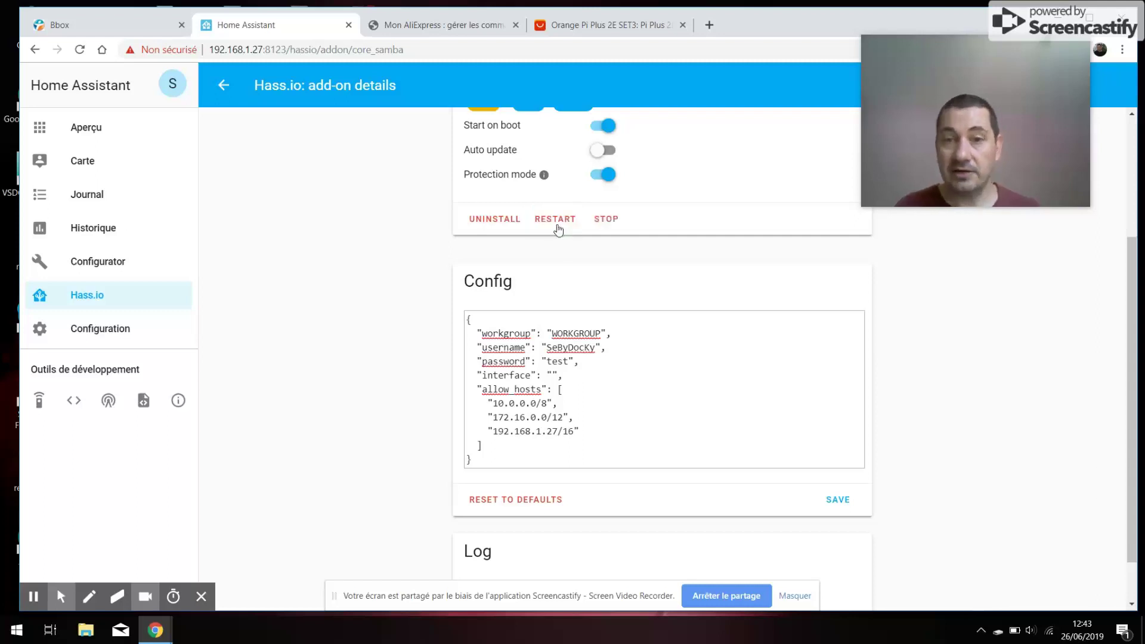
scroll(1131, 313, down, 1)
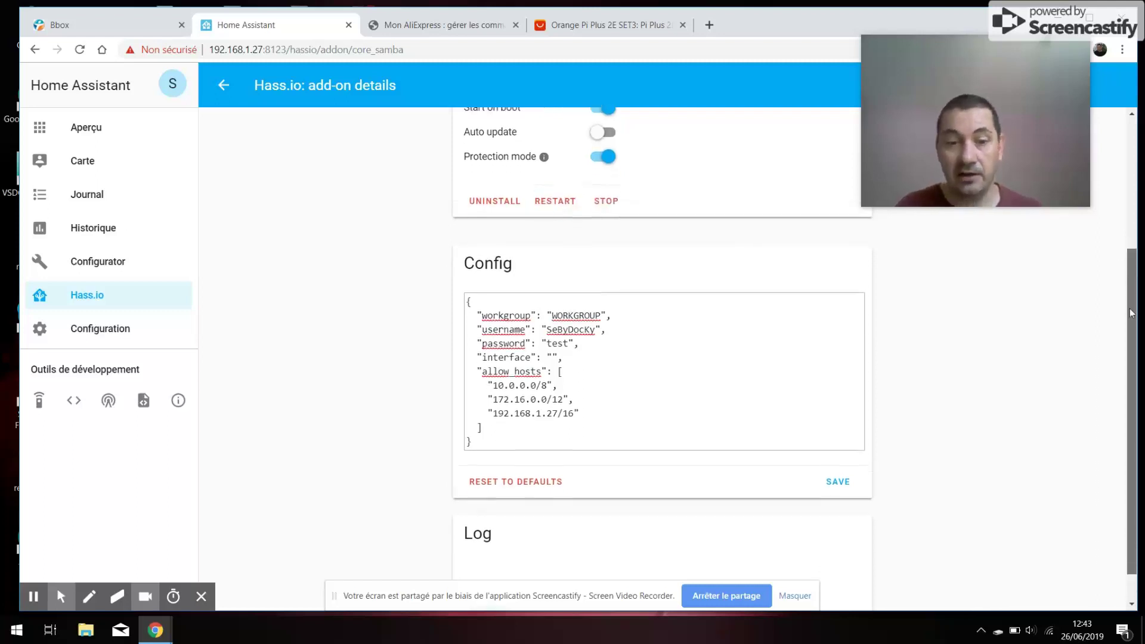
click(489, 572)
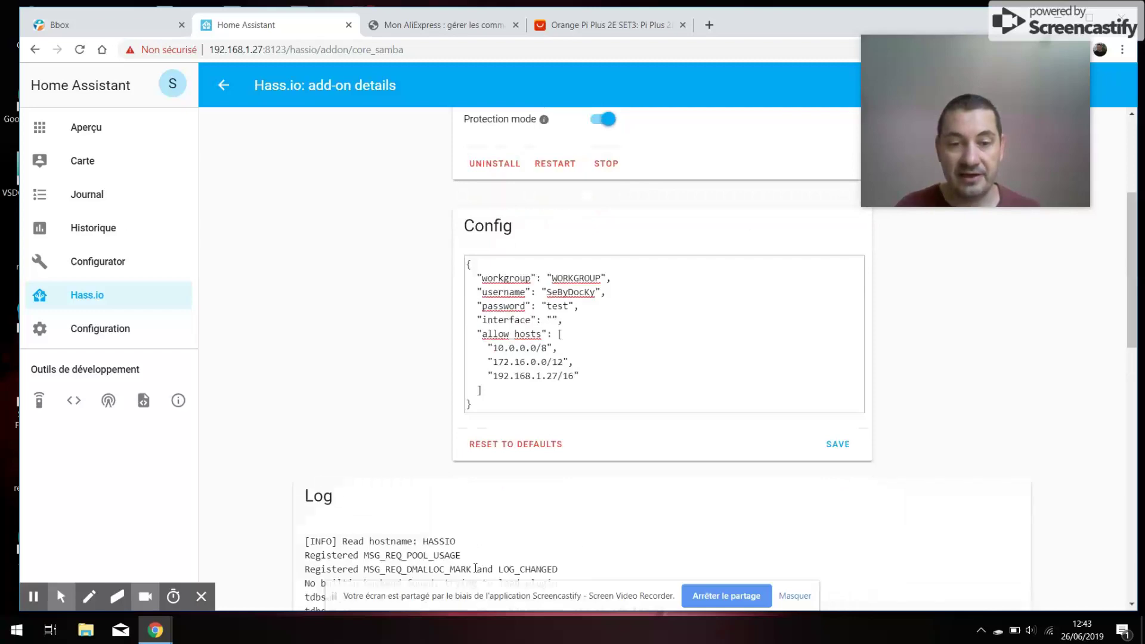
- Refresh the log until HASSIO reports as local master browser for WORKGROUP, then move Chrome aside
drag(1132, 317, 1119, 572)
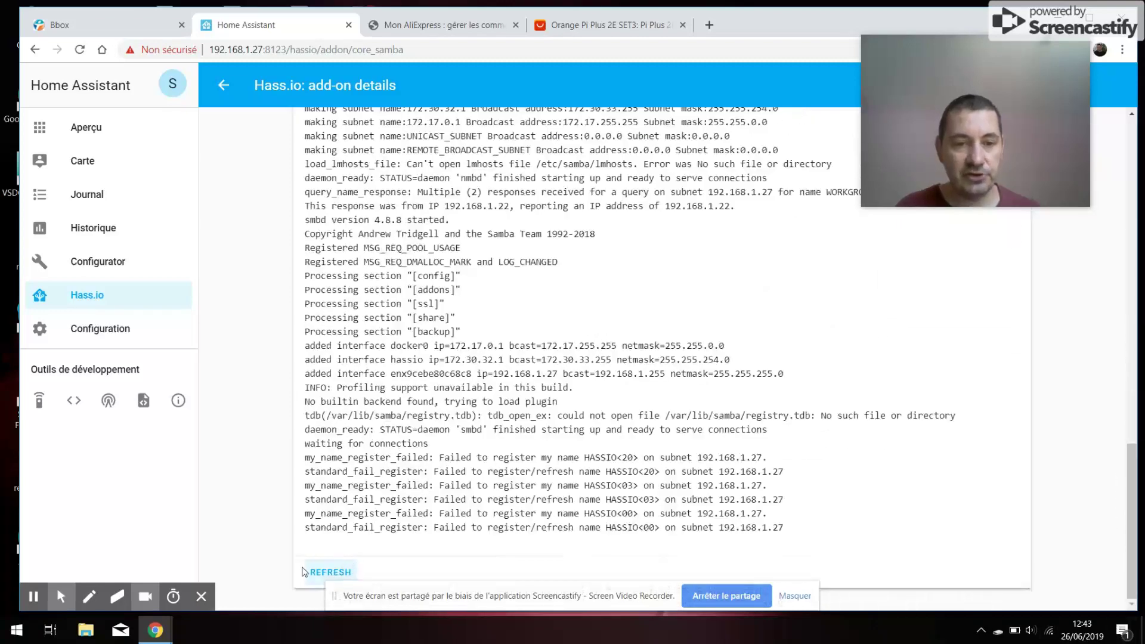
click(311, 574)
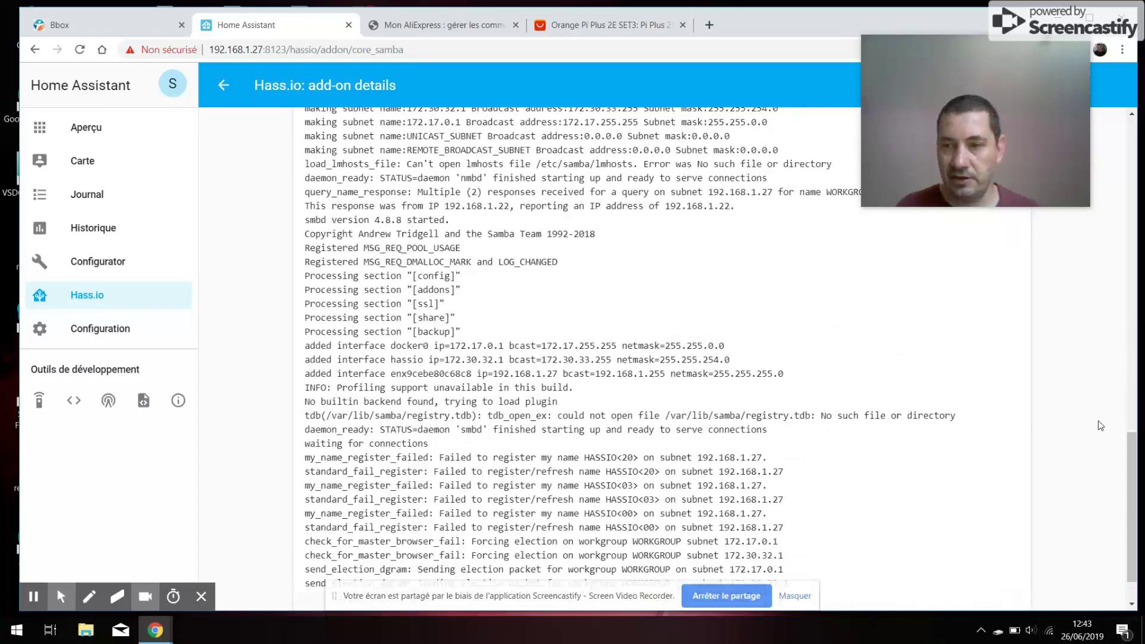
scroll(417, 542, down, 1)
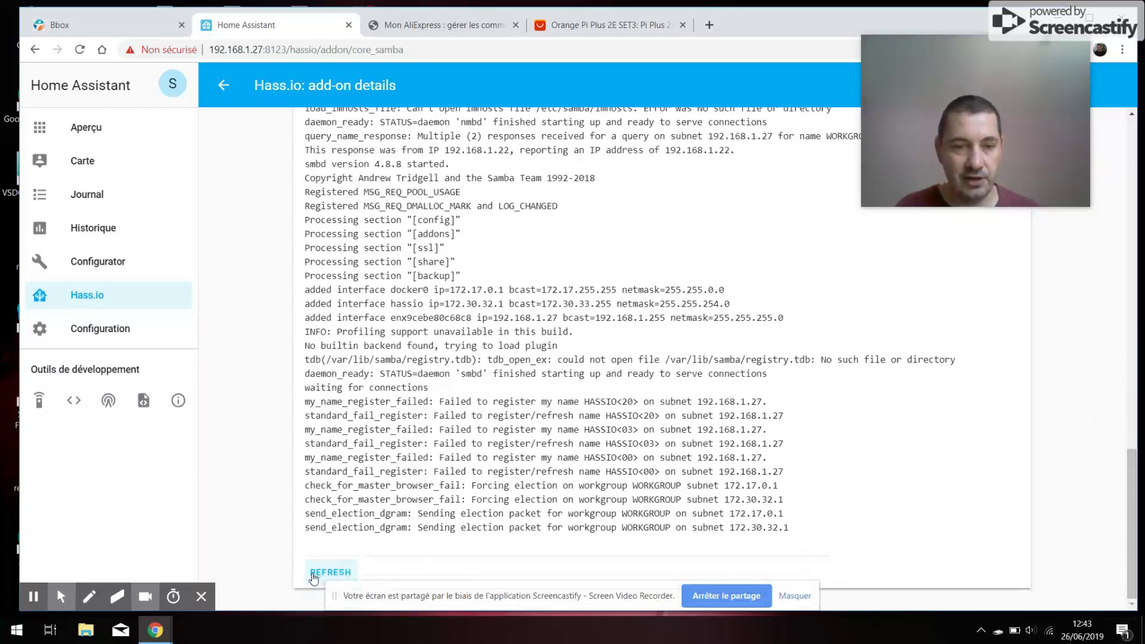
click(313, 574)
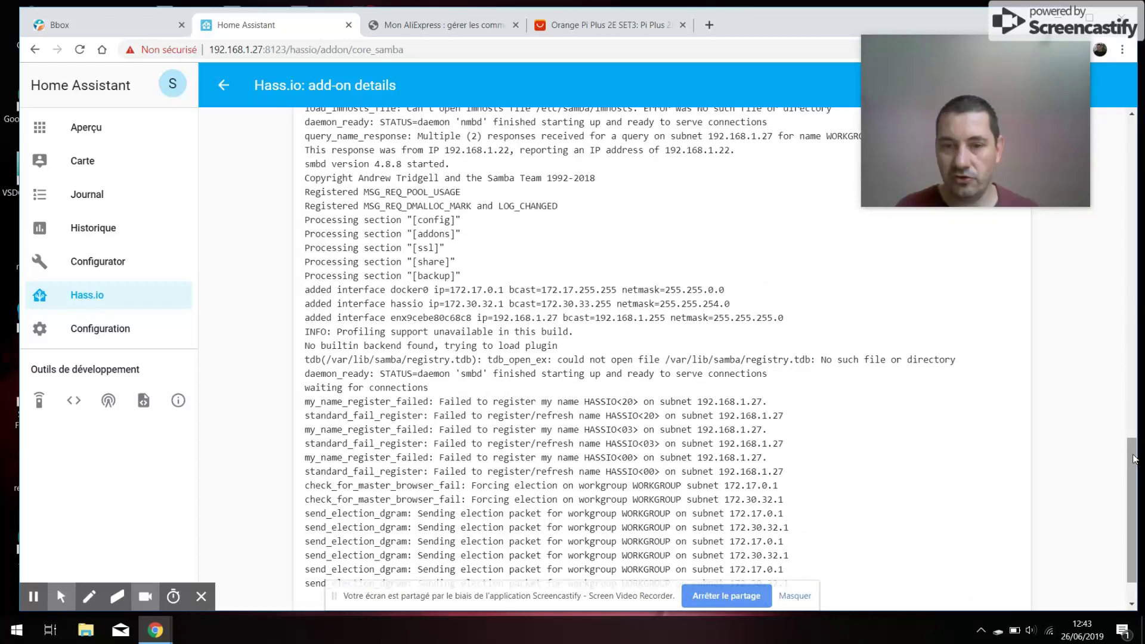
scroll(1132, 463, down, 1)
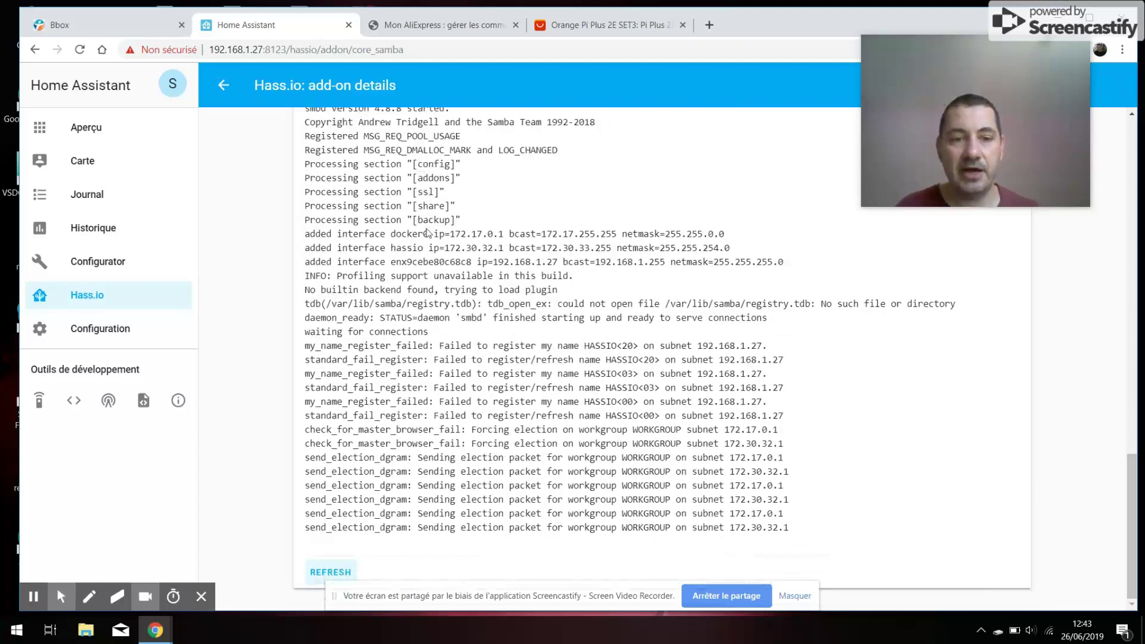
click(322, 570)
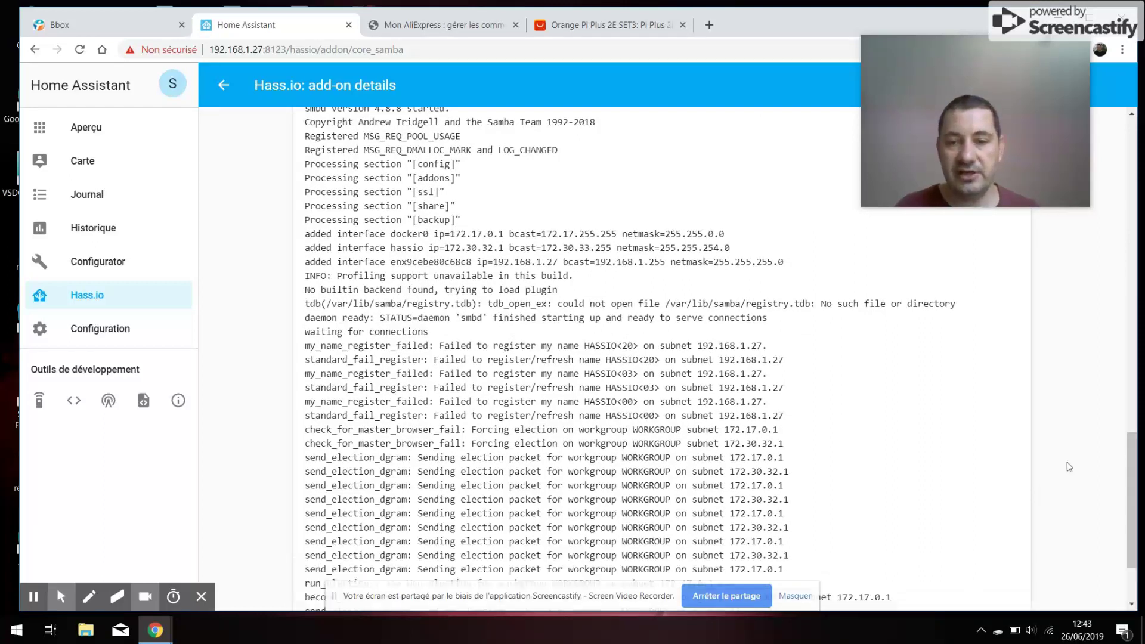
scroll(1130, 441, down, 2)
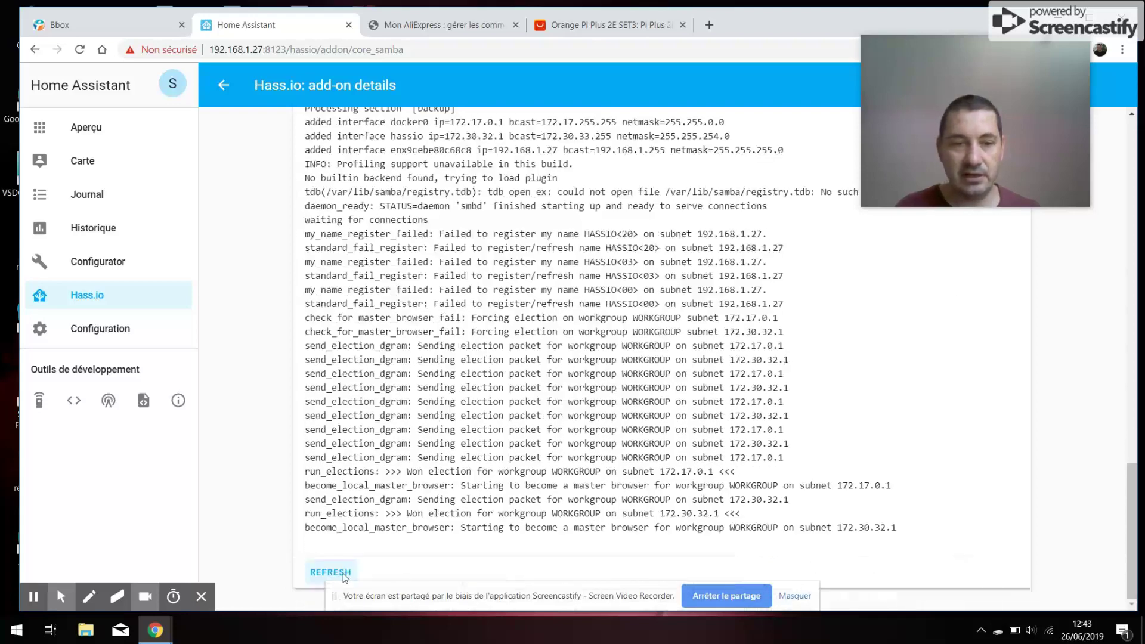
click(322, 573)
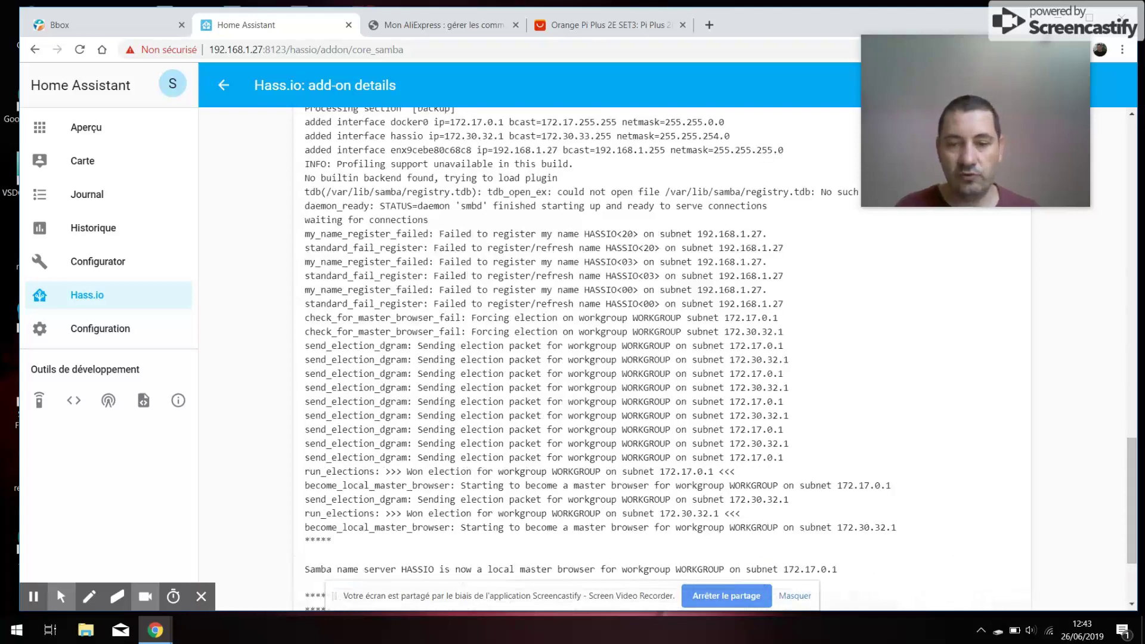
drag(1136, 452, 1136, 486)
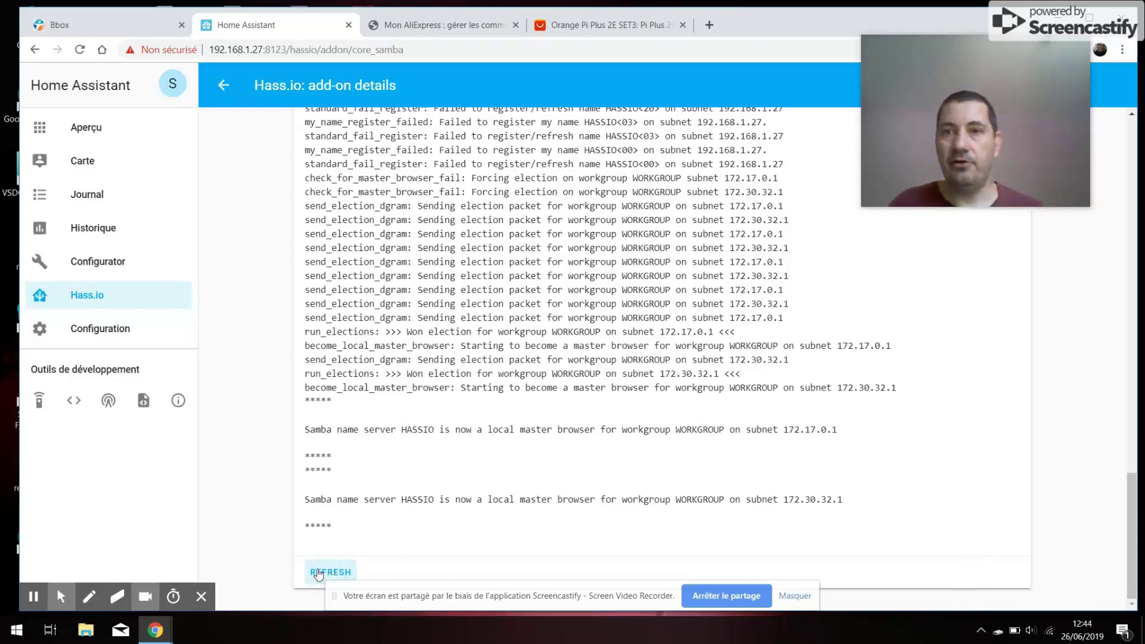
drag(900, 21, 830, 43)
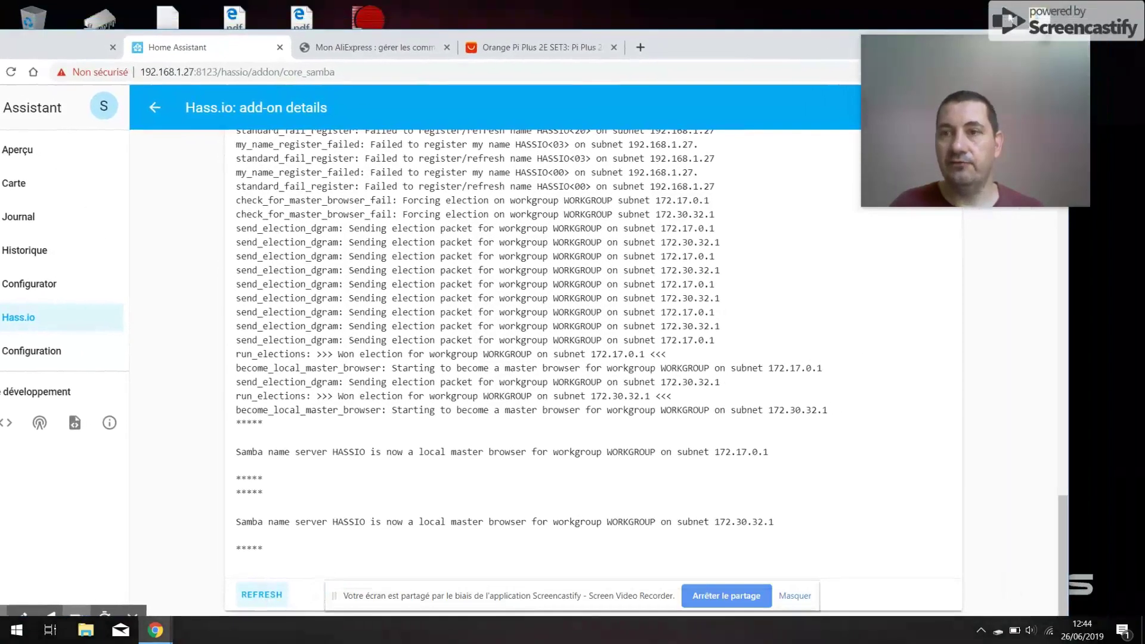
- Open File Explorer on the Network location listing the Sagem gateway and Bbox PVConnect device
key(alt+Tab)
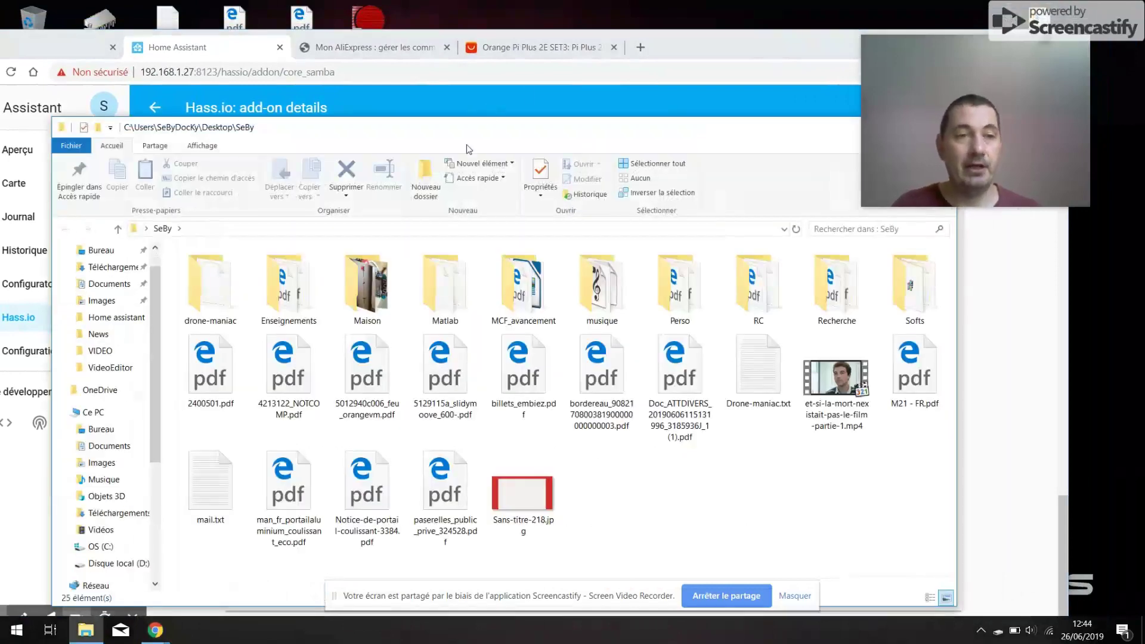
click(195, 230)
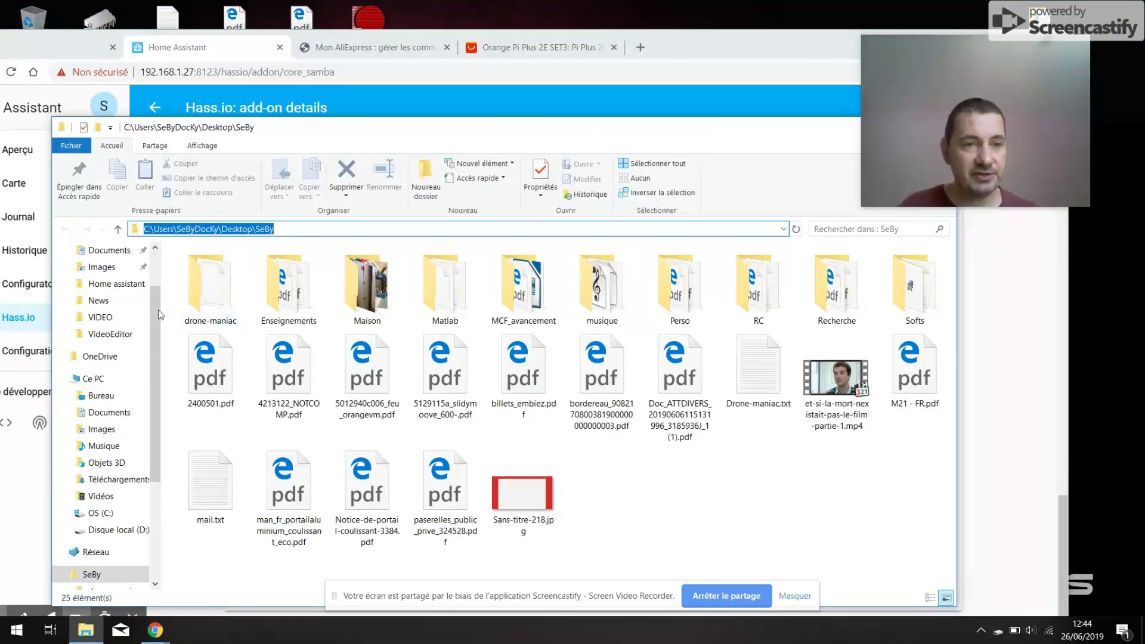
drag(157, 312, 155, 412)
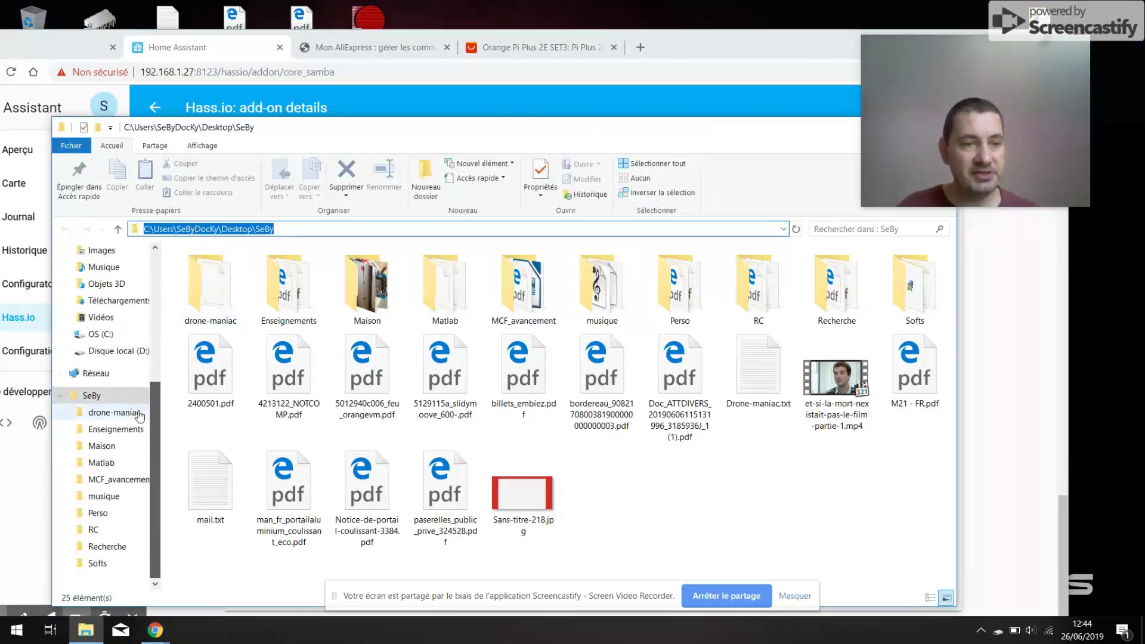
click(95, 374)
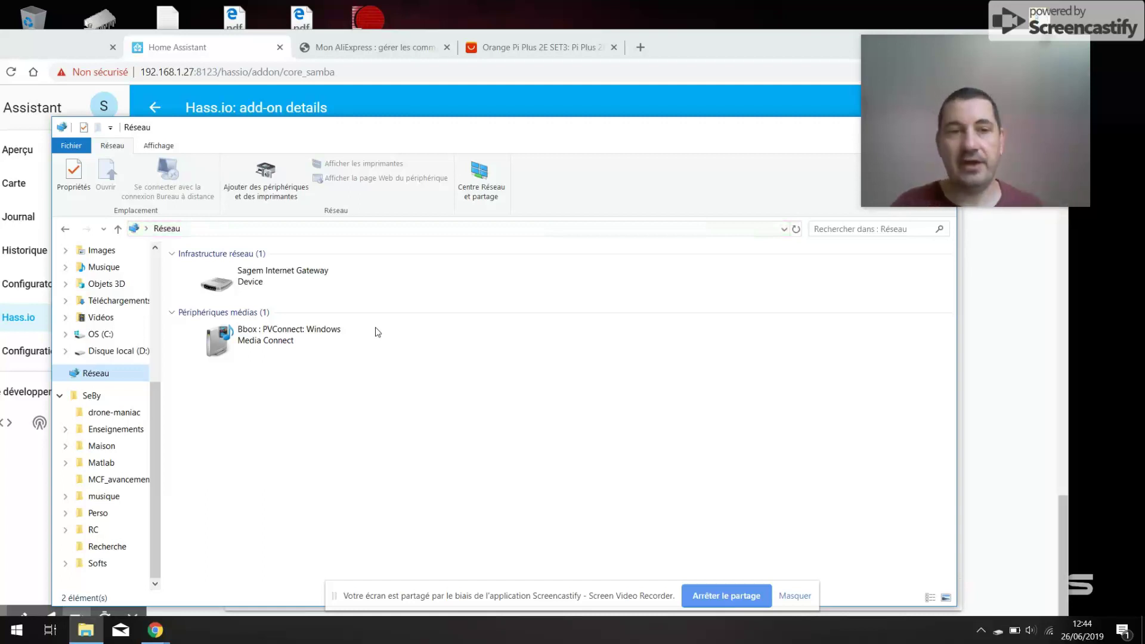
click(219, 229)
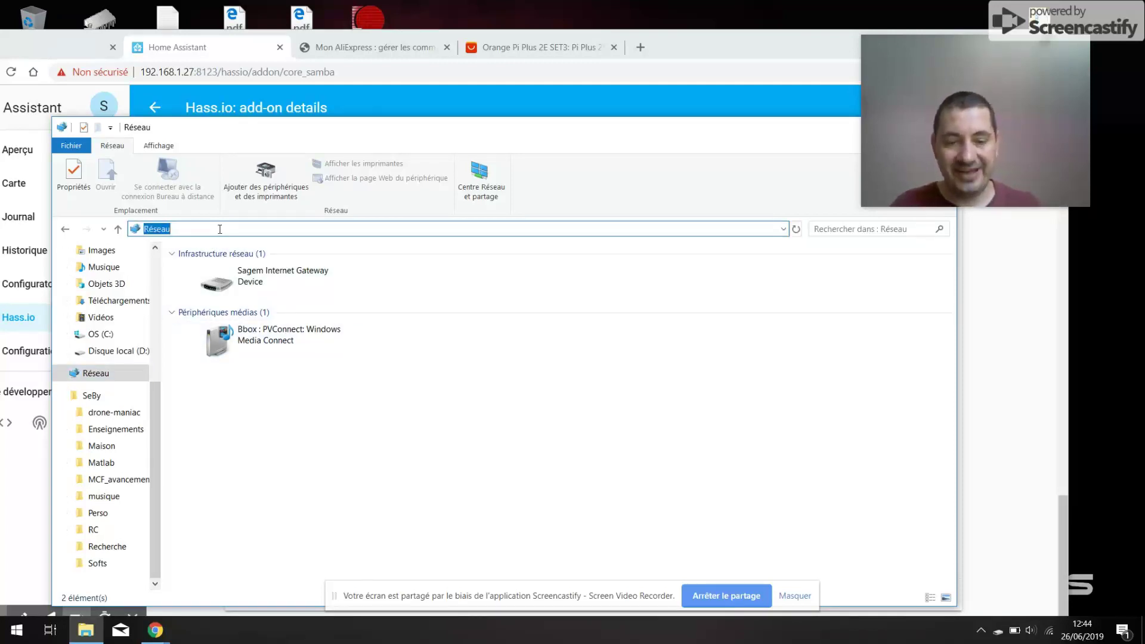
- Navigate Explorer to \\192.168.1.27, bringing up the network credentials prompt
text(\\)
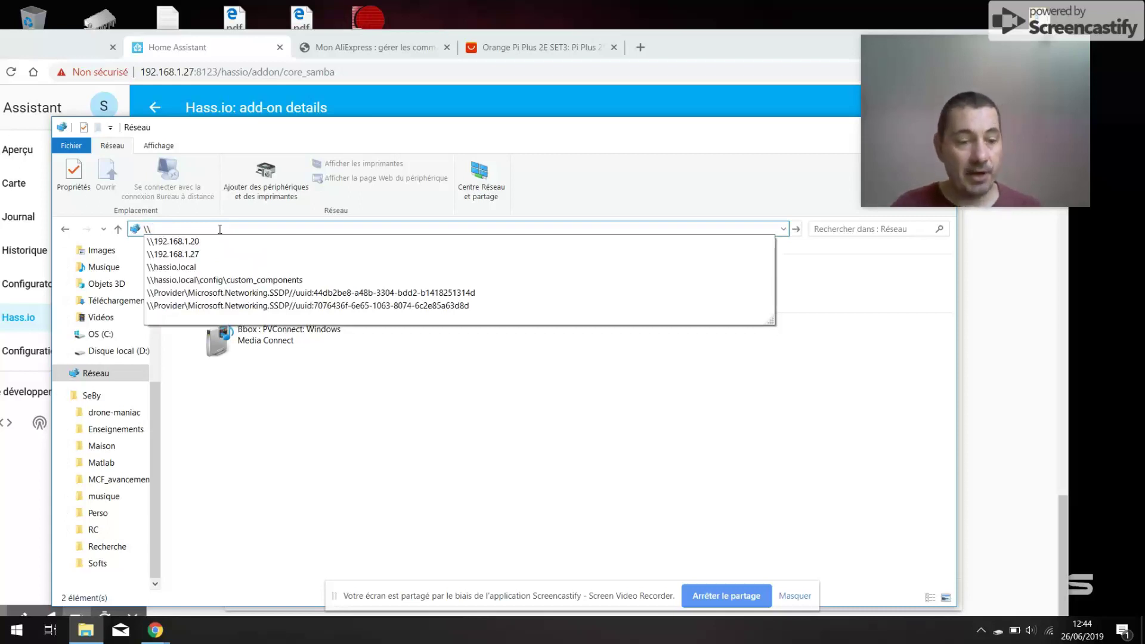
text(192.168.1)
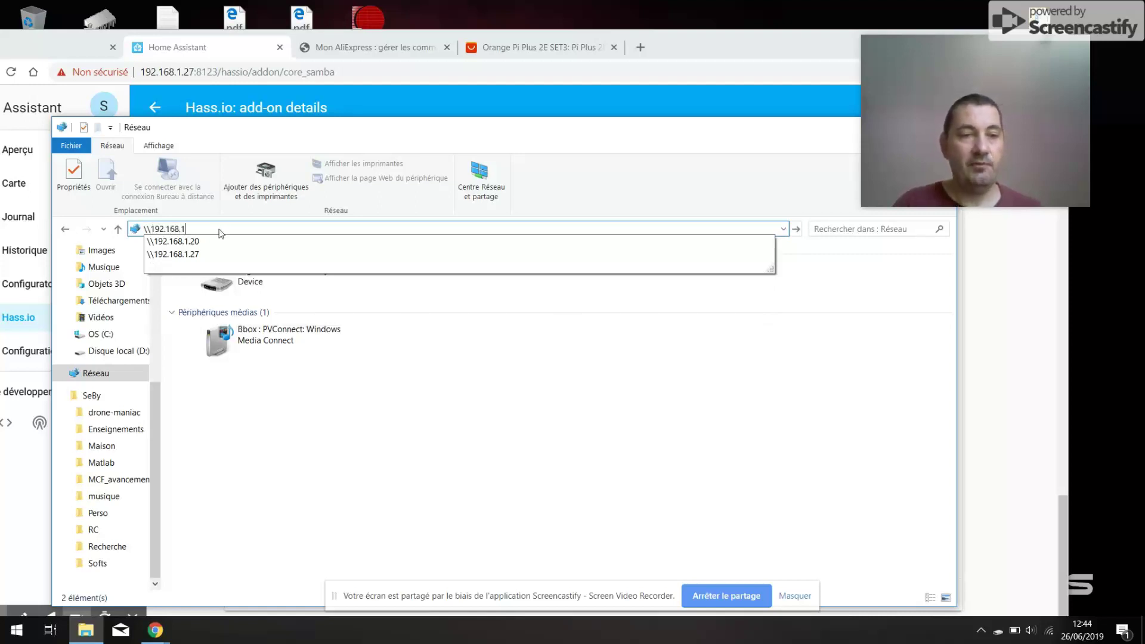
text(.27)
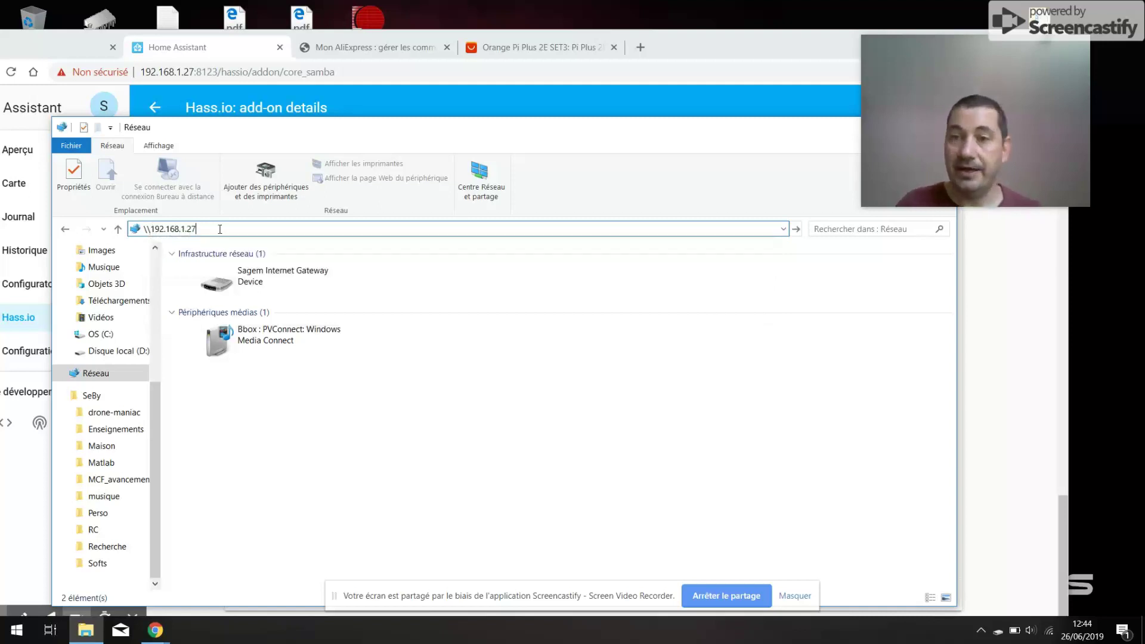
key(Return)
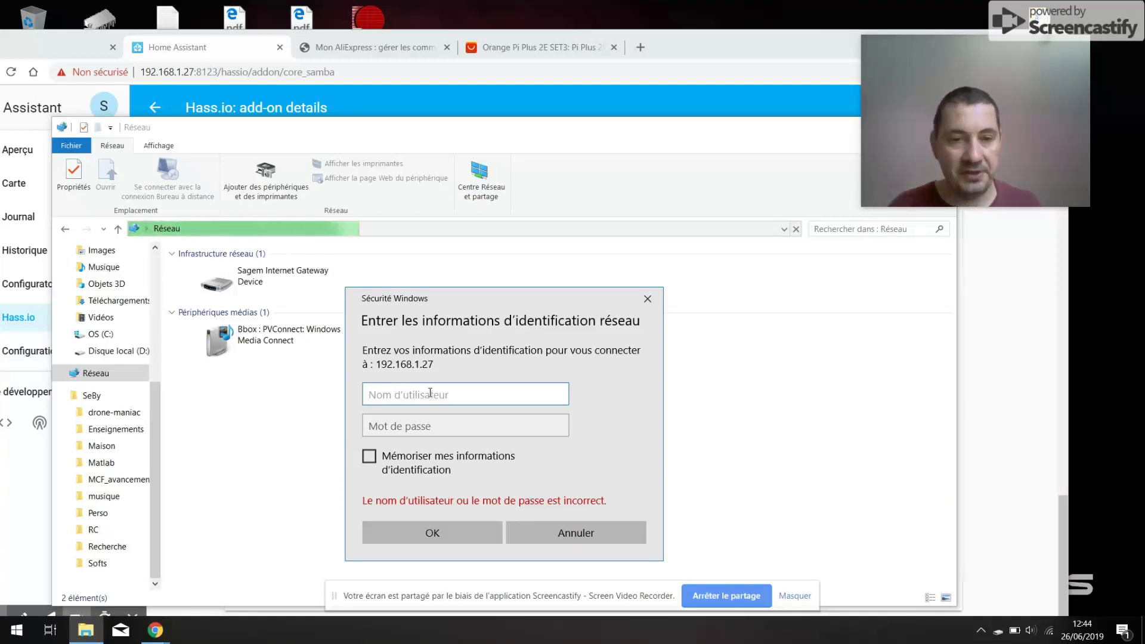
- Sign in to 192.168.1.27 with the Samba username and password to see its five shared folders
text(SeByDocKy)
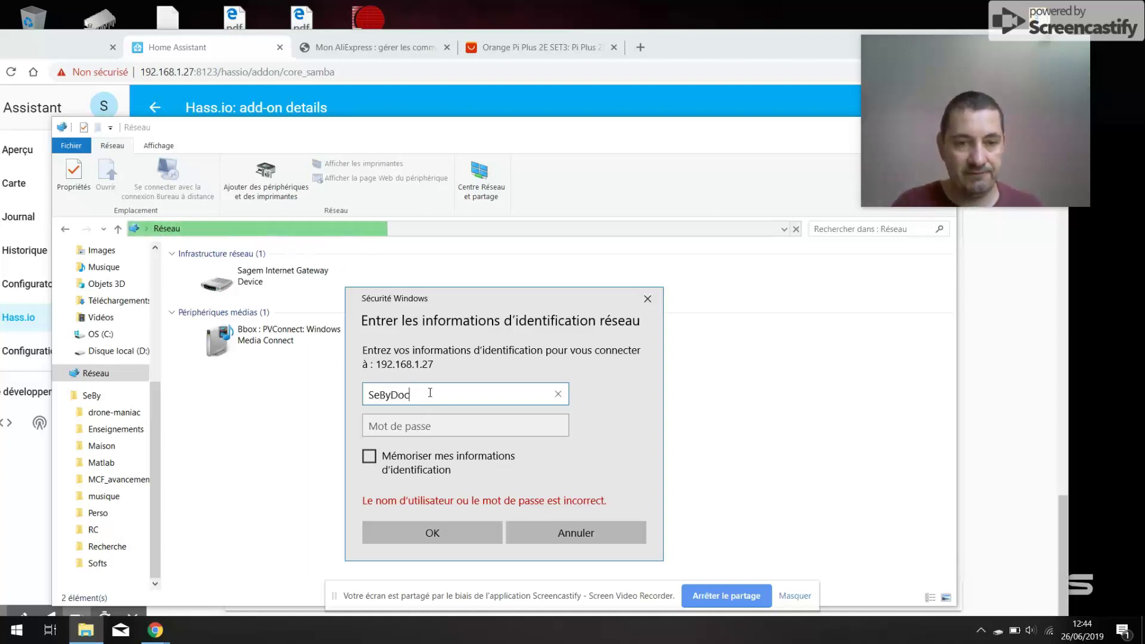
key(Tab)
text(****)
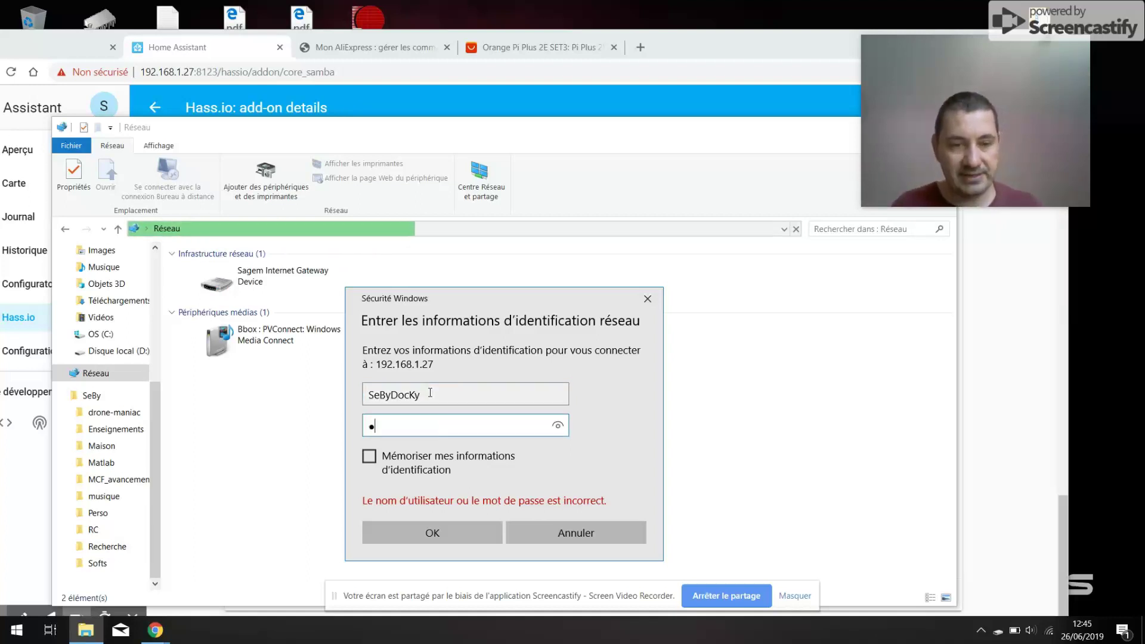
click(437, 534)
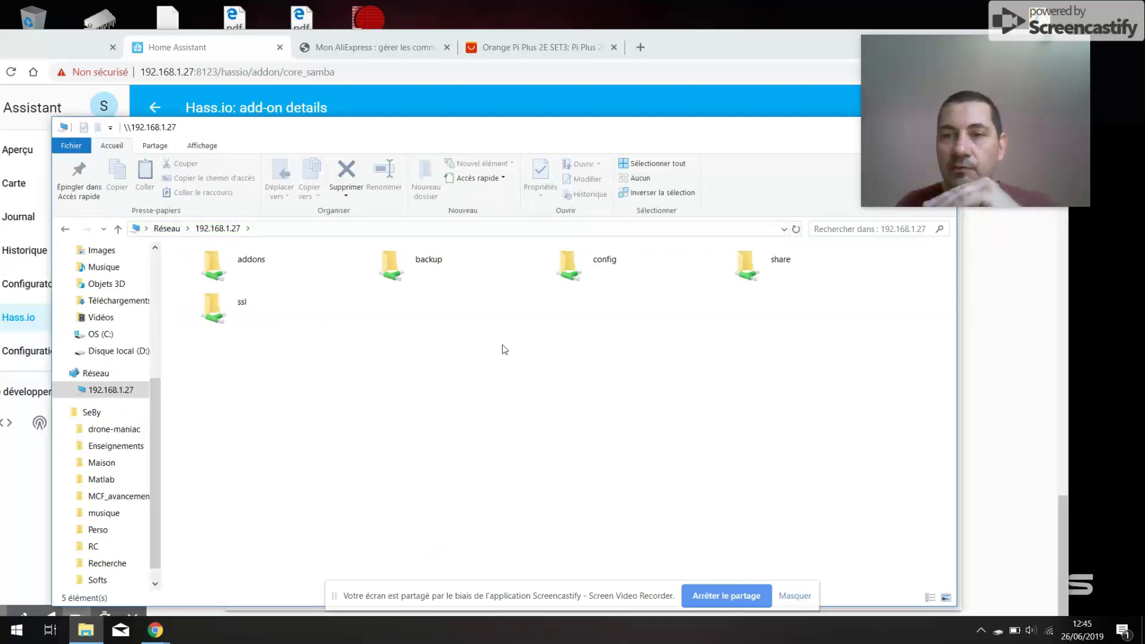
- Open the backup and config folders on the 192.168.1.27 share and return to the share list
double_click(418, 279)
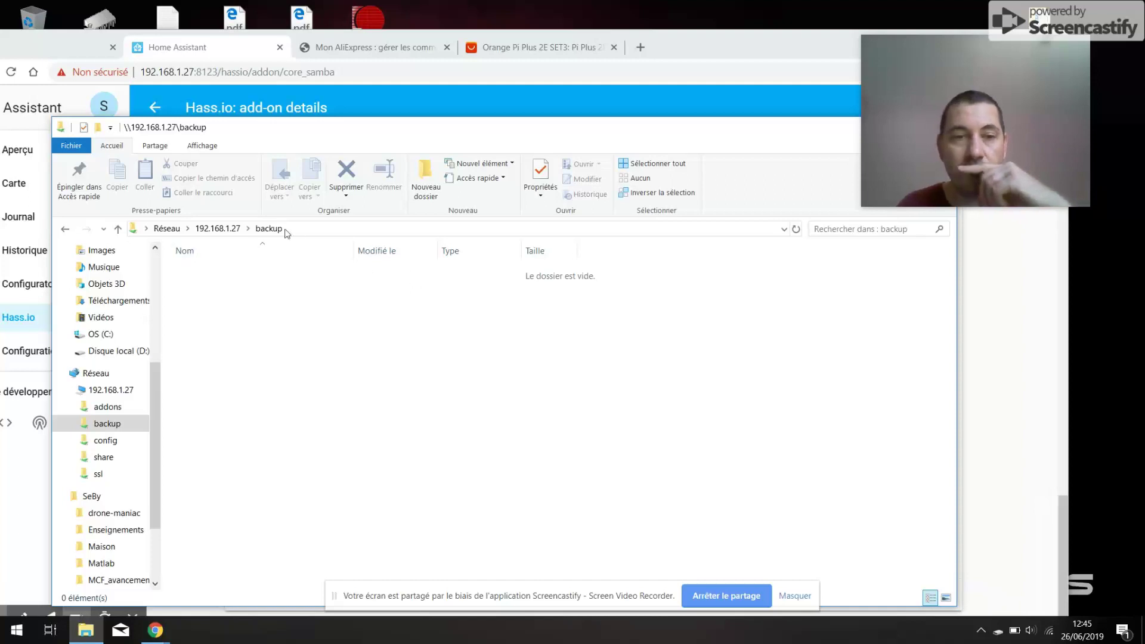
click(210, 230)
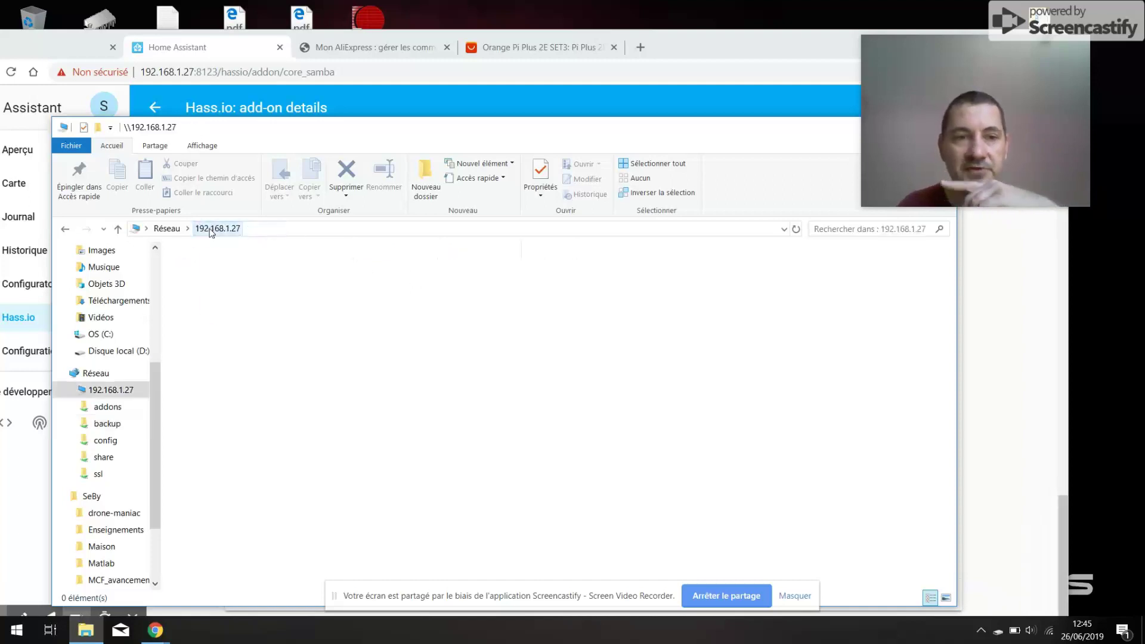
double_click(605, 272)
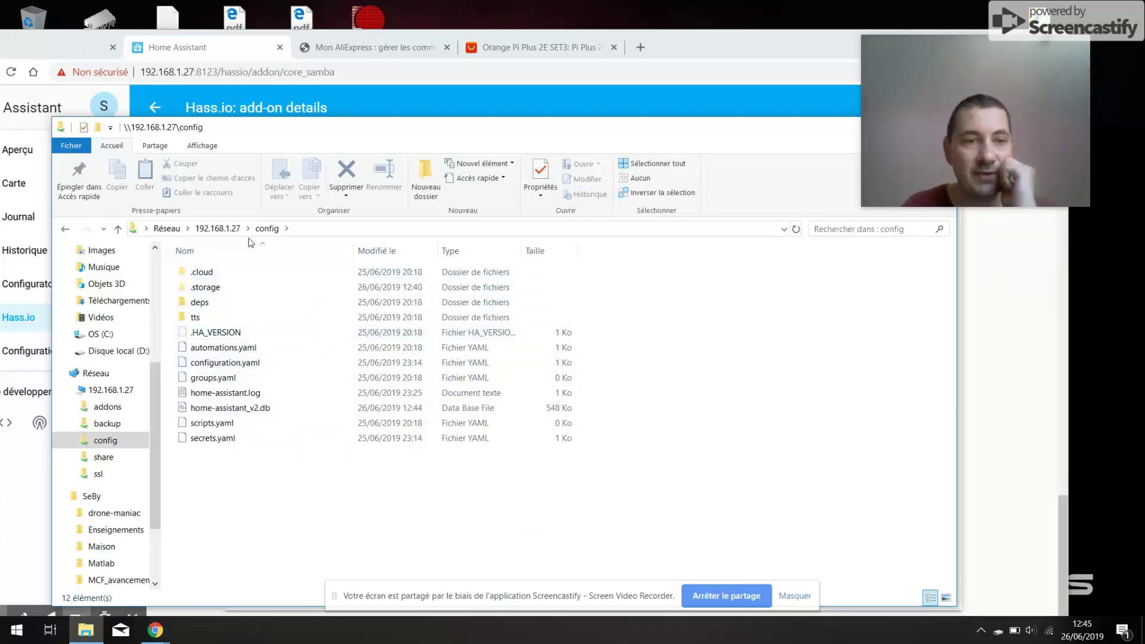
click(218, 229)
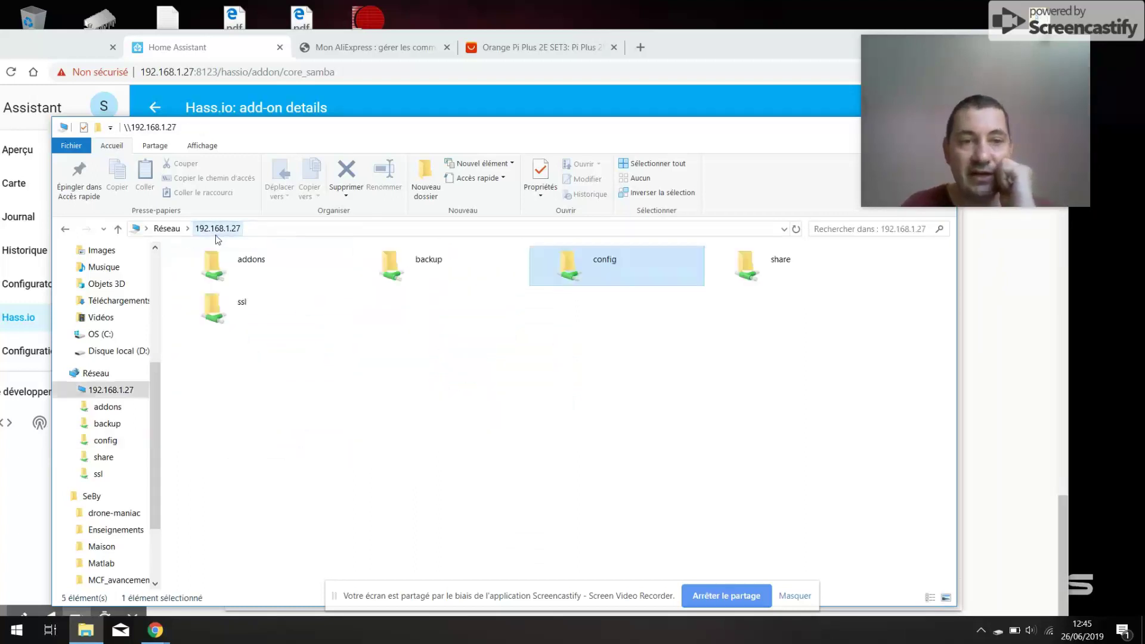
- Open the share folder, then the empty backup folder, and minimize Explorer
click(774, 263)
double_click(775, 263)
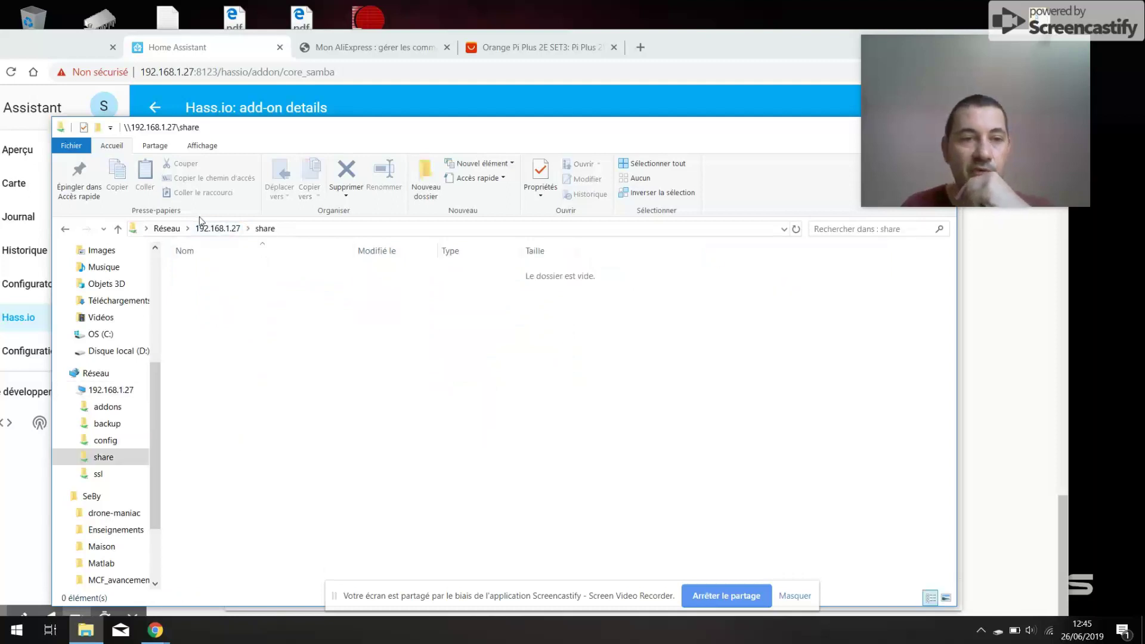
click(218, 229)
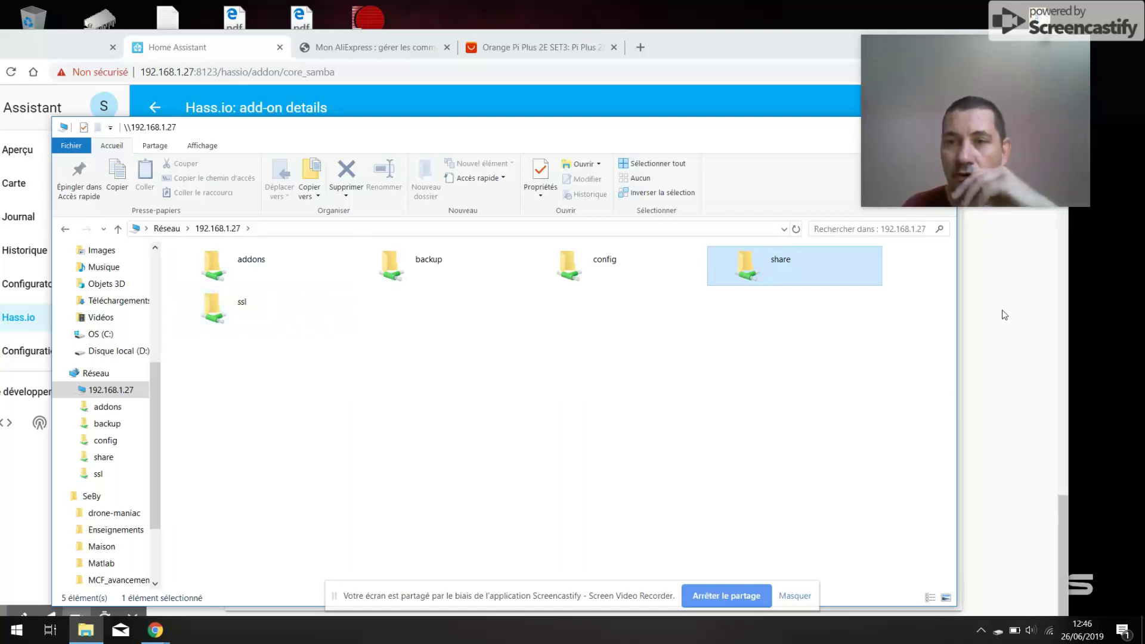
double_click(426, 260)
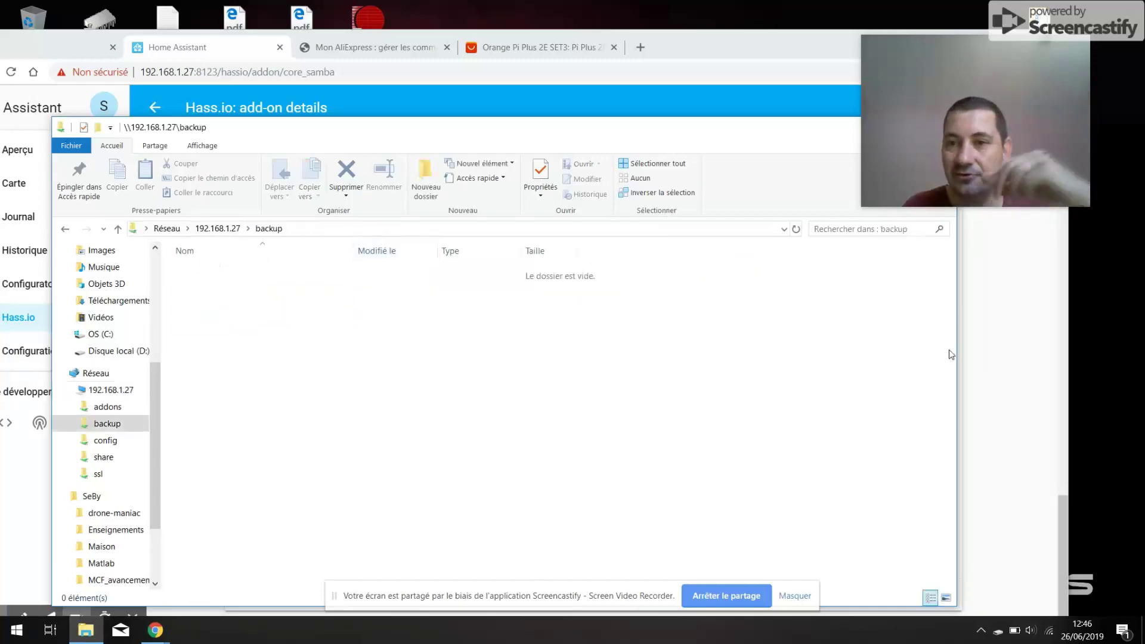
click(1000, 353)
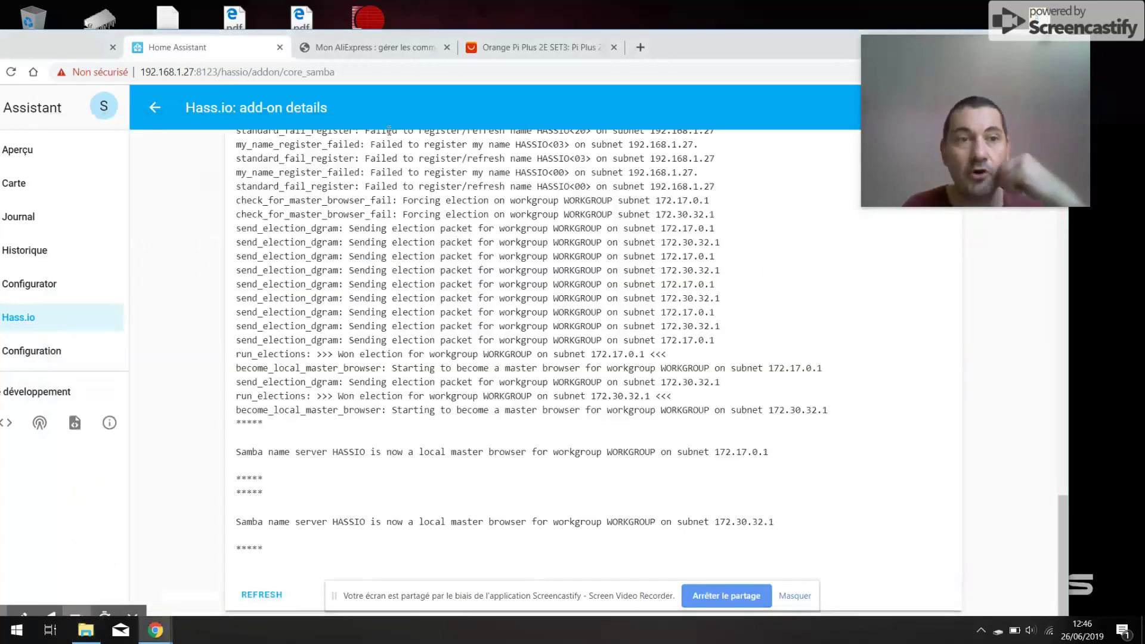
- Create a full snapshot under Hass.io Snapshots and open its 26 June 2019 details
drag(698, 45, 749, 45)
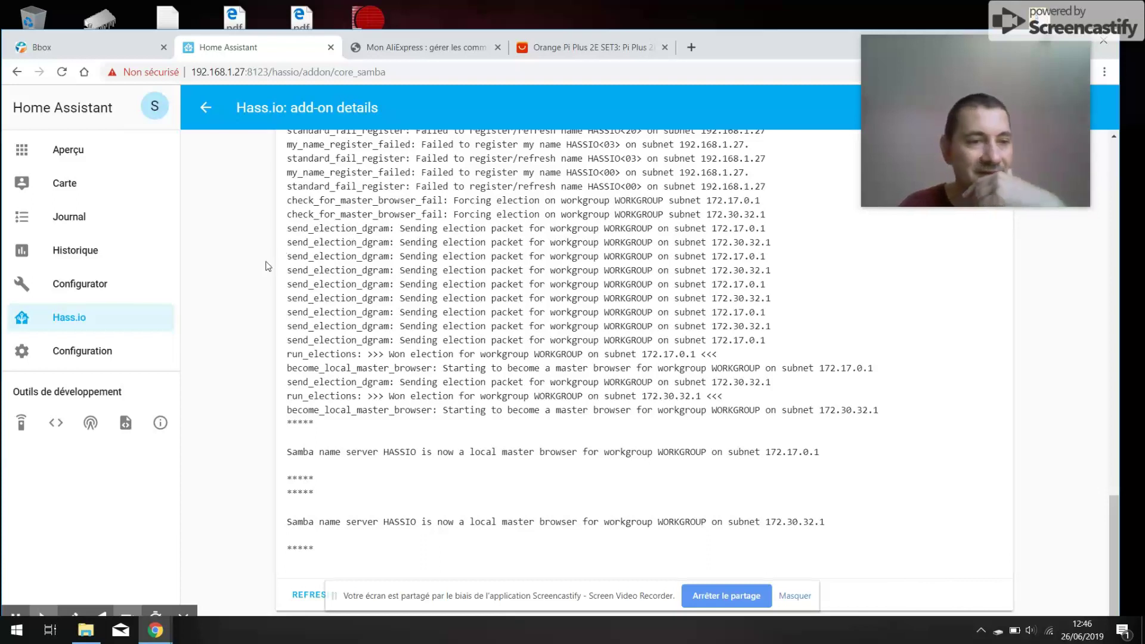
click(69, 325)
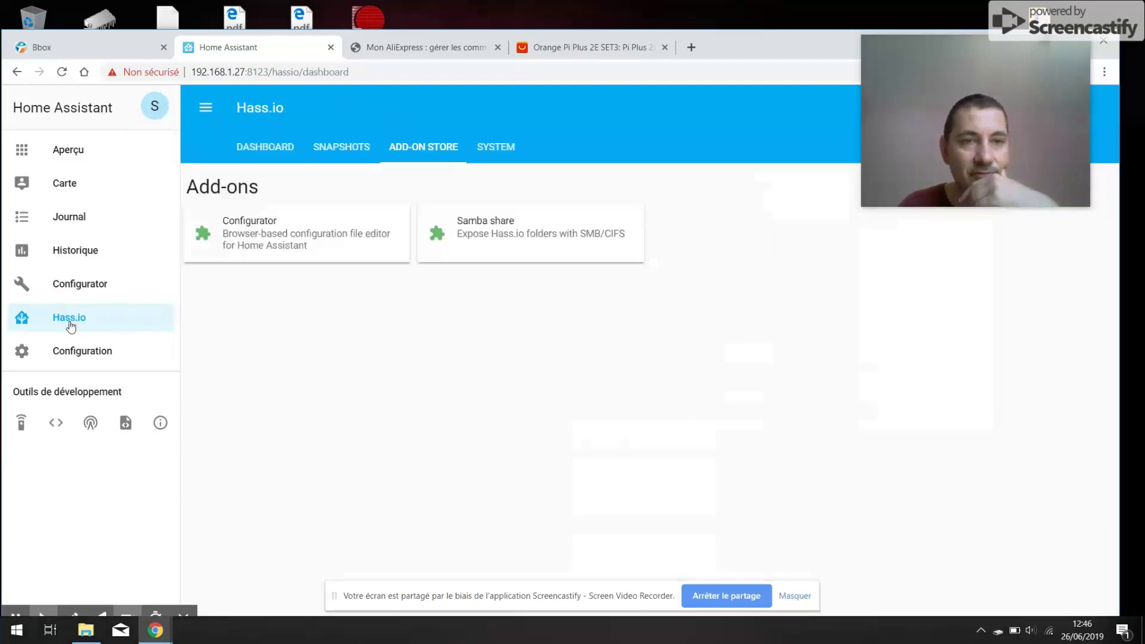
click(341, 150)
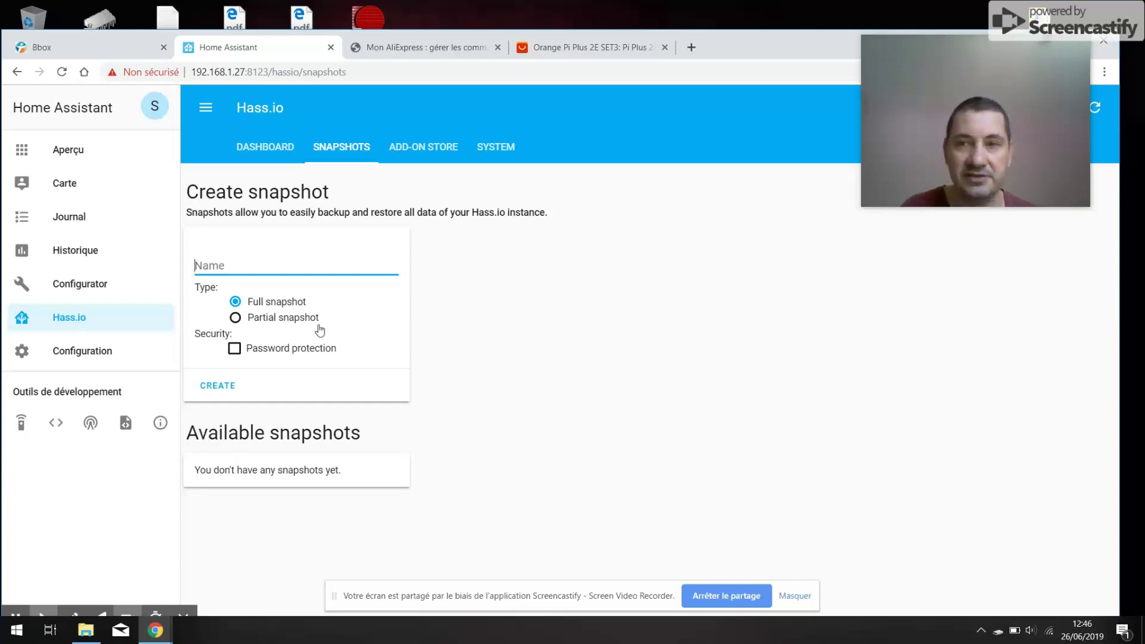
click(219, 393)
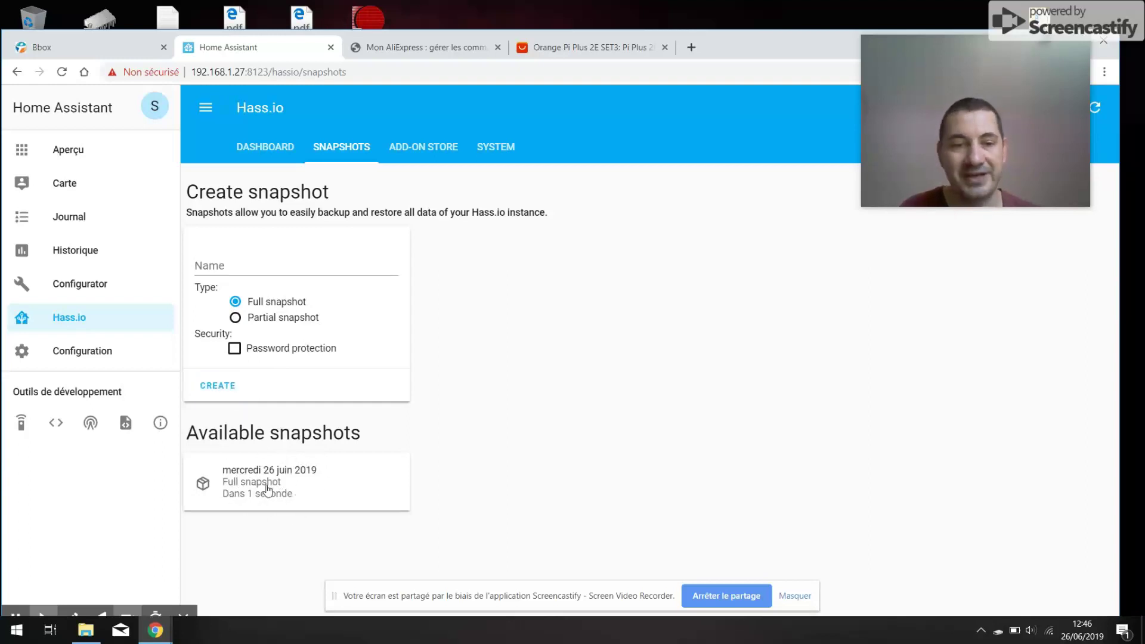
click(267, 489)
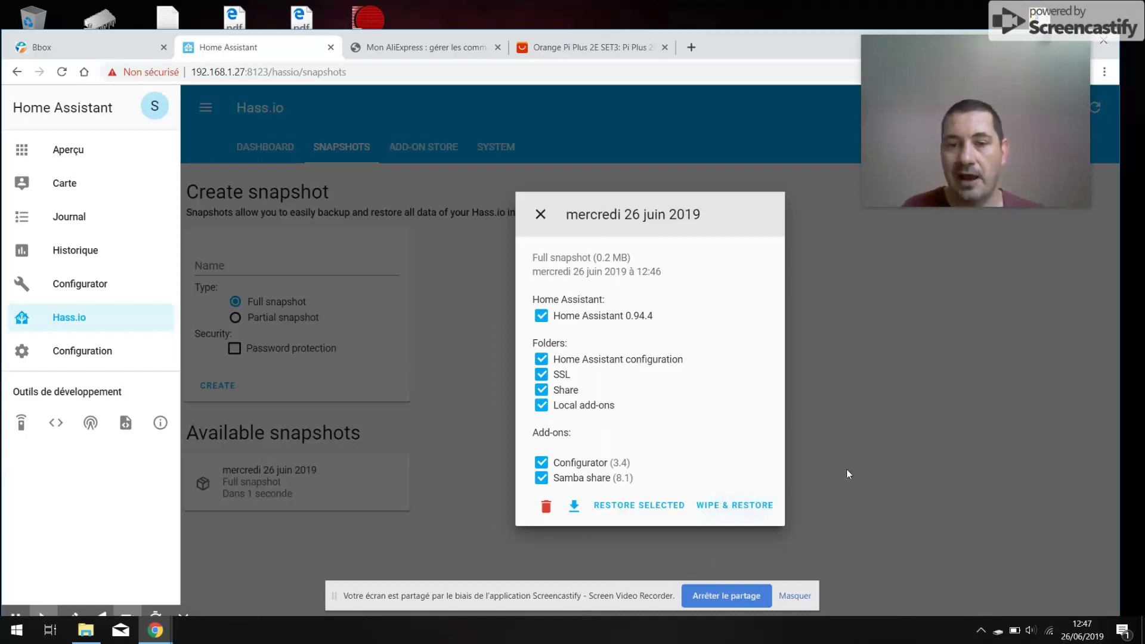
- Close the snapshot details dialog
click(871, 462)
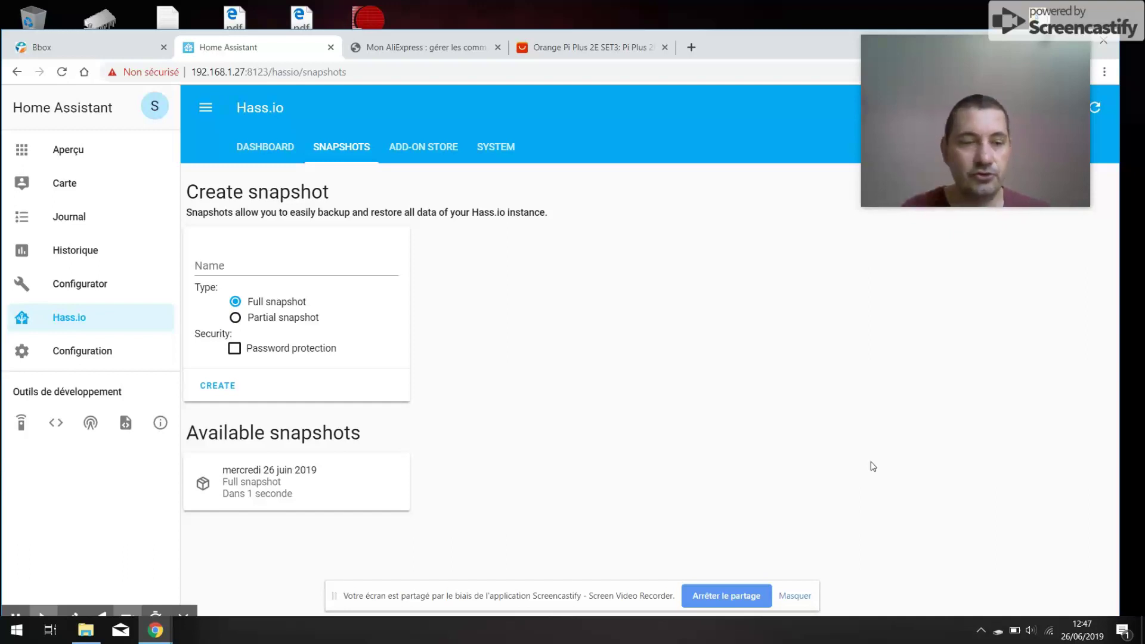
- Copy 5cc22638.tar from the backup share to the desktop, accepting the security warning
click(87, 631)
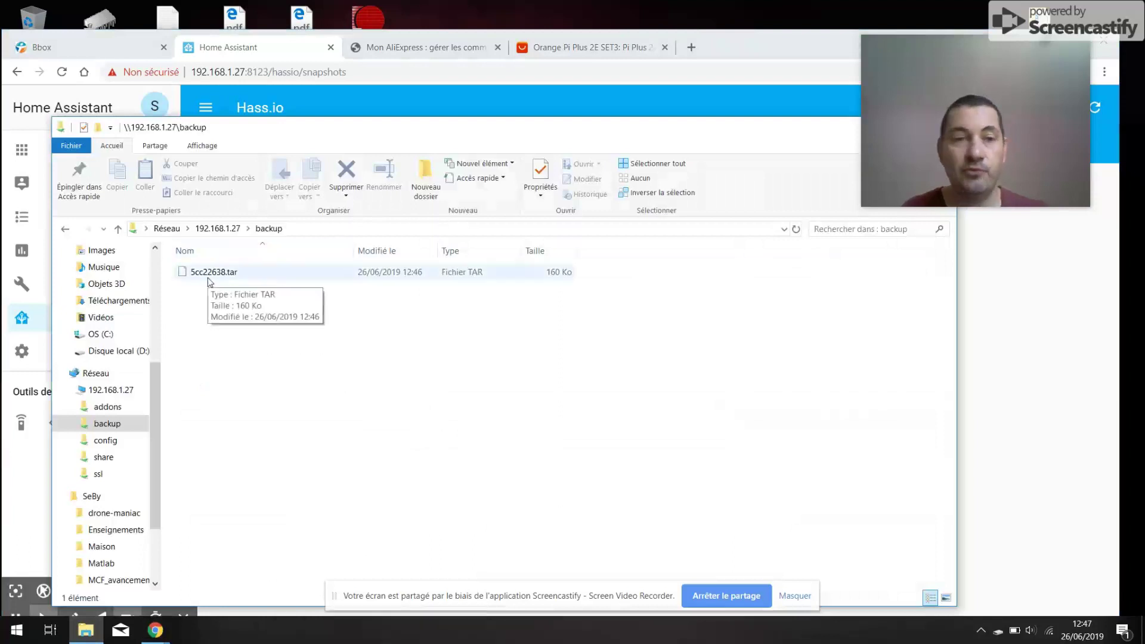
mouse_move(210, 282)
mouse_down()
mouse_move(611, 59)
mouse_move(638, 27)
mouse_move(253, 305)
mouse_move(217, 298)
mouse_up()
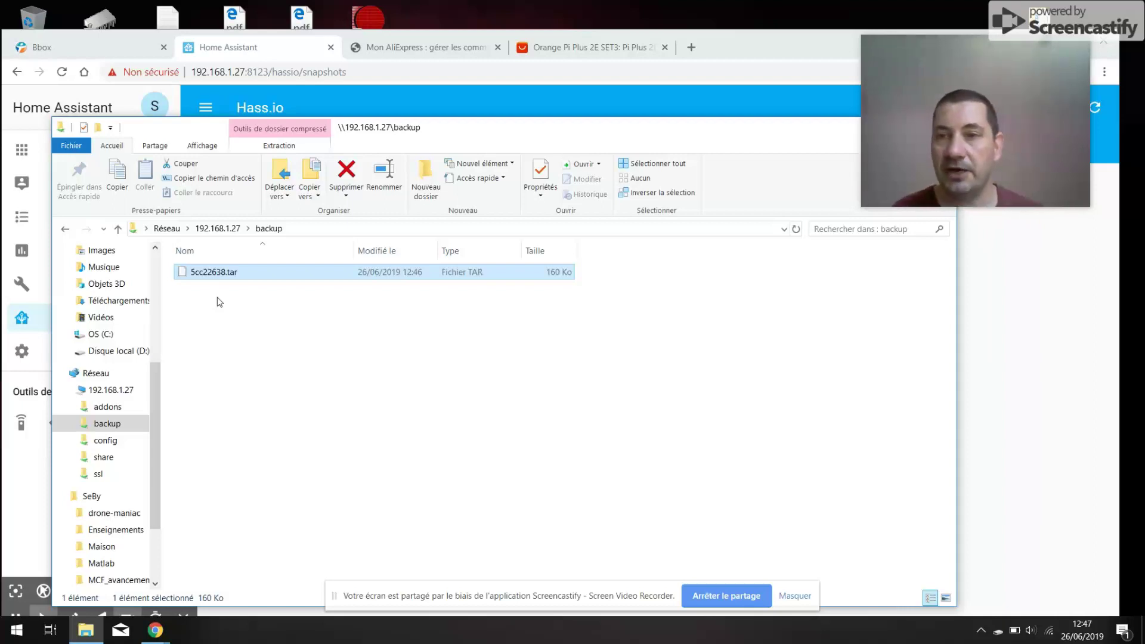
key(alt+Tab)
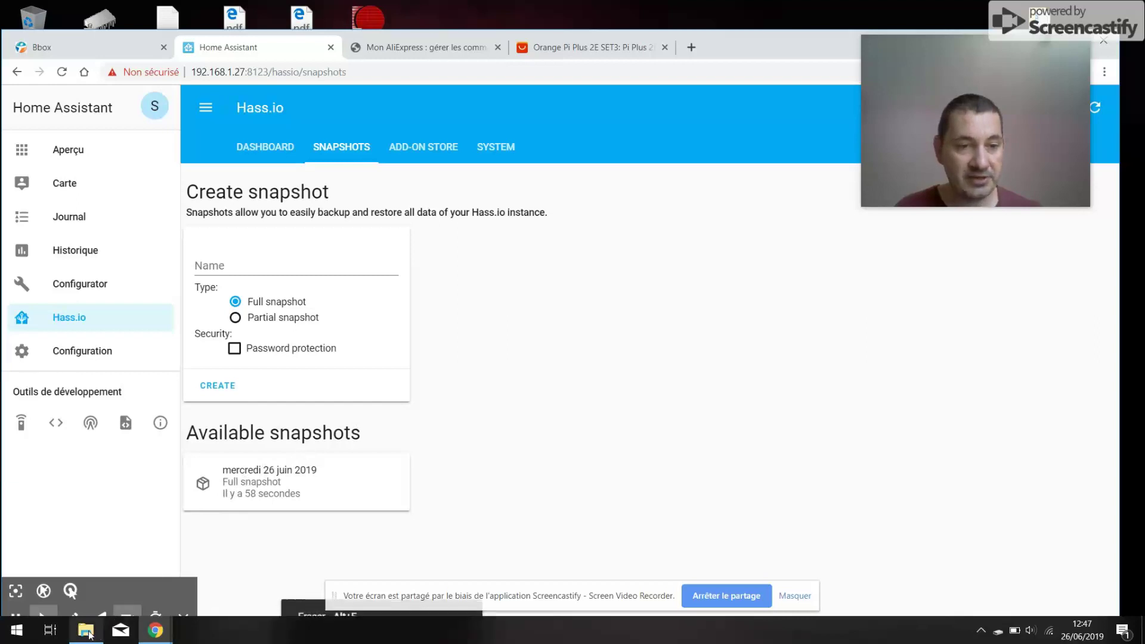
mouse_move(90, 632)
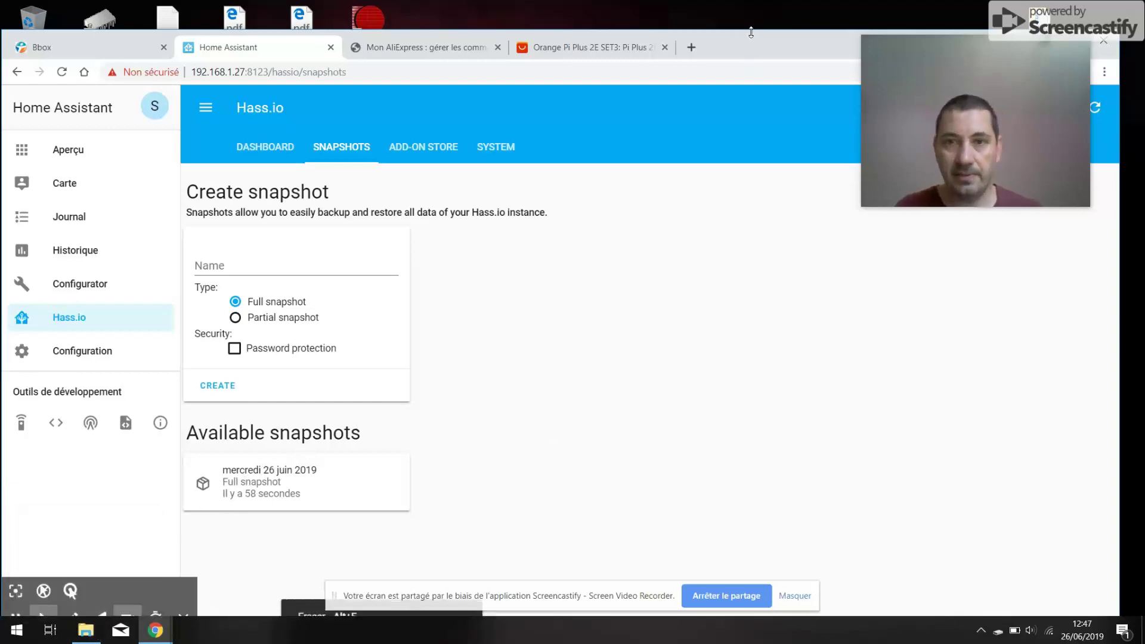
click(86, 630)
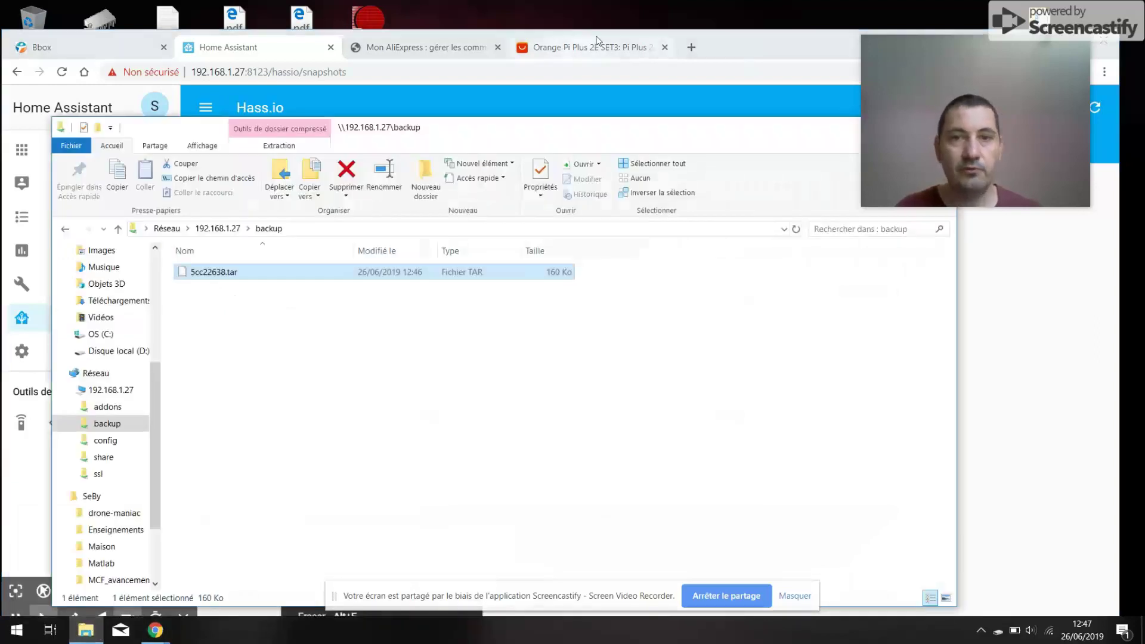
drag(720, 48, 710, 179)
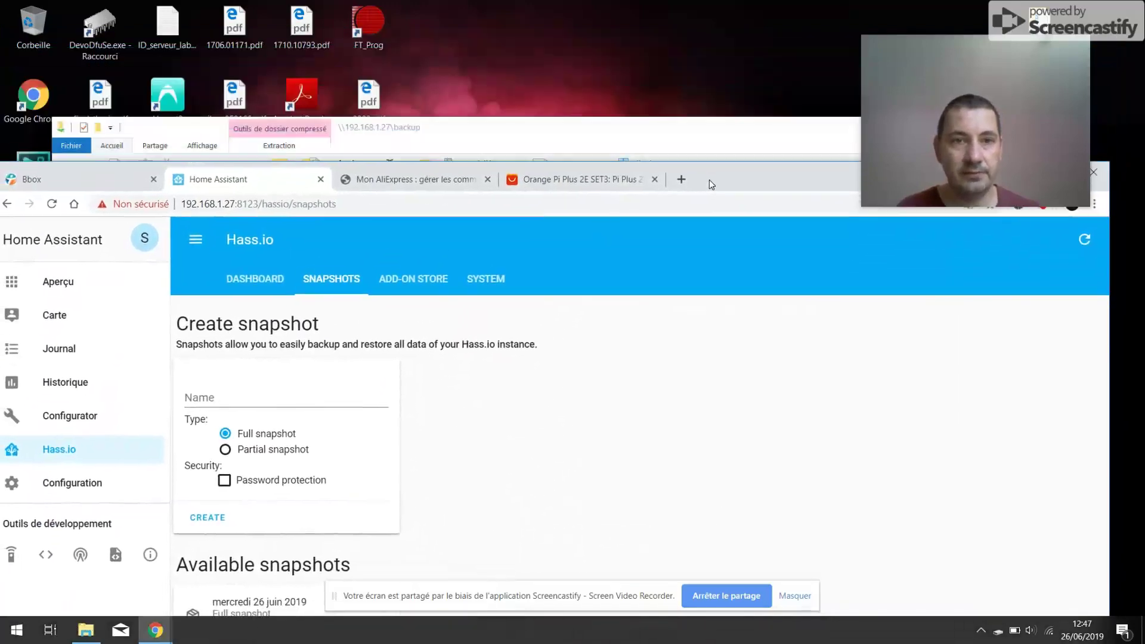
click(636, 128)
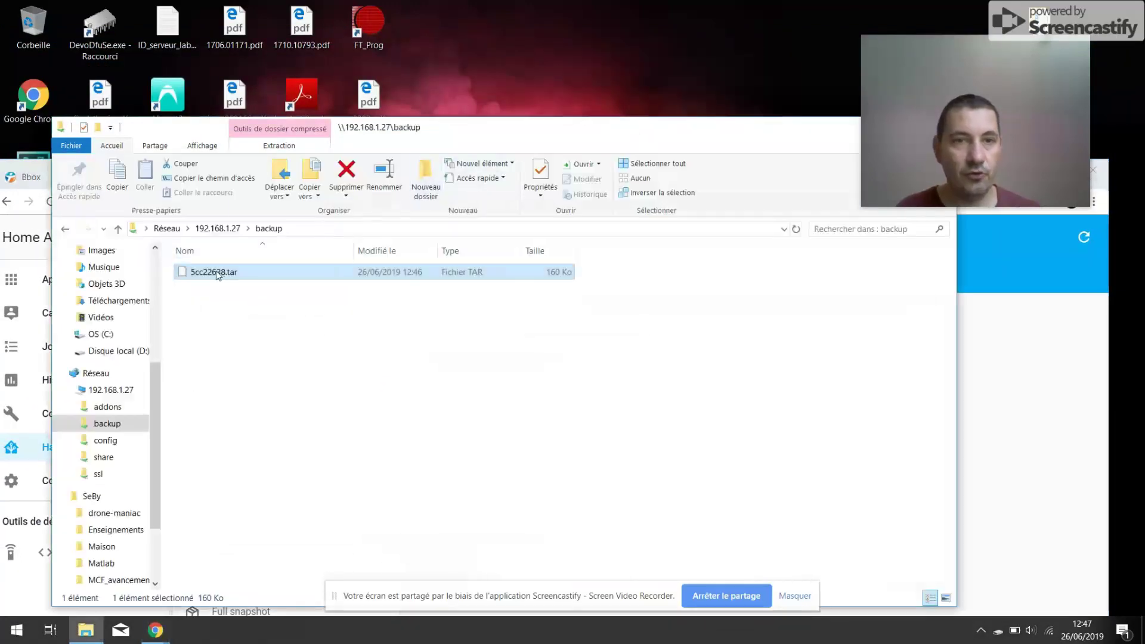
drag(224, 271, 555, 59)
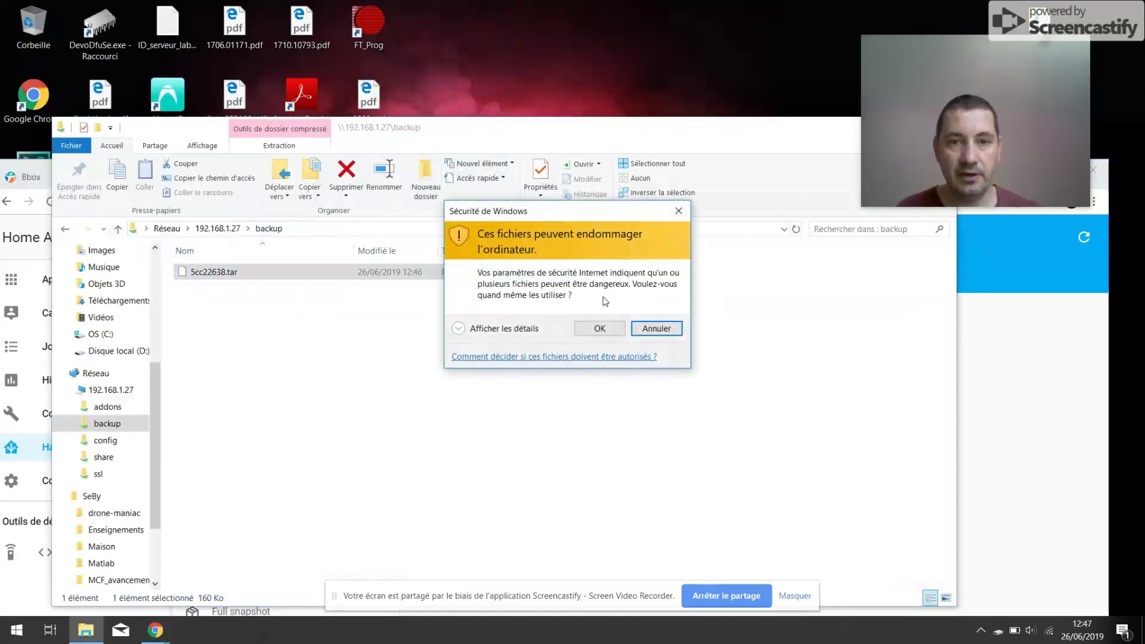
click(595, 326)
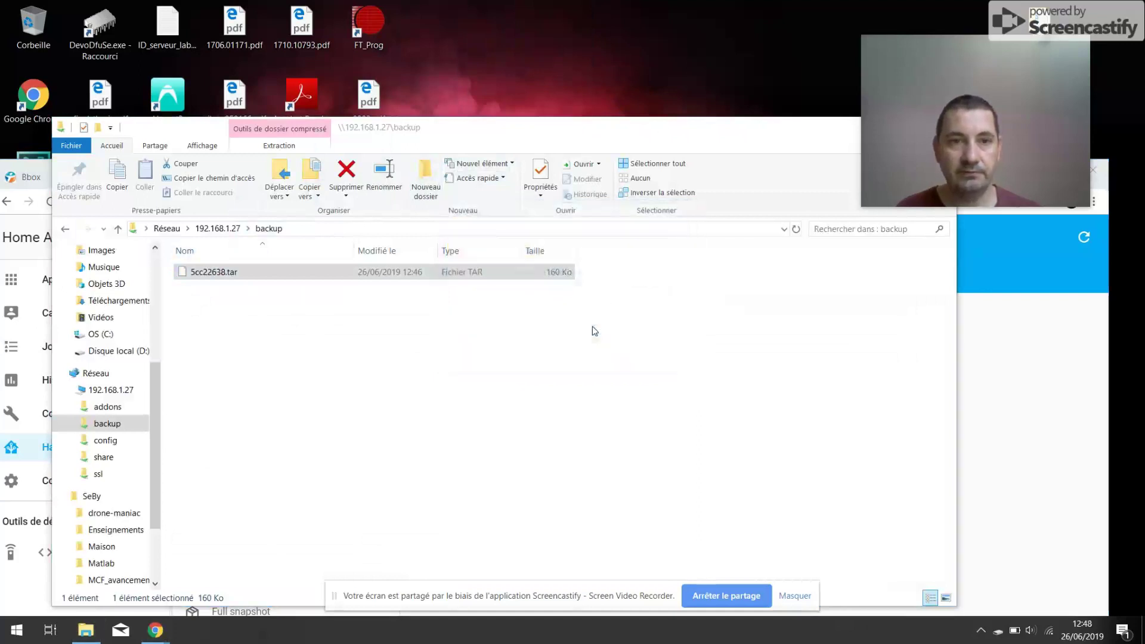
- Permanently delete 5cc22638.tar from the backup share and check the Snapshots page
click(235, 309)
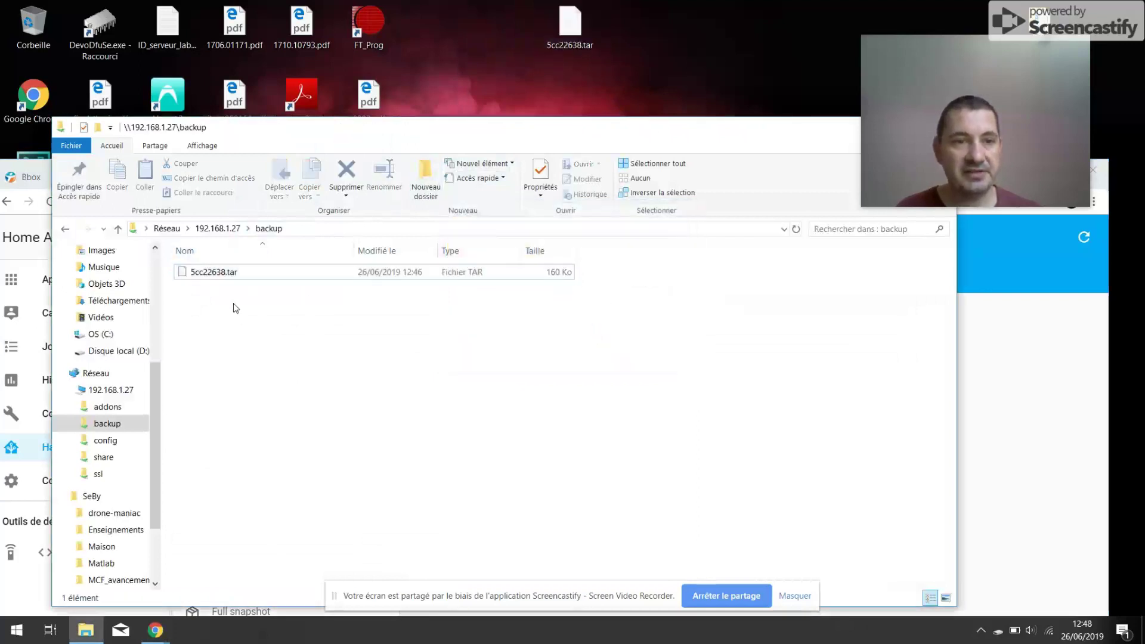
key(Delete)
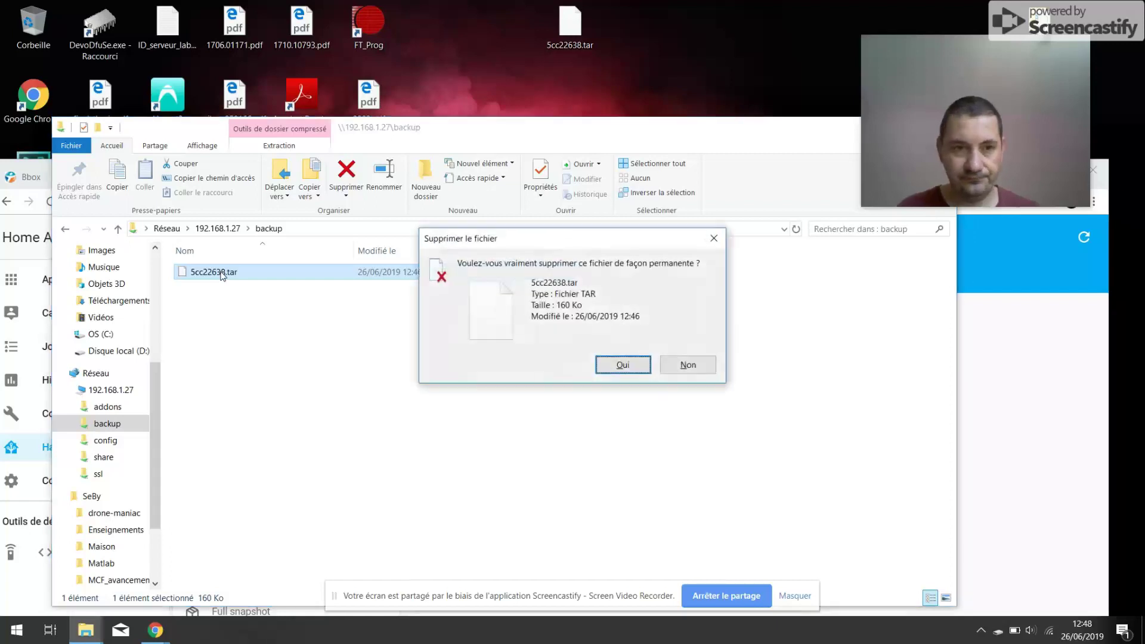
key(Return)
click(1040, 388)
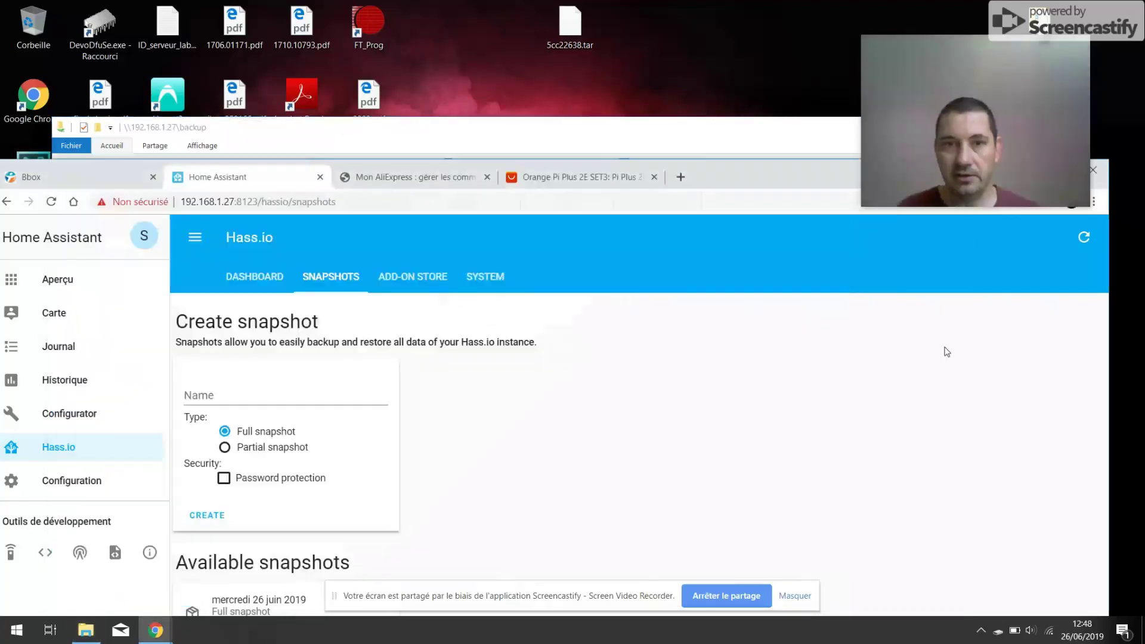
- Copy 5cc22638.tar from the desktop back into the backup share
drag(736, 183, 552, 197)
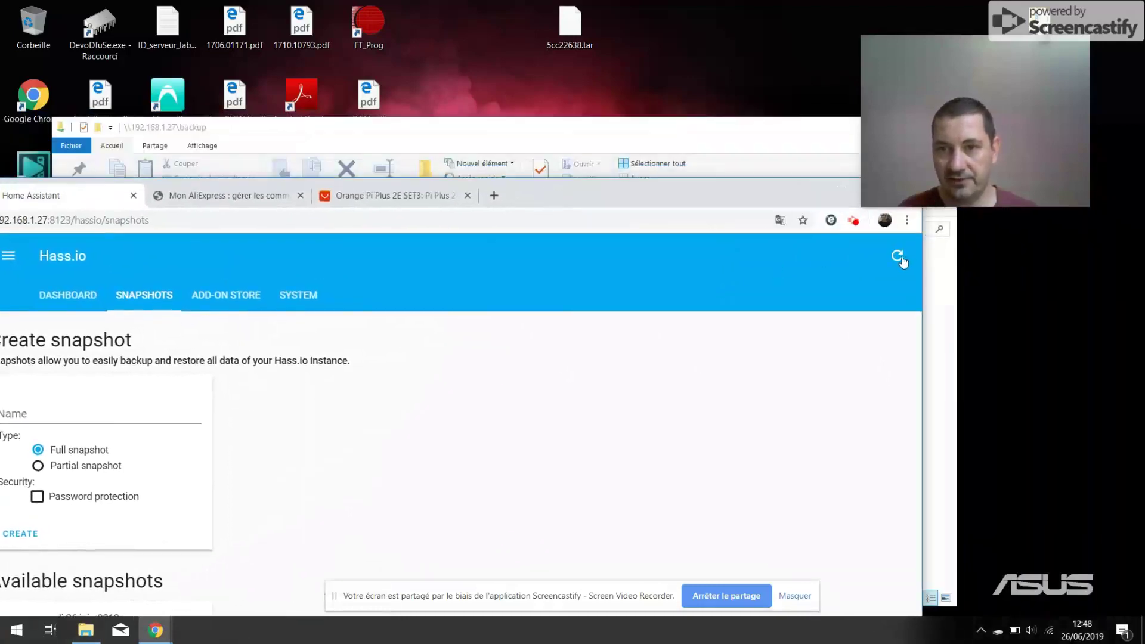
drag(625, 195, 946, 50)
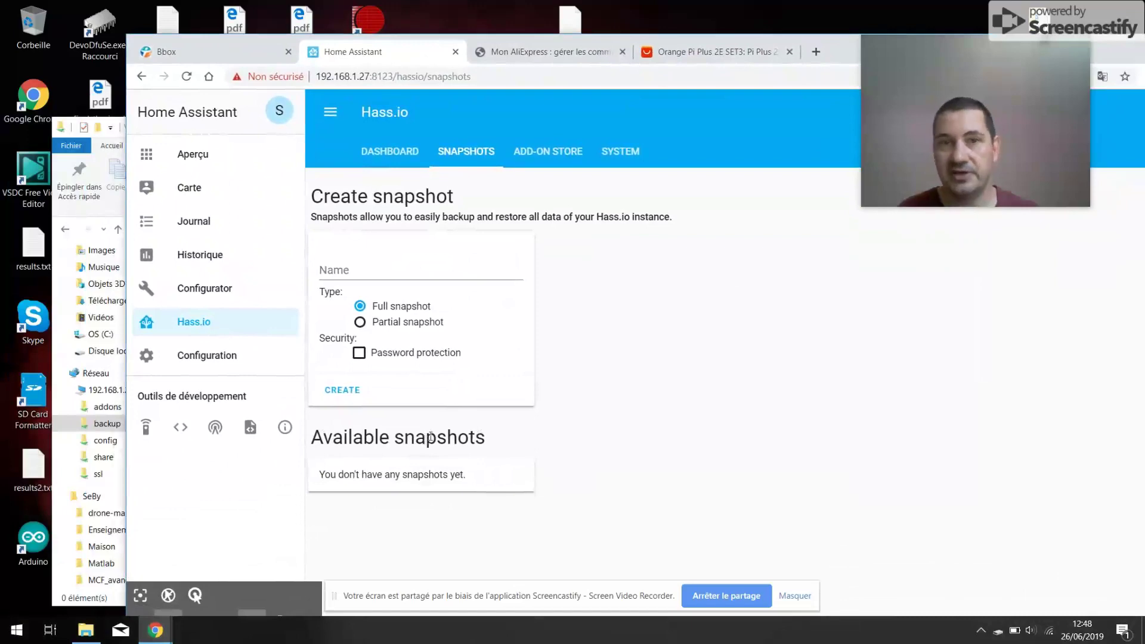
drag(843, 45, 942, 182)
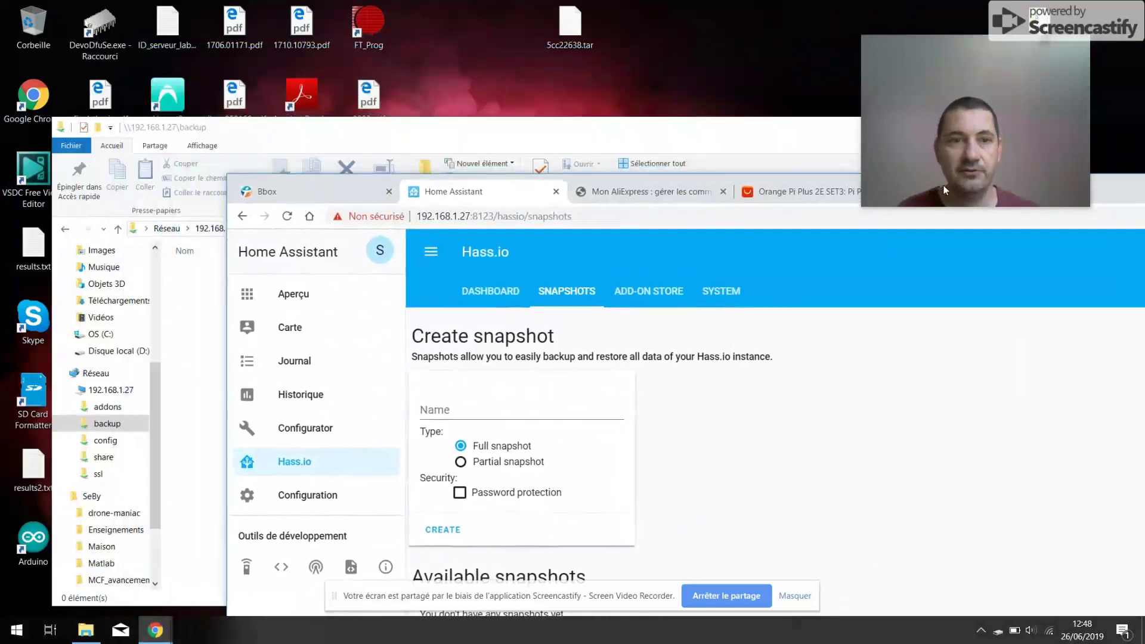
click(799, 136)
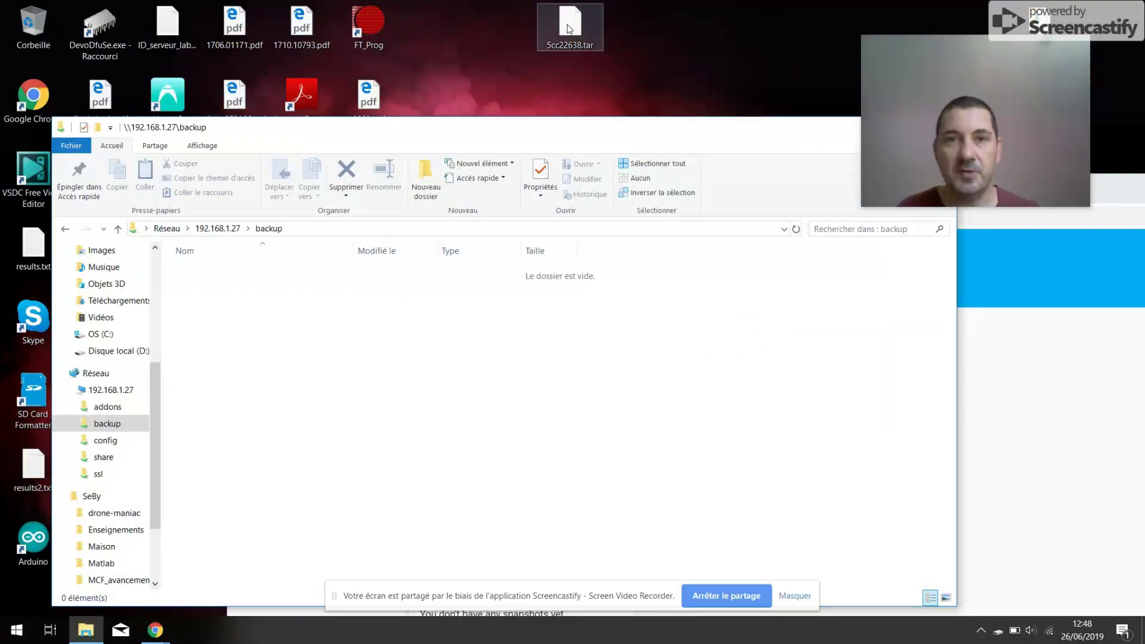
drag(578, 23, 408, 324)
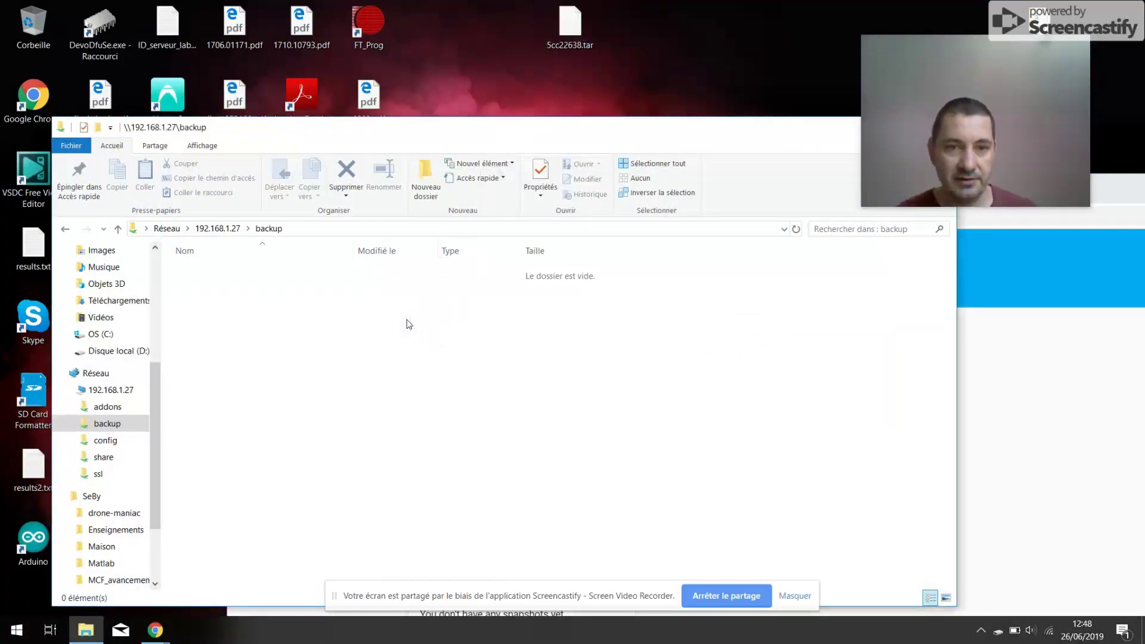
click(1031, 278)
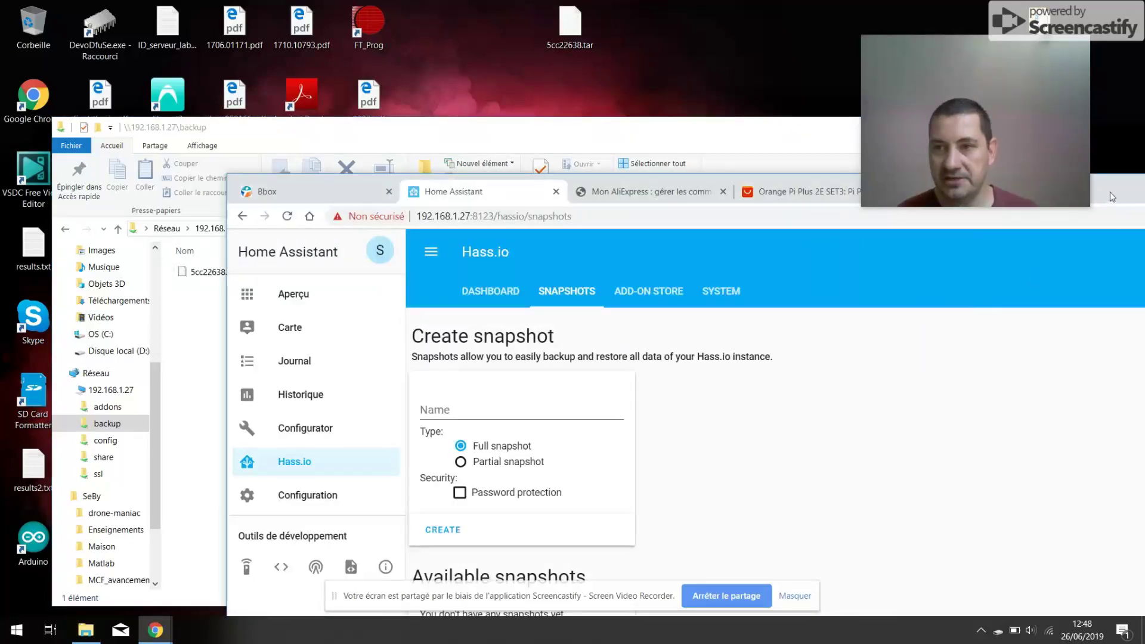
- Refresh the snapshot list and review the mercredi 26 juin 2019 full snapshot's details
drag(1110, 192, 912, 144)
click(1125, 204)
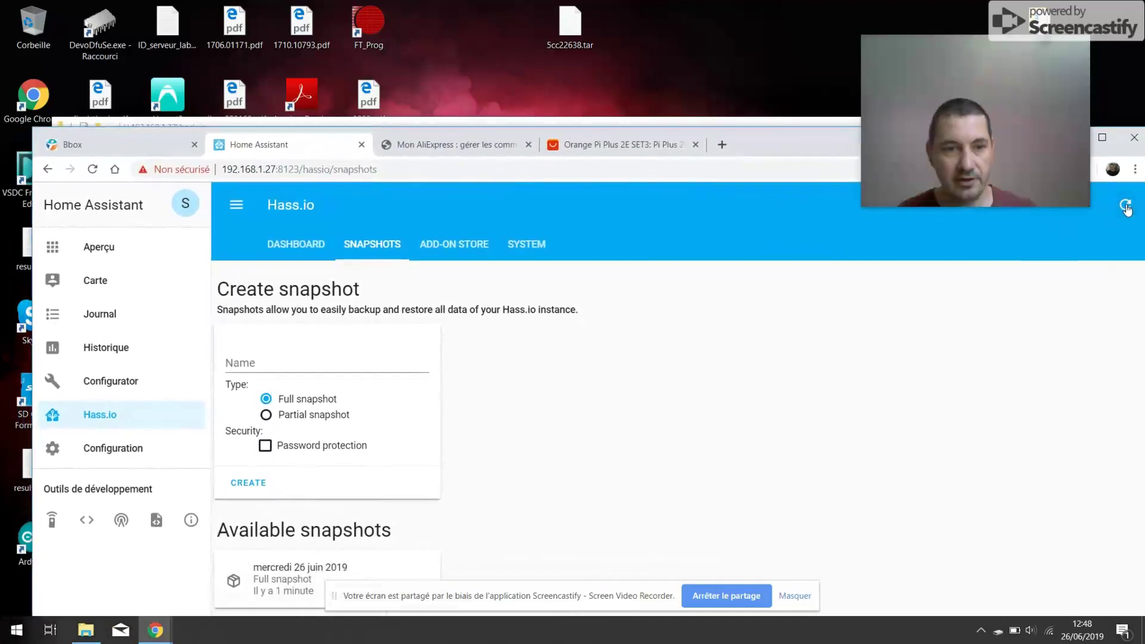
drag(773, 139, 750, 66)
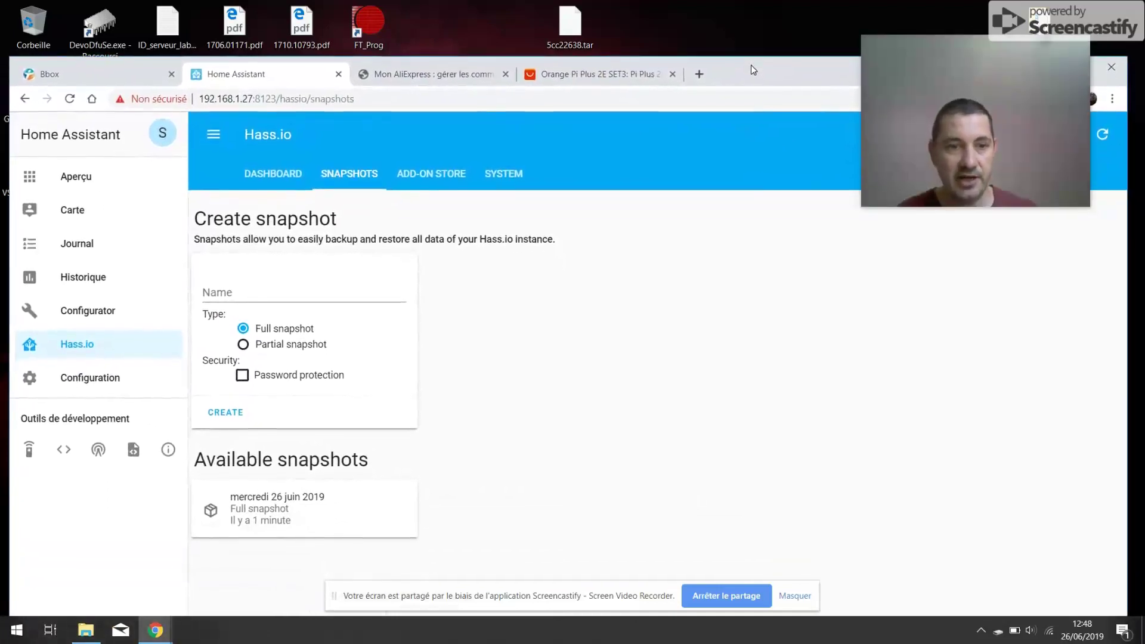
click(365, 529)
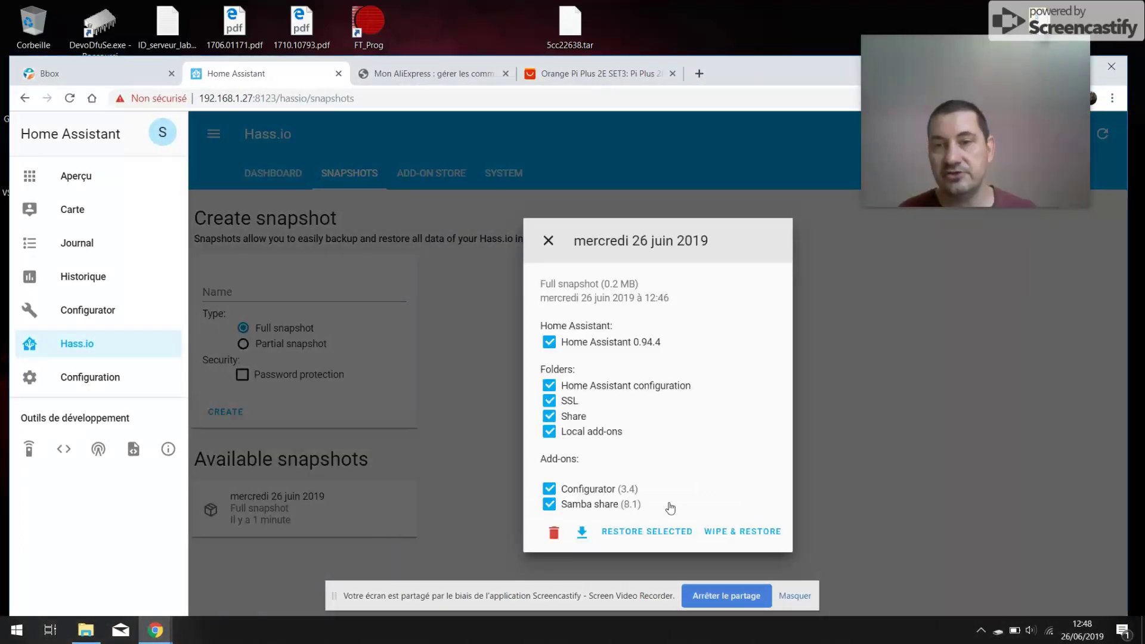
click(872, 461)
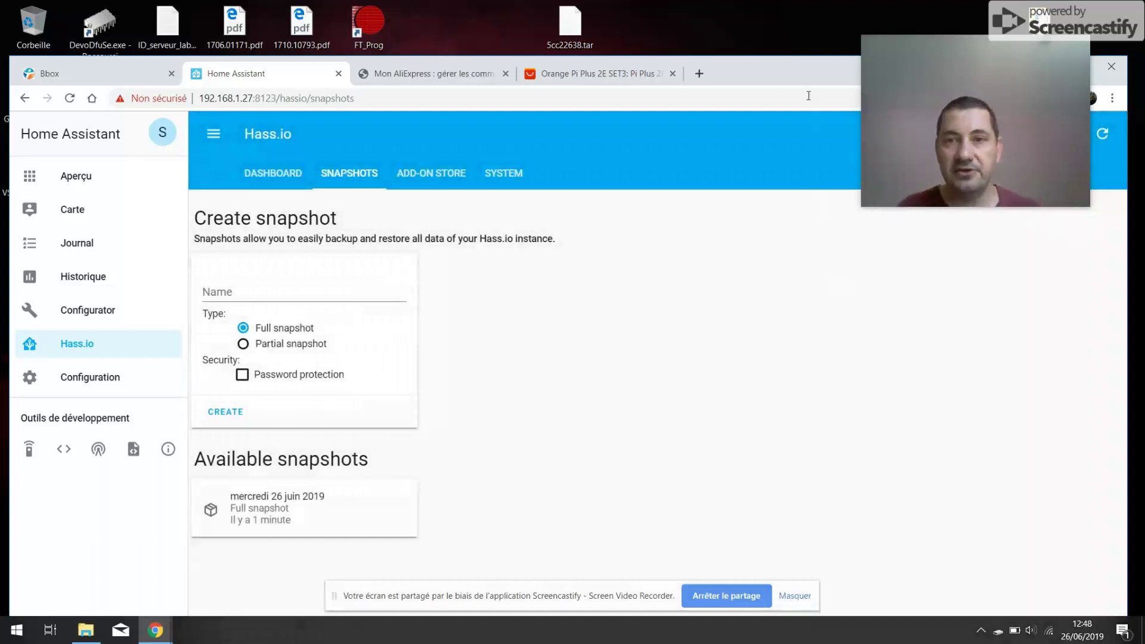
- Nudge the browser window slightly higher on screen
drag(800, 74, 802, 45)
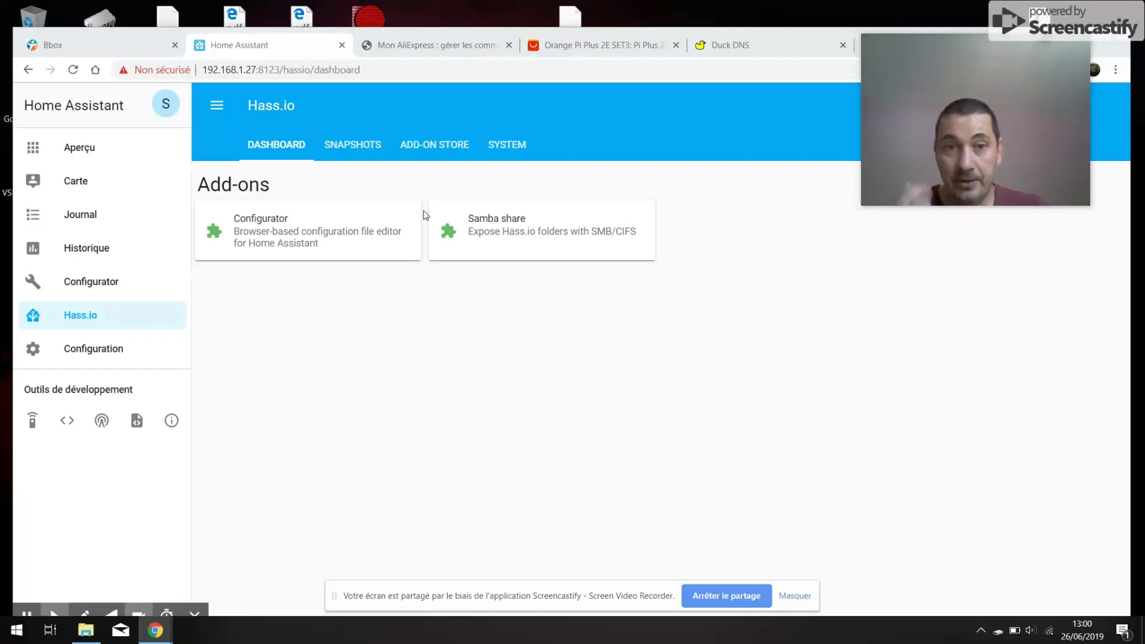
- Install the Duck DNS 1.6 add-on from the Hass.io add-on store
click(438, 147)
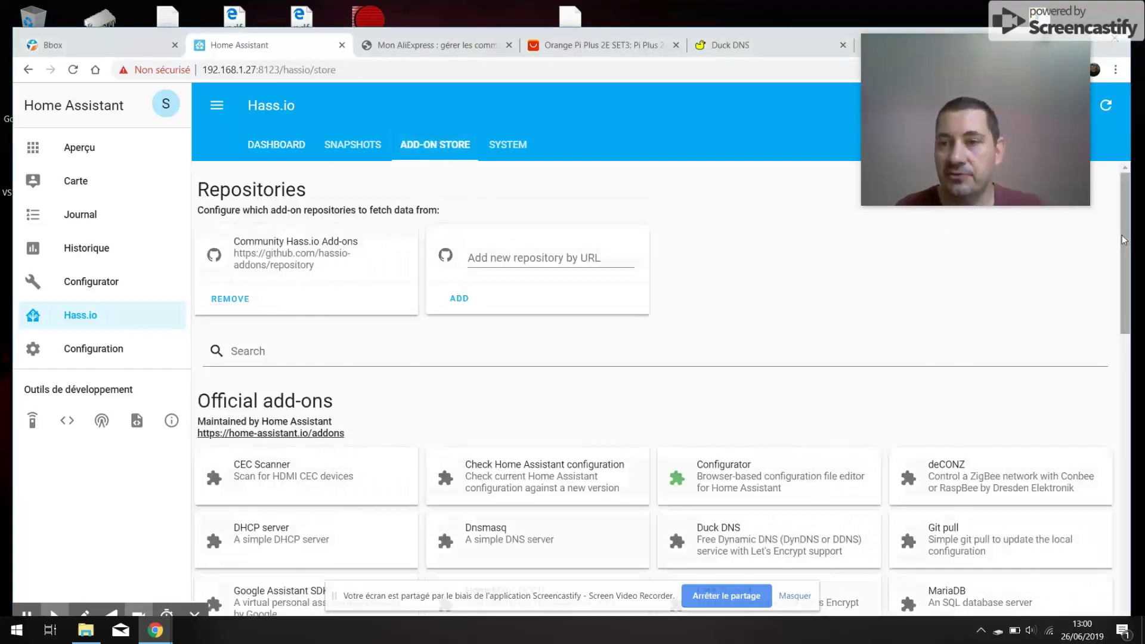
right_click(1121, 263)
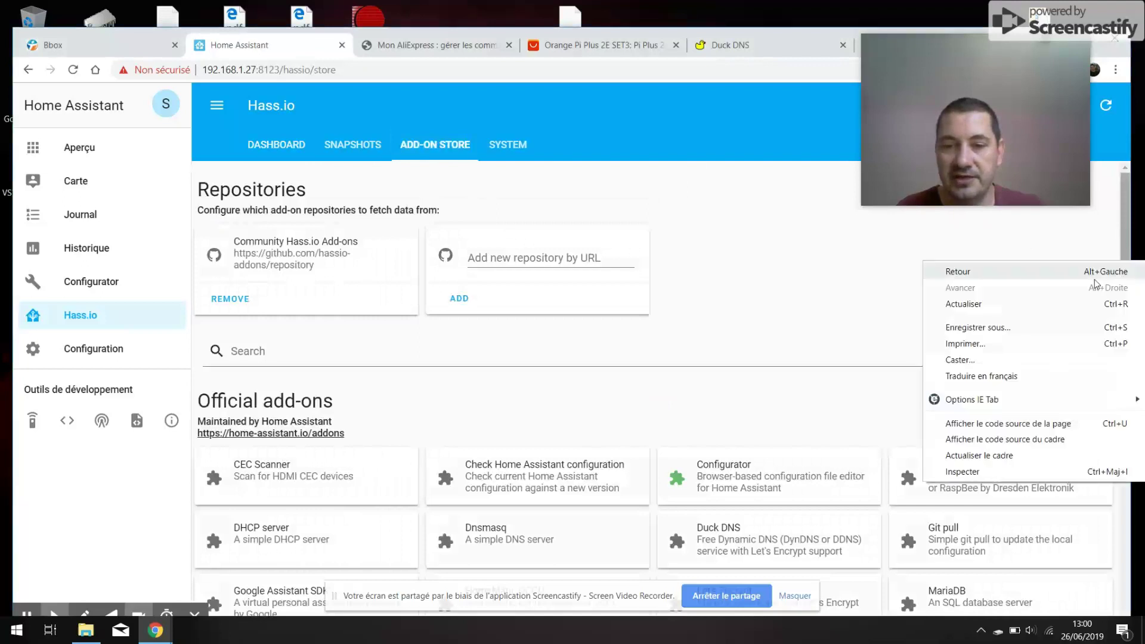
click(747, 552)
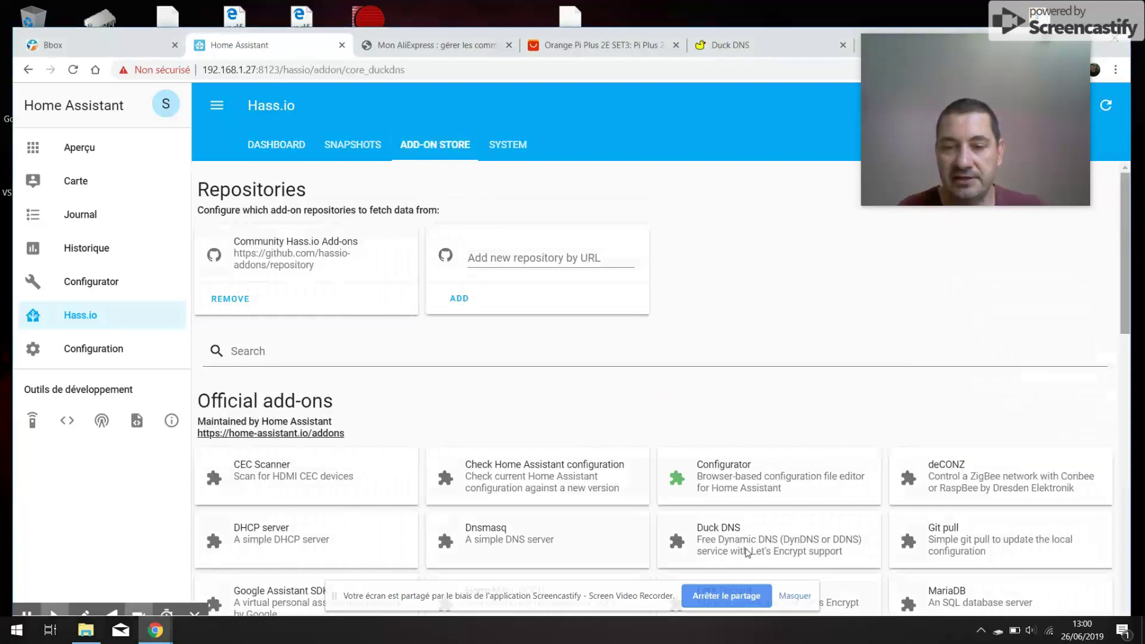
click(747, 552)
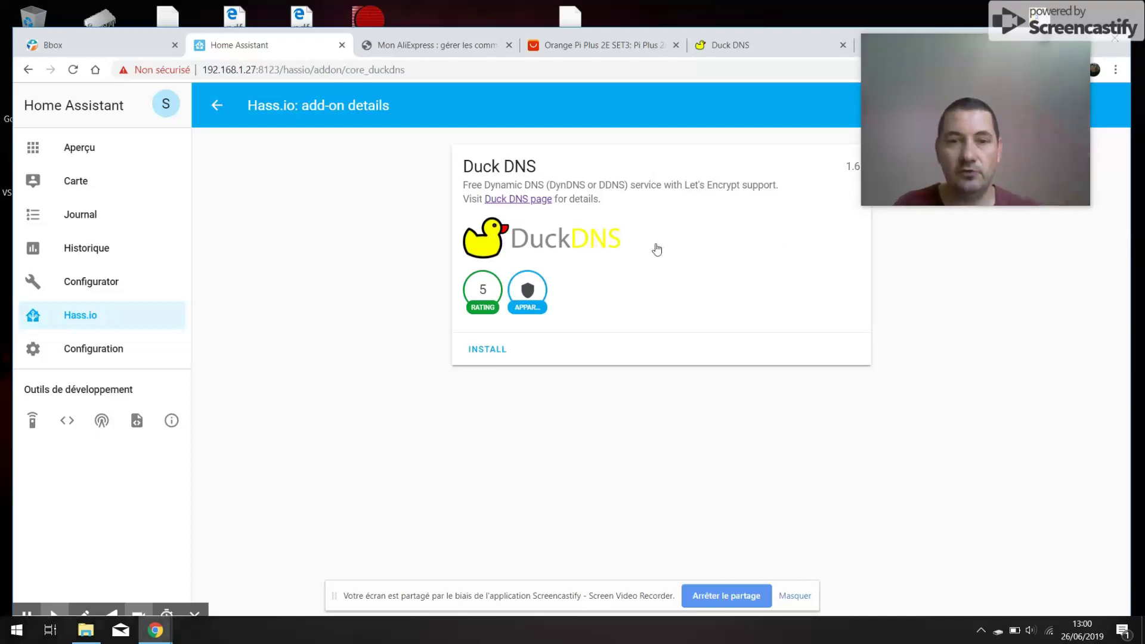
click(481, 354)
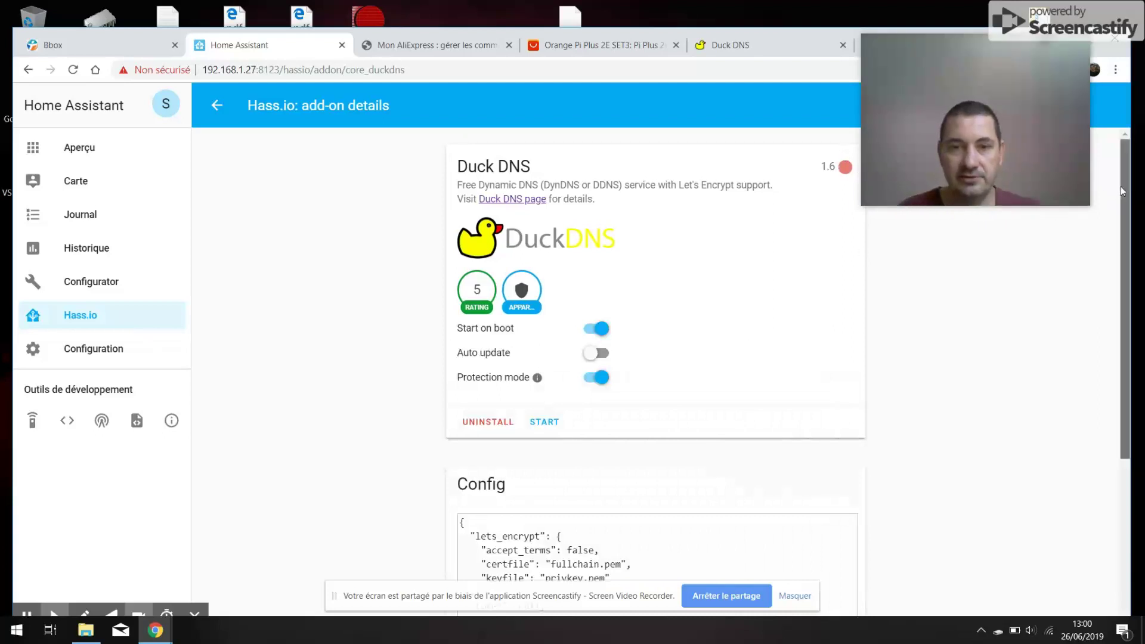
mouse_move(1121, 186)
mouse_down()
mouse_move(1118, 202)
mouse_move(1114, 188)
mouse_up()
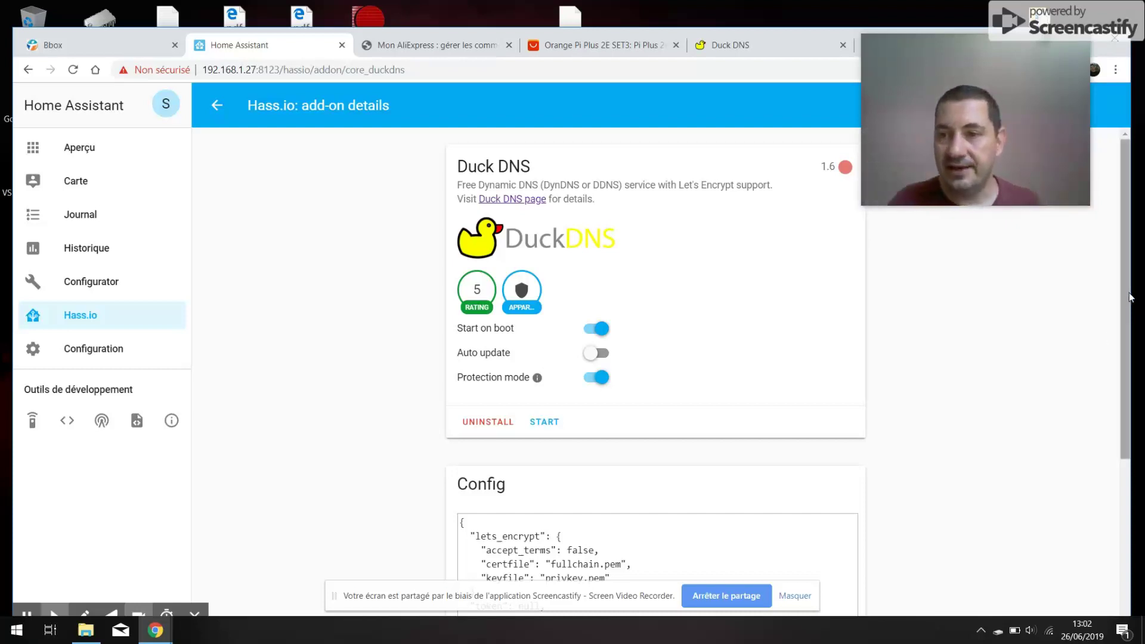
drag(1131, 296, 1120, 427)
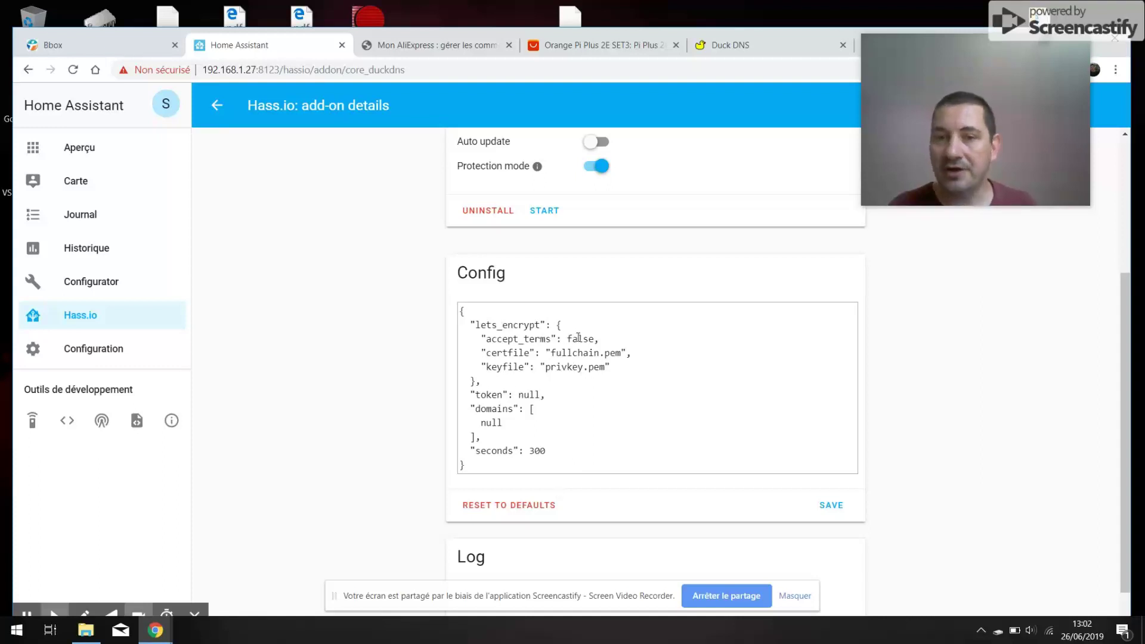
- Change accept_terms from false to true in the Duck DNS Config
click(595, 338)
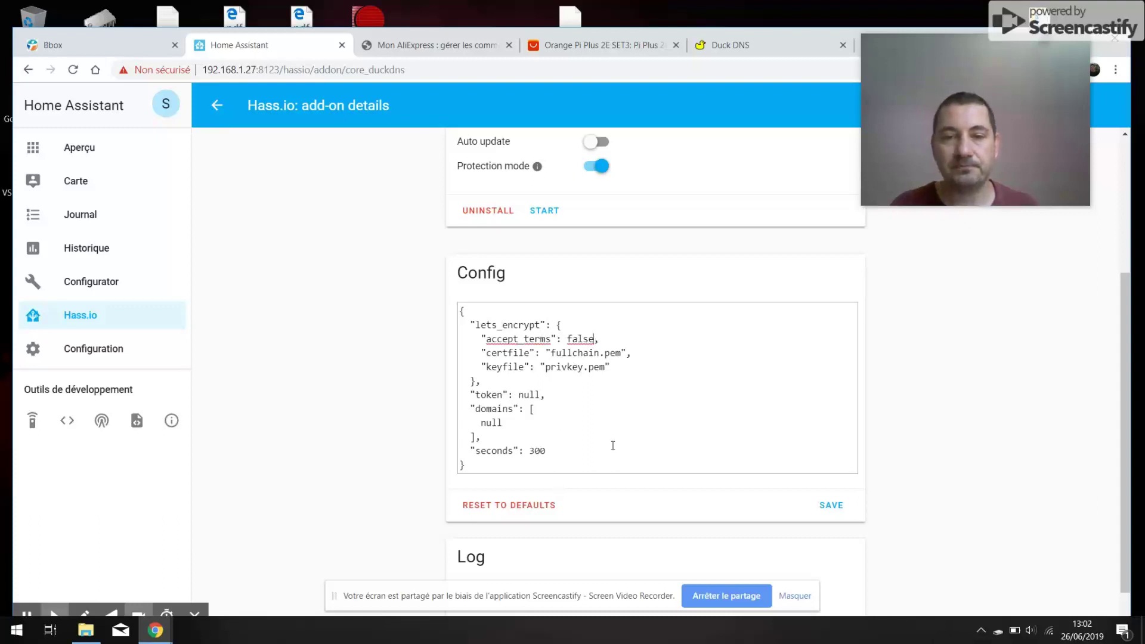
key(BackSpace)
key(BackSpace)
key(BackSpace)
key(BackSpace)
key(BackSpace)
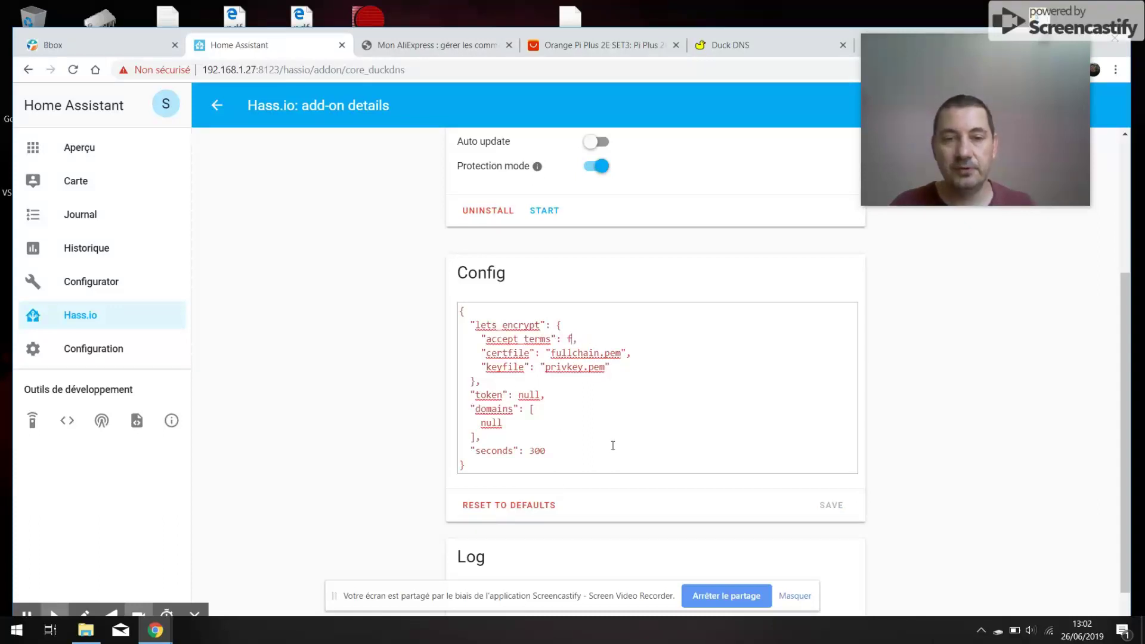
text(tu)
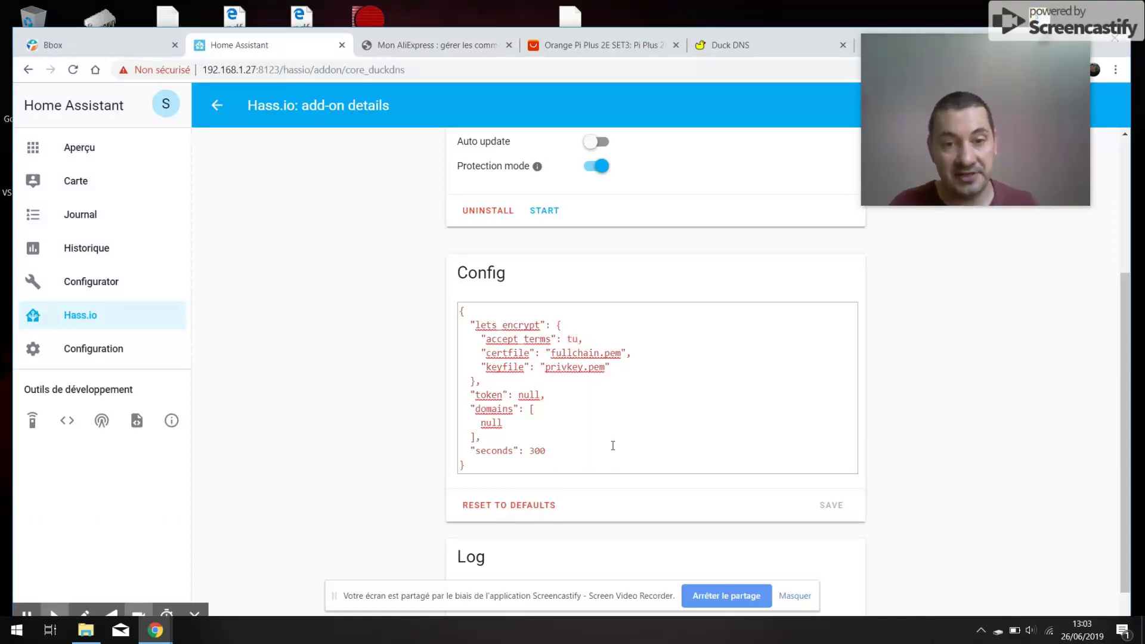
key(BackSpace)
text(rue)
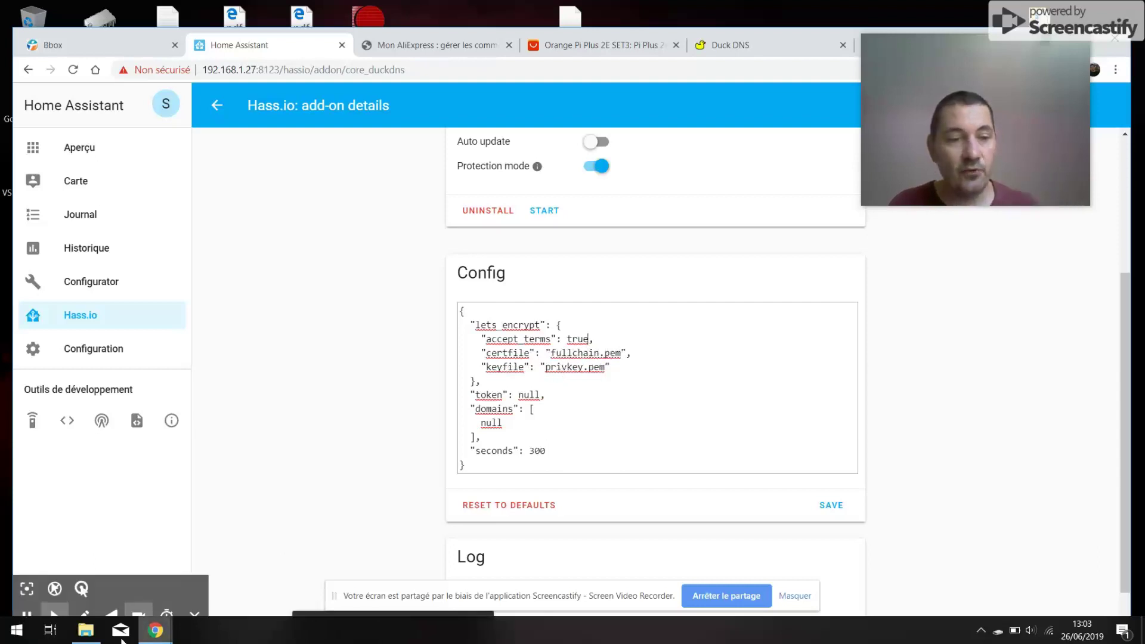
click(86, 630)
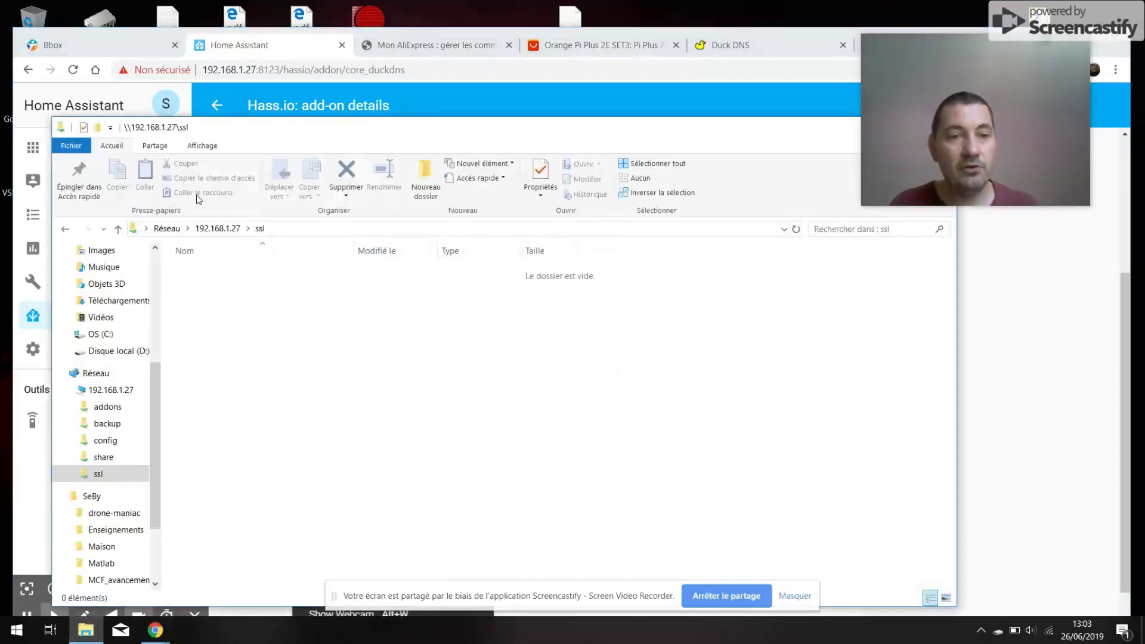
click(217, 228)
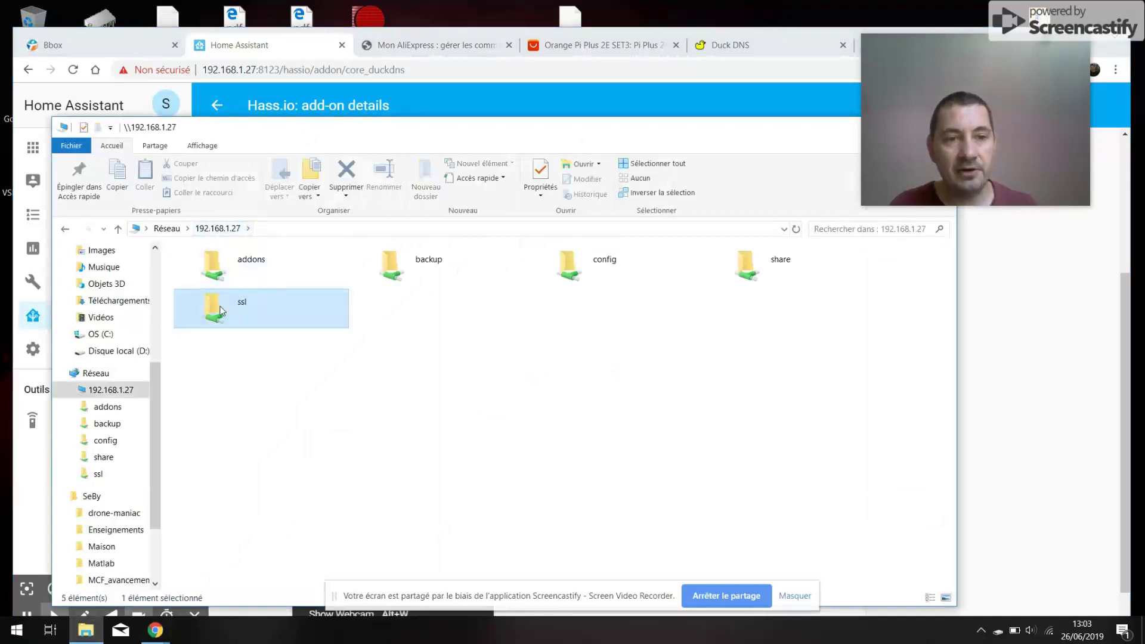
double_click(220, 309)
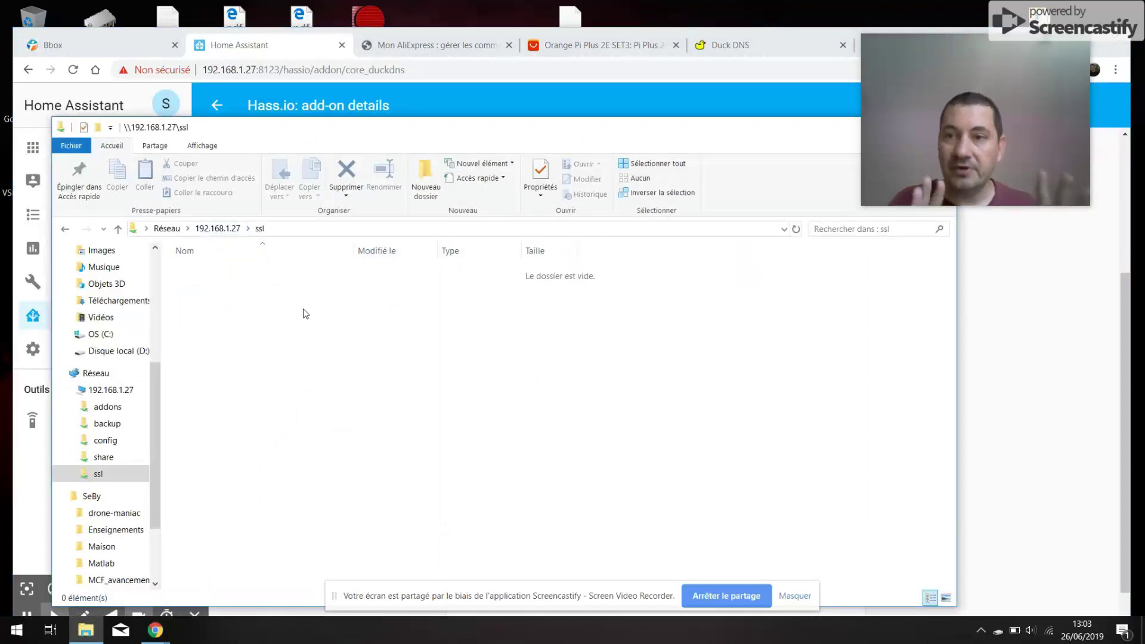
click(1060, 324)
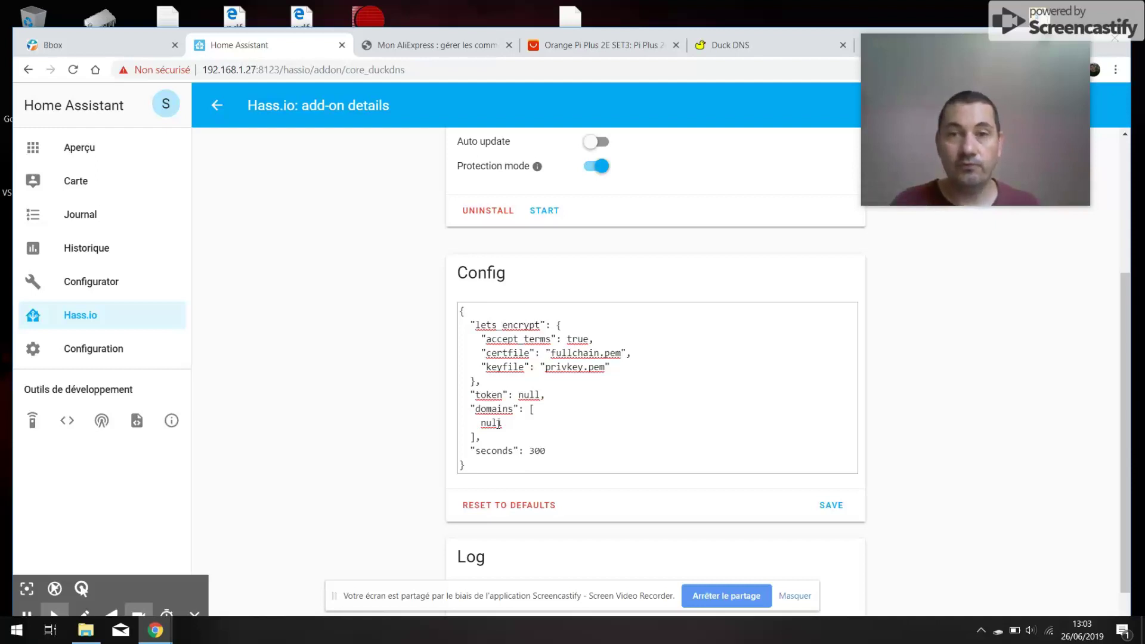
- Sign in to Duck DNS with GitHub and copy the account token
click(775, 47)
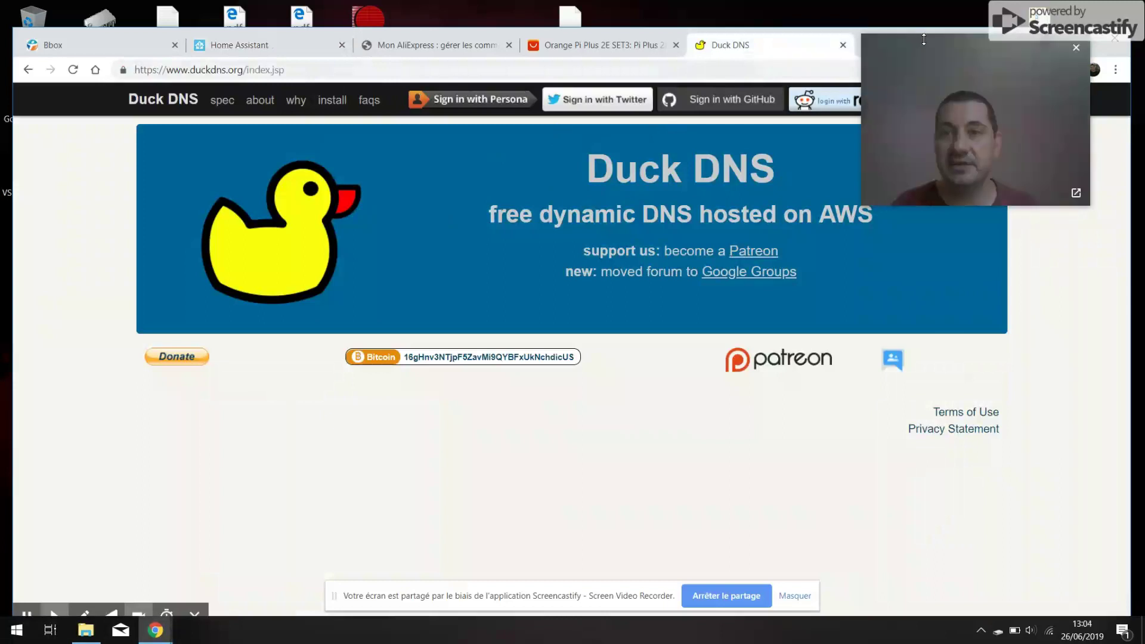
drag(914, 43, 940, 164)
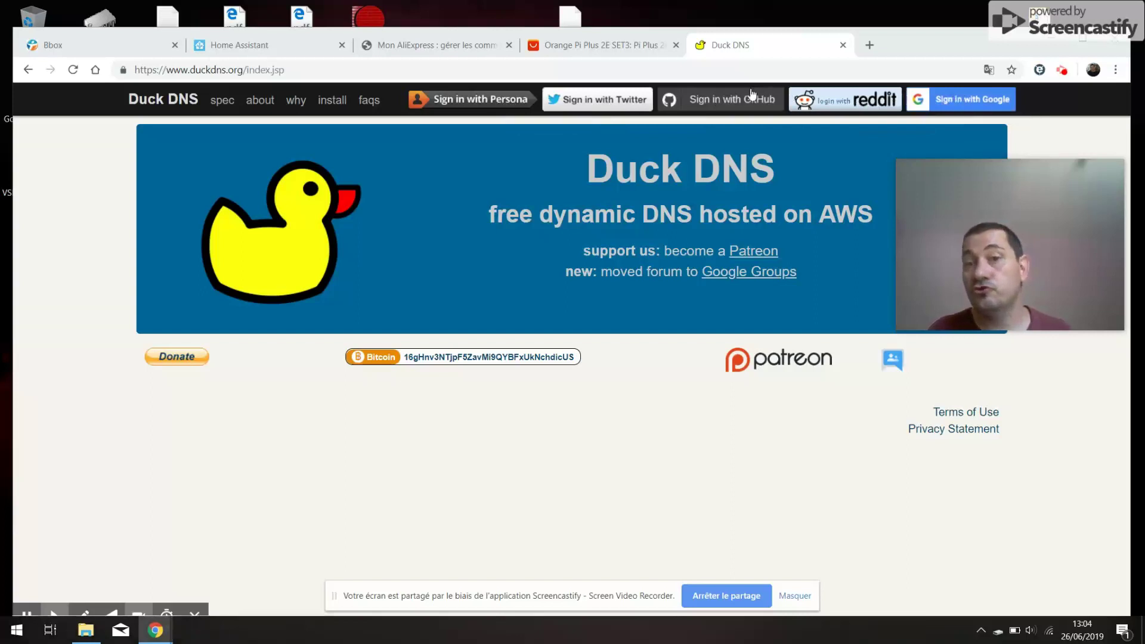
click(728, 99)
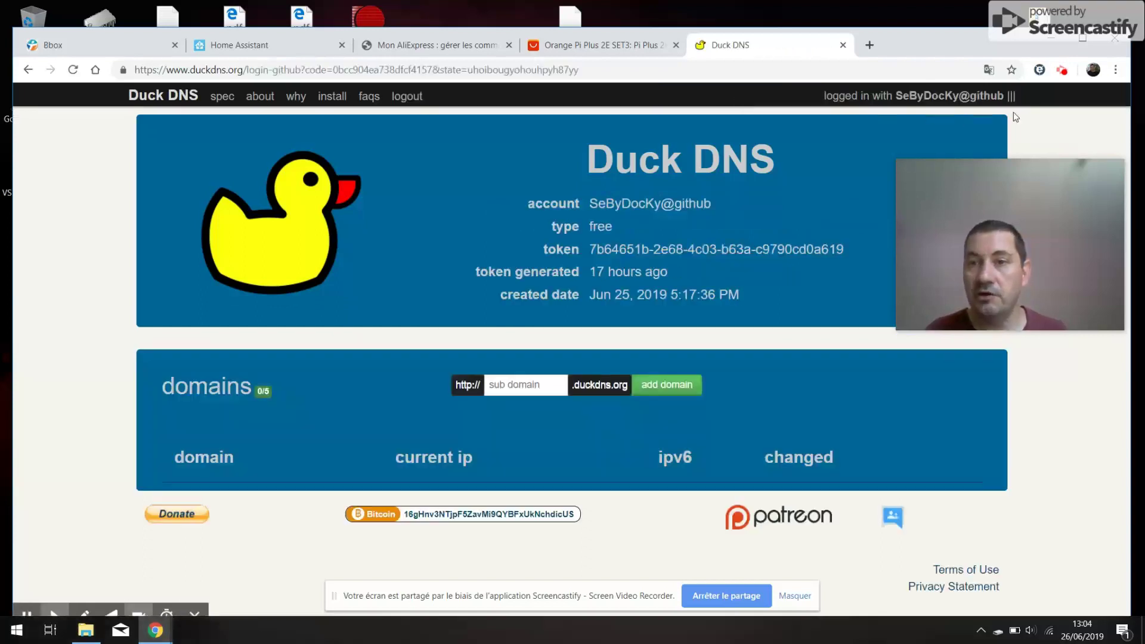
drag(985, 177, 976, 48)
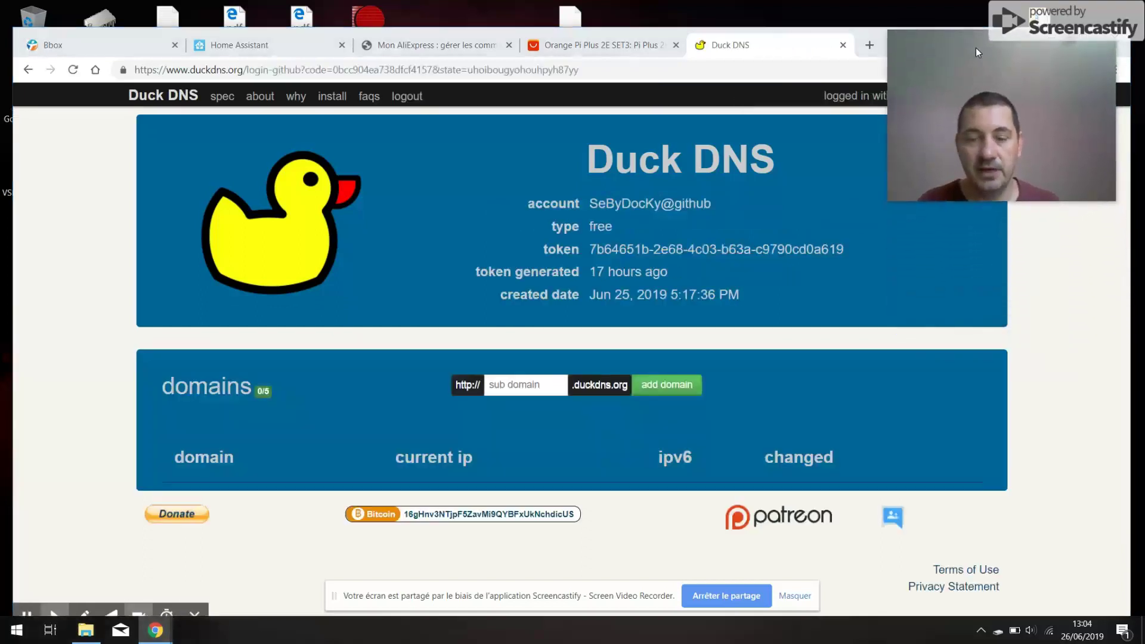
click(593, 252)
drag(593, 252, 841, 250)
right_click(803, 246)
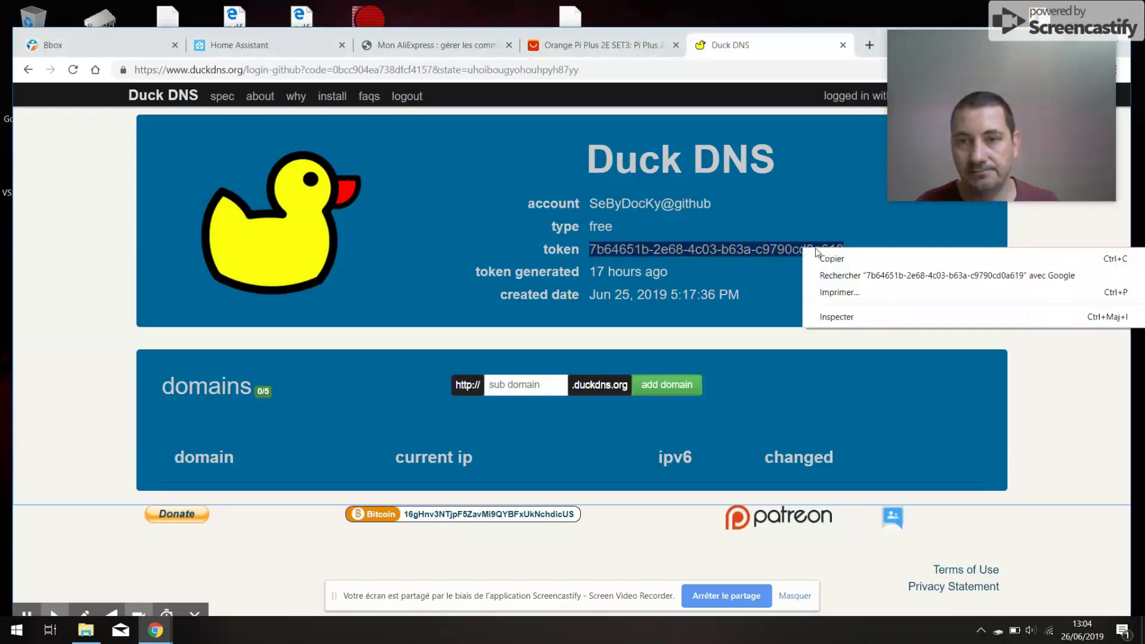
click(833, 258)
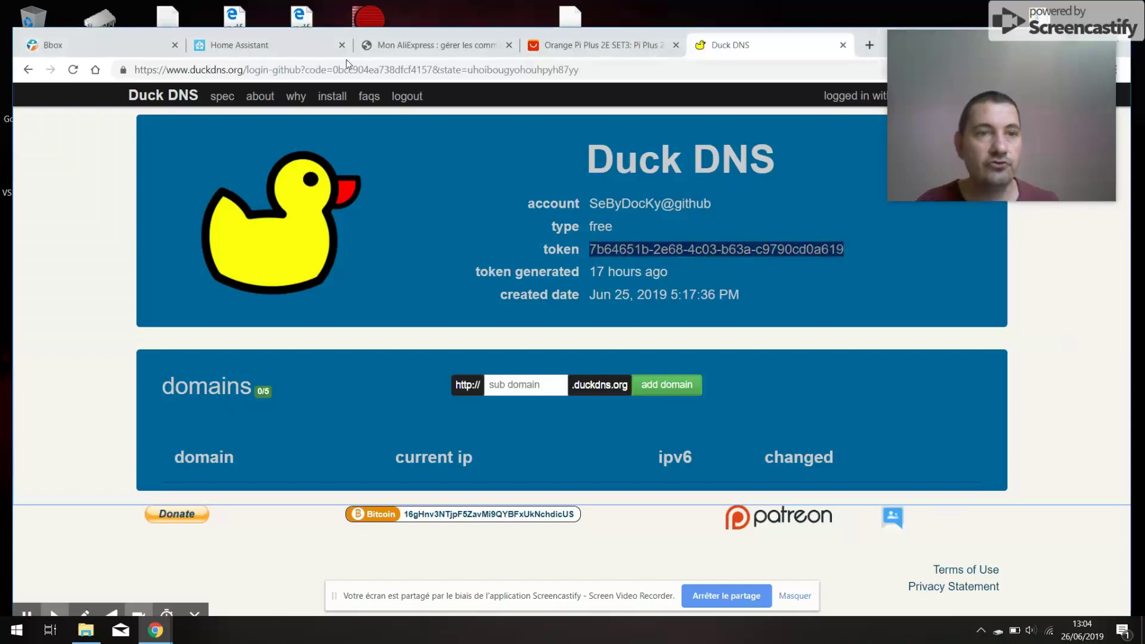
- Back in Home Assistant, erase the null token value in the Duck DNS Config
click(294, 45)
click(531, 393)
key(BackSpace)
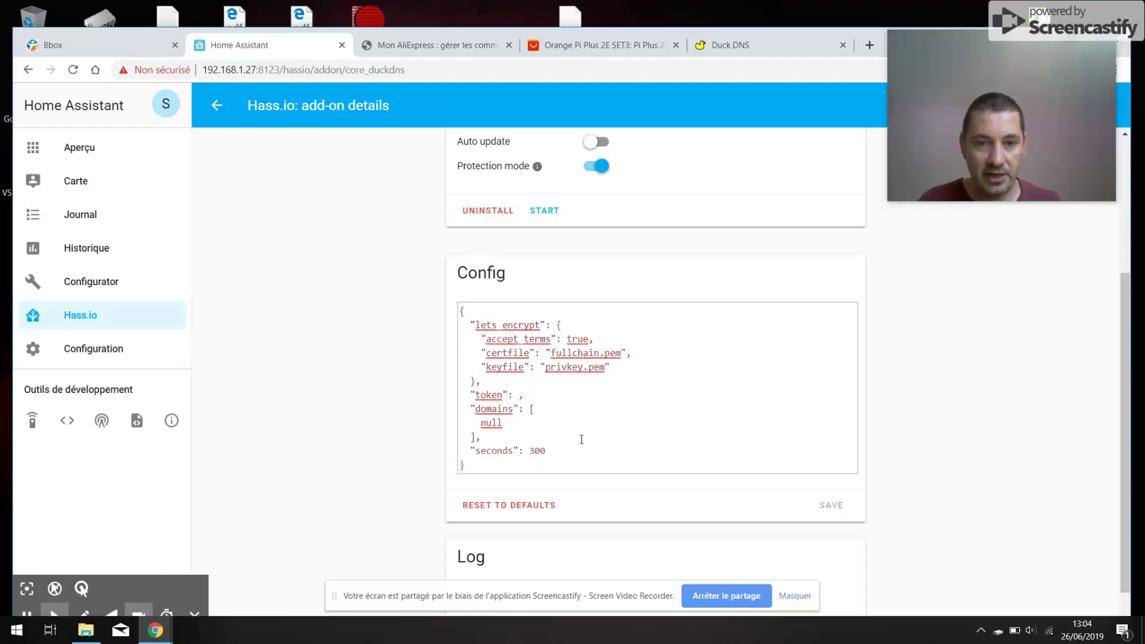
- Paste the copied account token, wrapped in quotes, into the Config's token field
key(BackSpace)
key(BackSpace)
key(BackSpace)
text(")
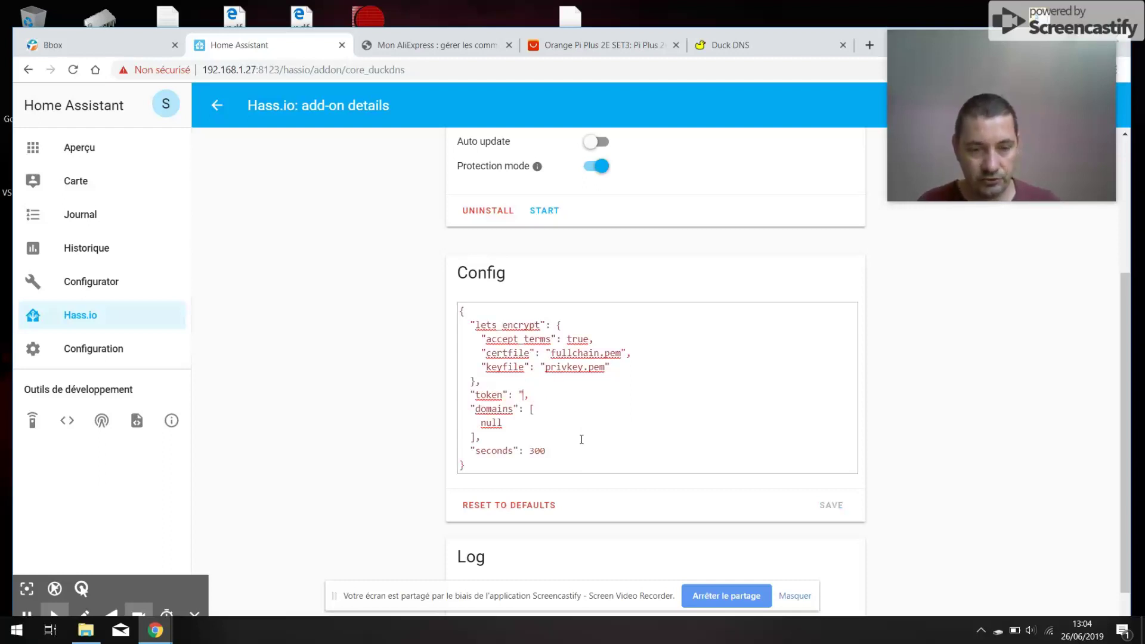
key(ctrl+v)
text(")
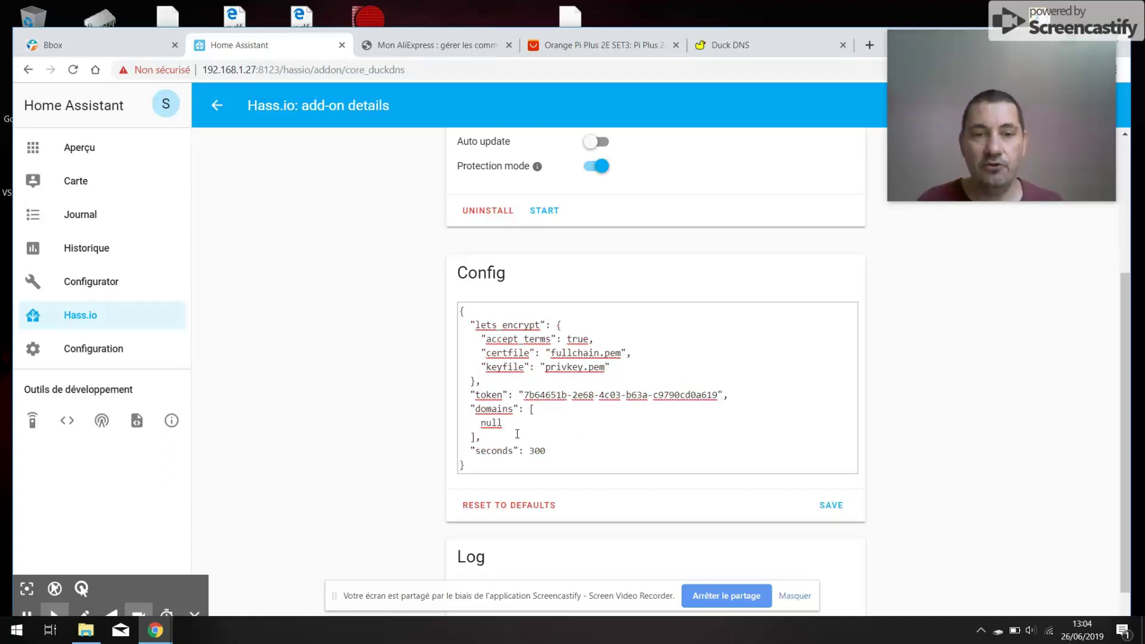
click(756, 48)
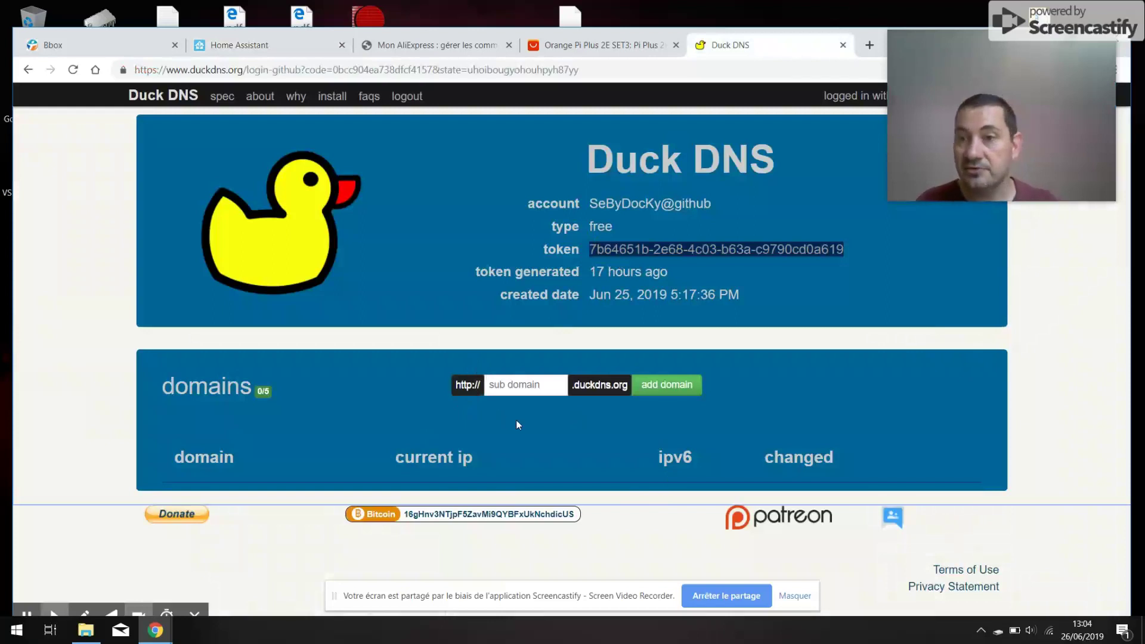
- Register the subdomain e-2-nomy on the Duck DNS account
click(525, 386)
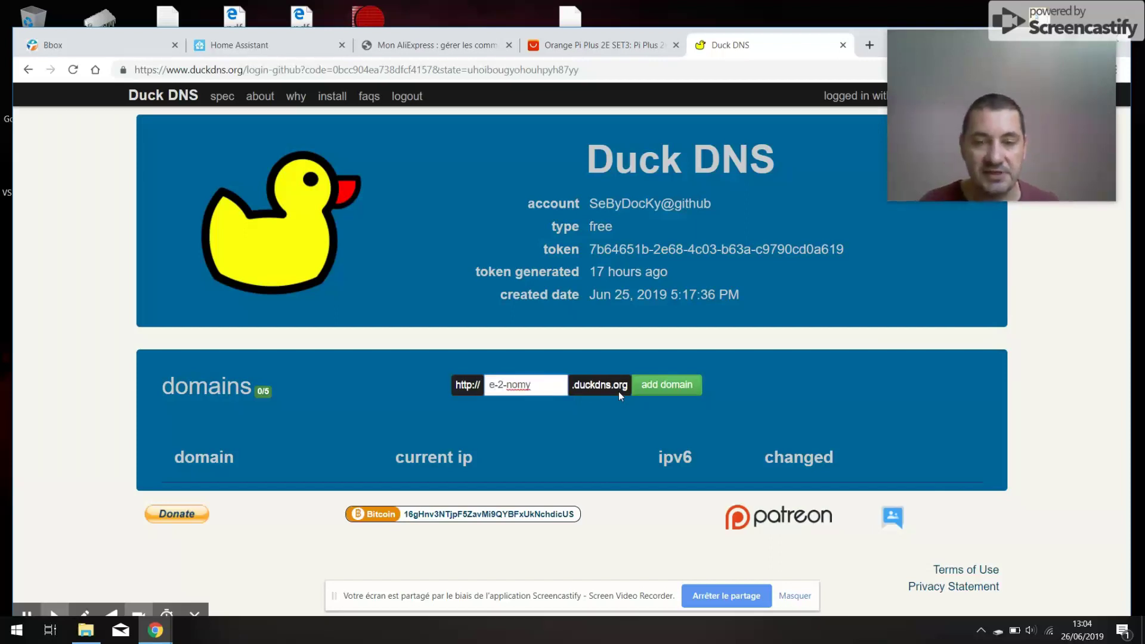
click(675, 394)
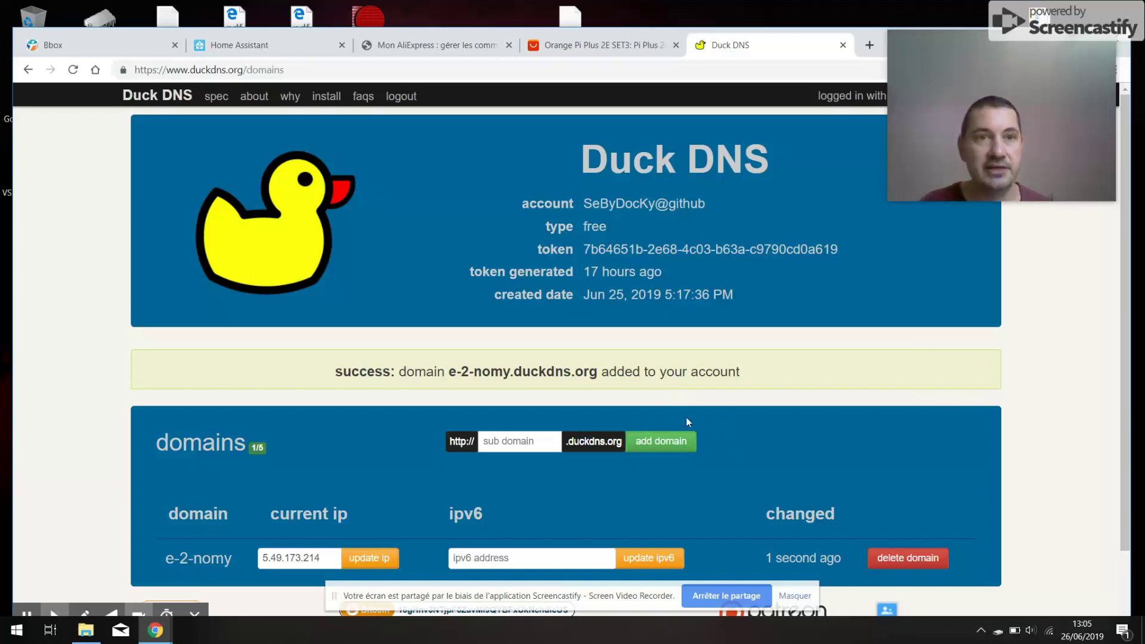
click(278, 47)
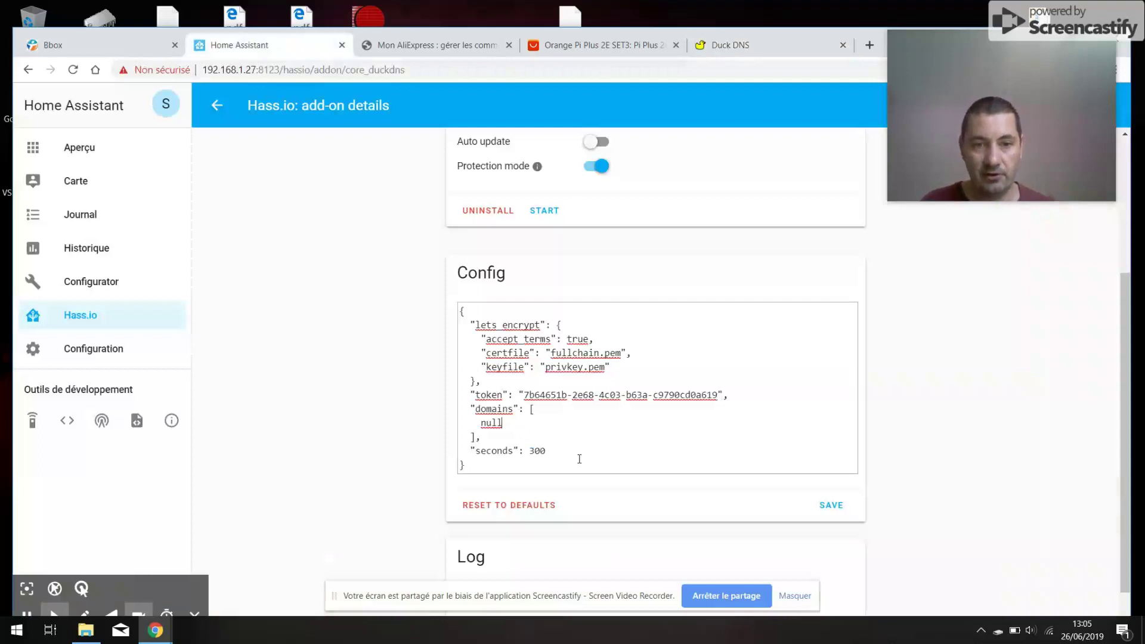
- Replace null in domains with "e-2-nomy.duckdns.org" and save the Duck DNS config
key(BackSpace)
key(BackSpace)
key(BackSpace)
key(BackSpace)
text("e-2-nomy.duck)
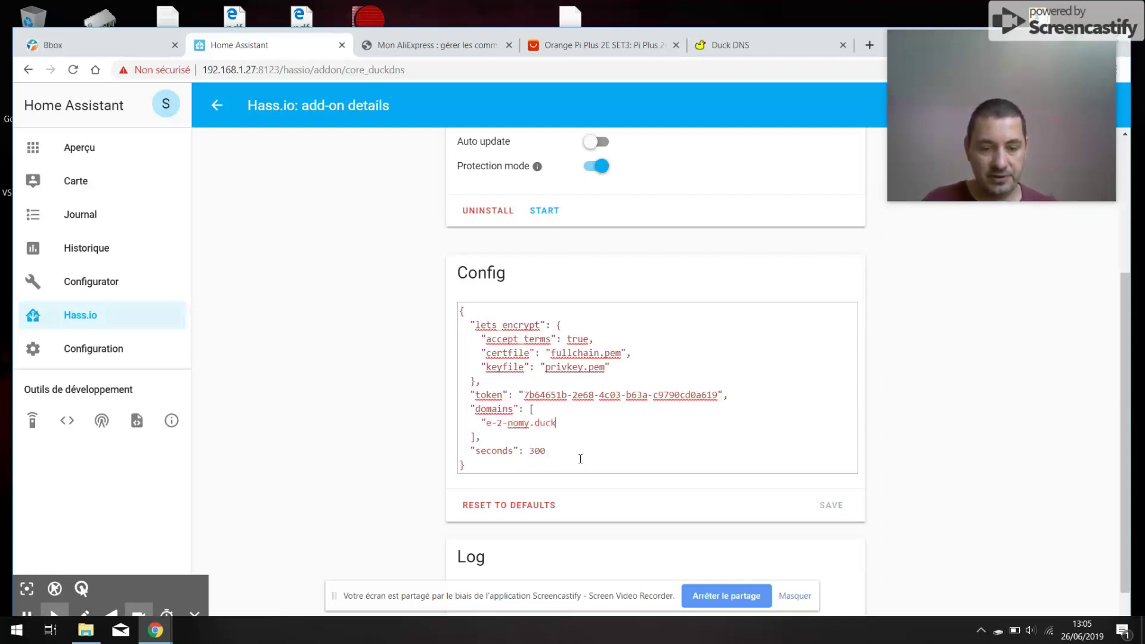
text(dns.org)
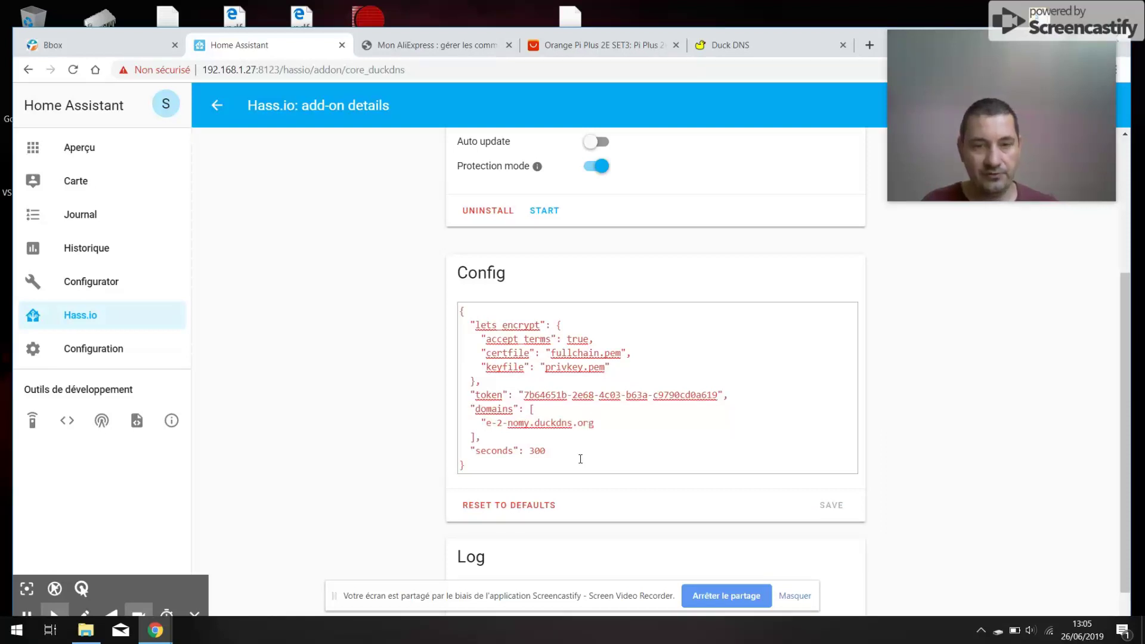
text(")
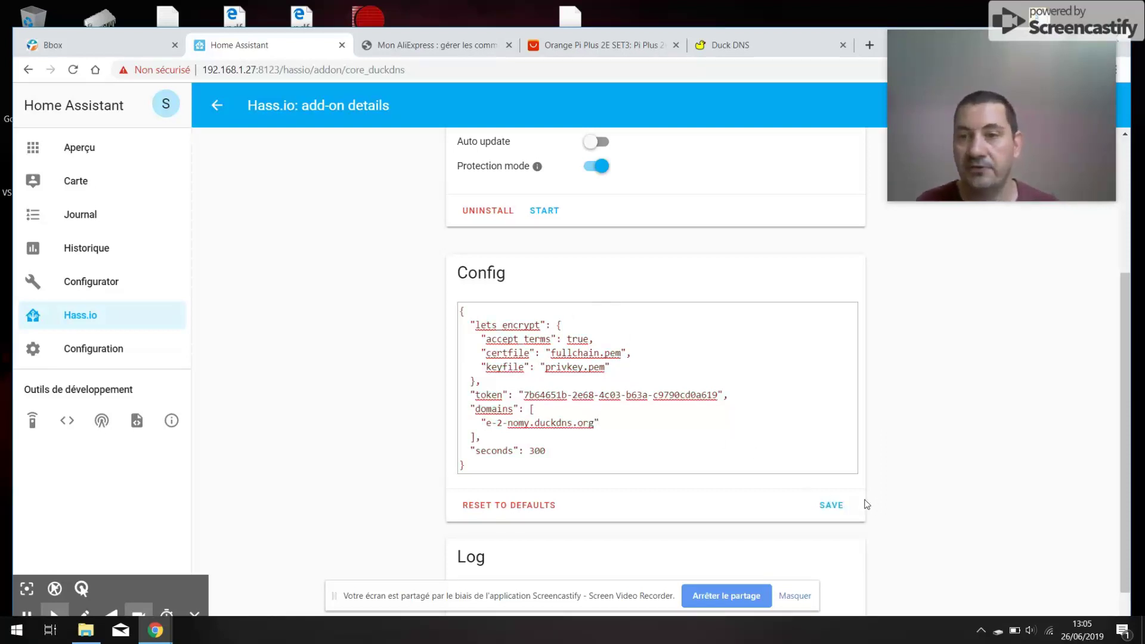
click(838, 512)
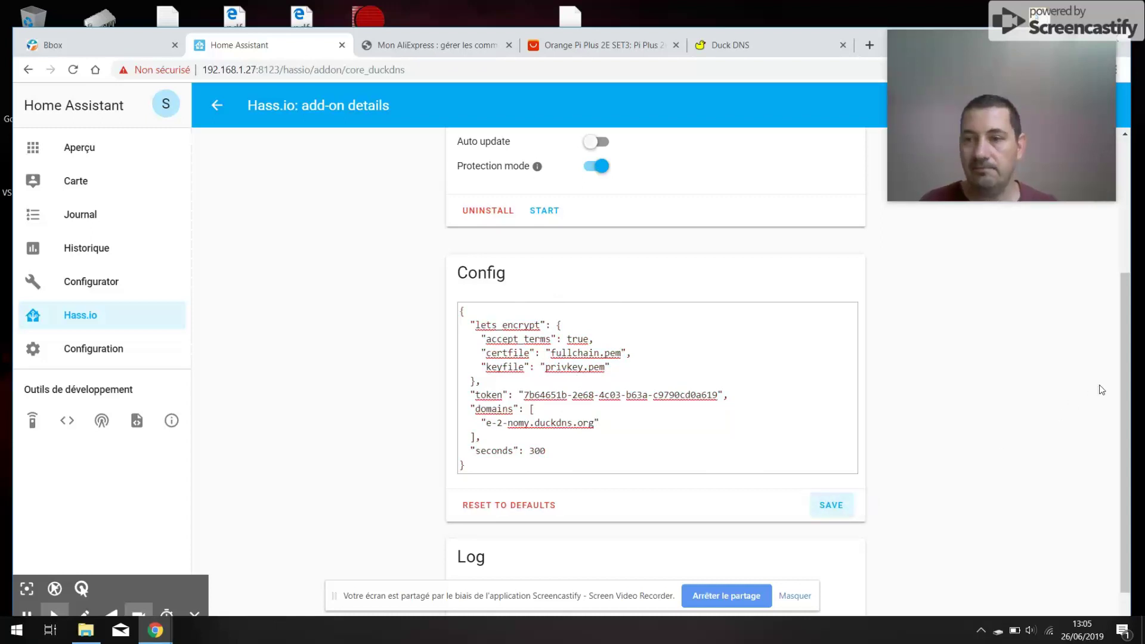
scroll(669, 349, up, 2)
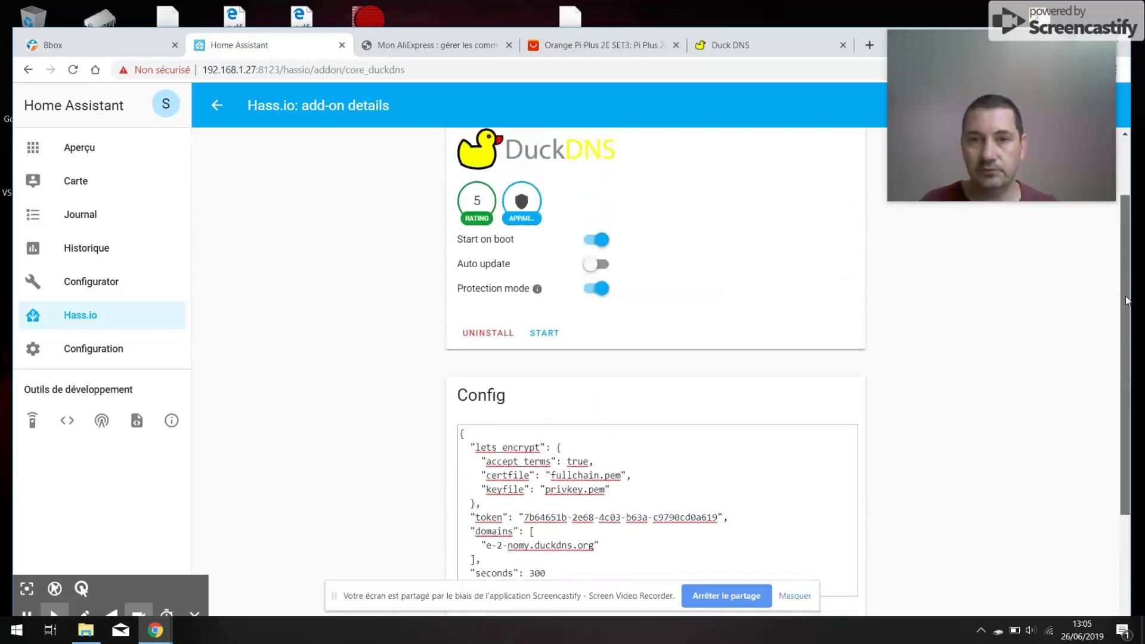
- Start the DuckDNS add-on and refresh its log to confirm it is generating an account key
click(557, 337)
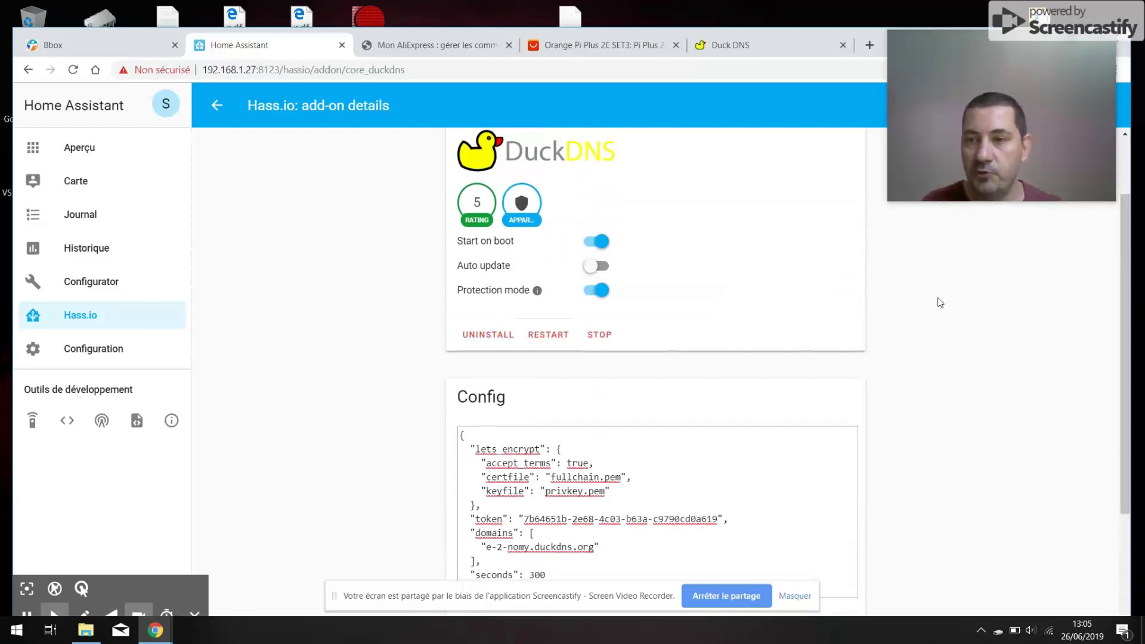
scroll(1117, 494, down, 3)
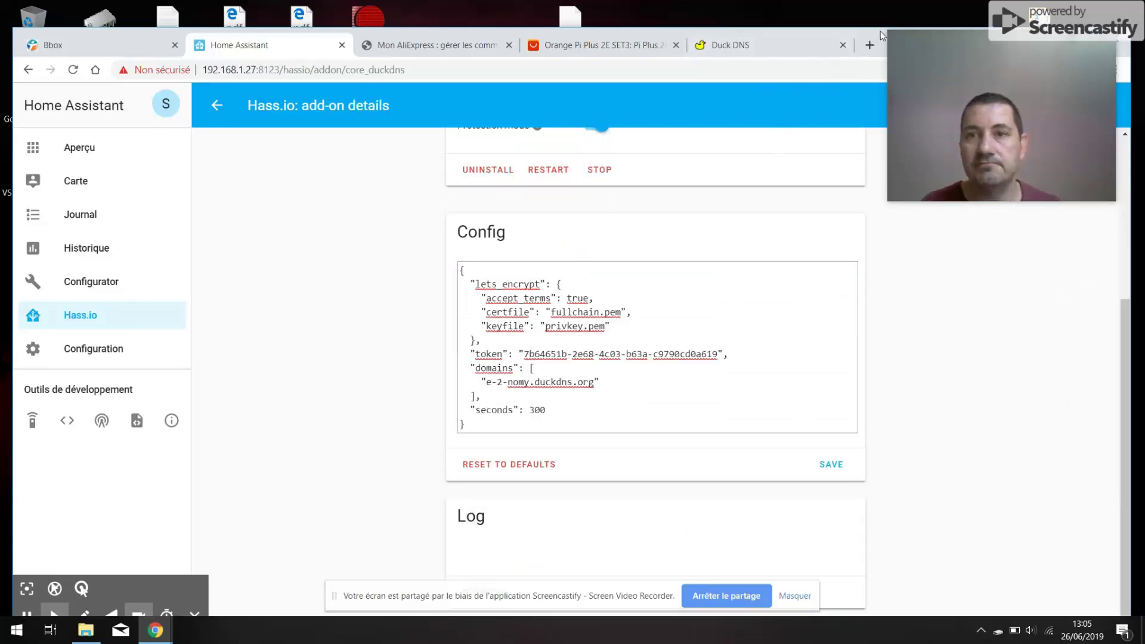
drag(880, 31, 829, 9)
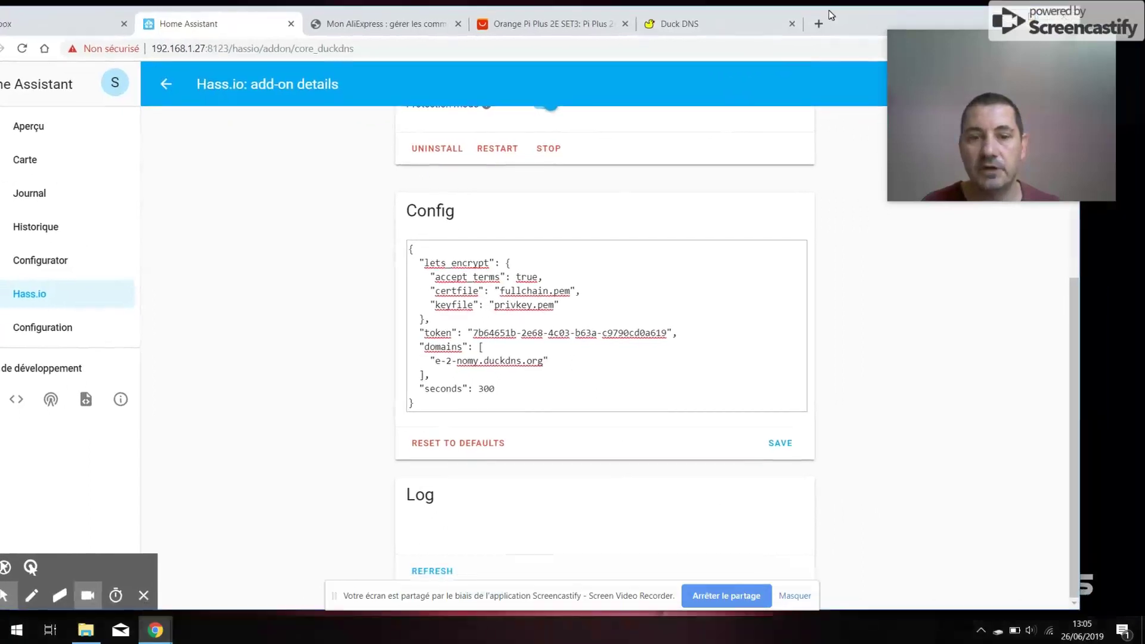
click(430, 575)
drag(1067, 432, 1068, 535)
click(754, 543)
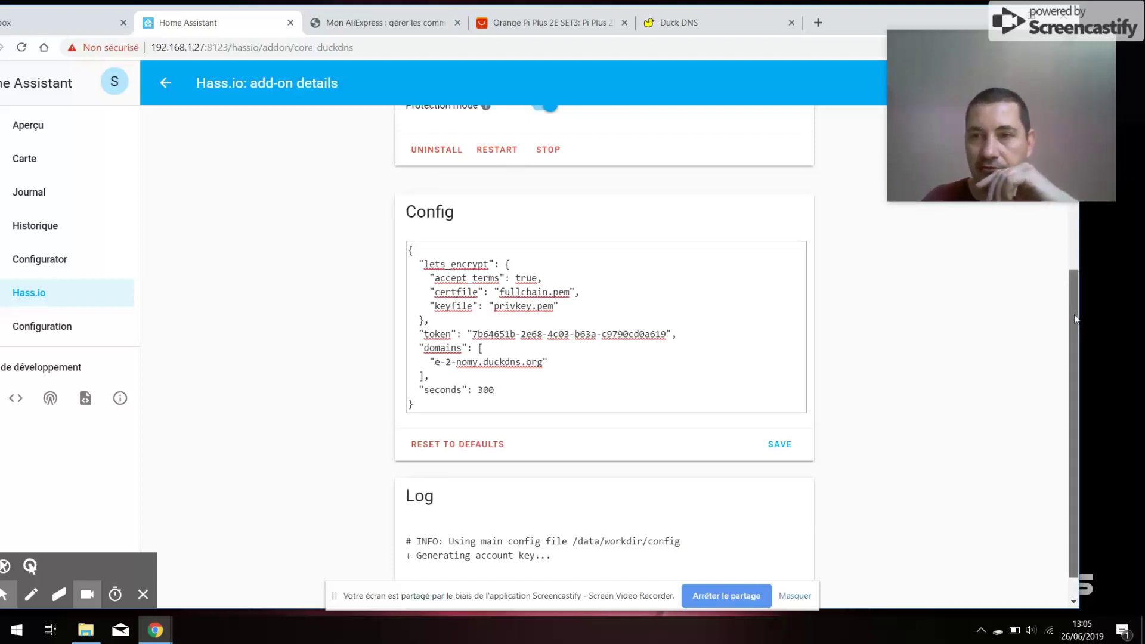
scroll(1071, 251, up, 3)
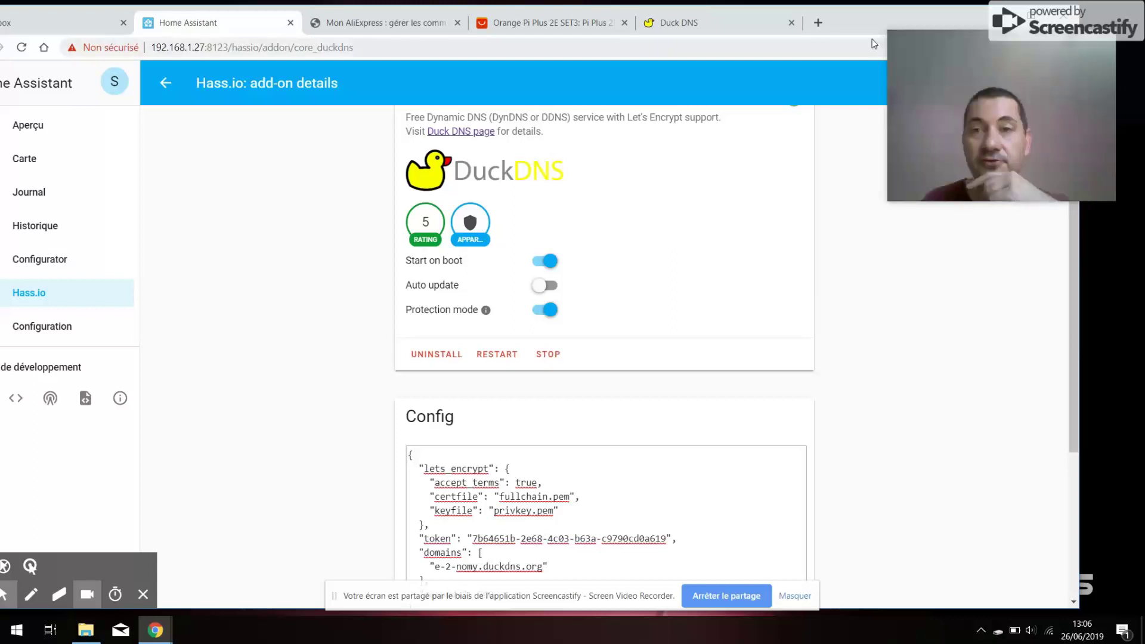
drag(858, 27, 899, 31)
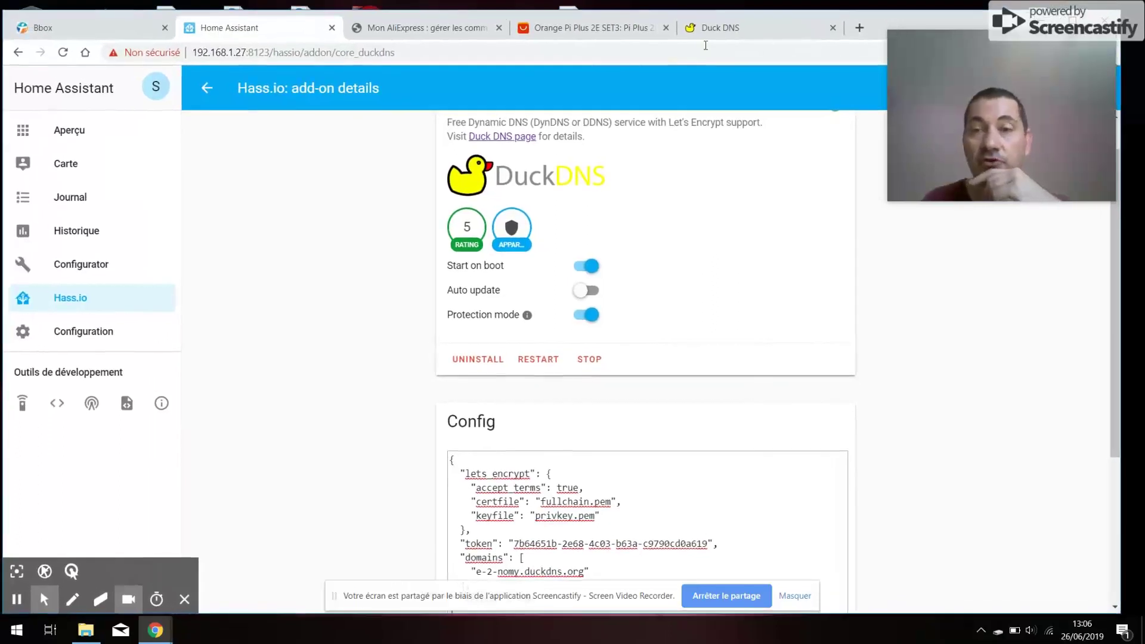
- Log in to the Bbox router configuration and view the NAT/PAT rules forwarding to hassio
click(109, 27)
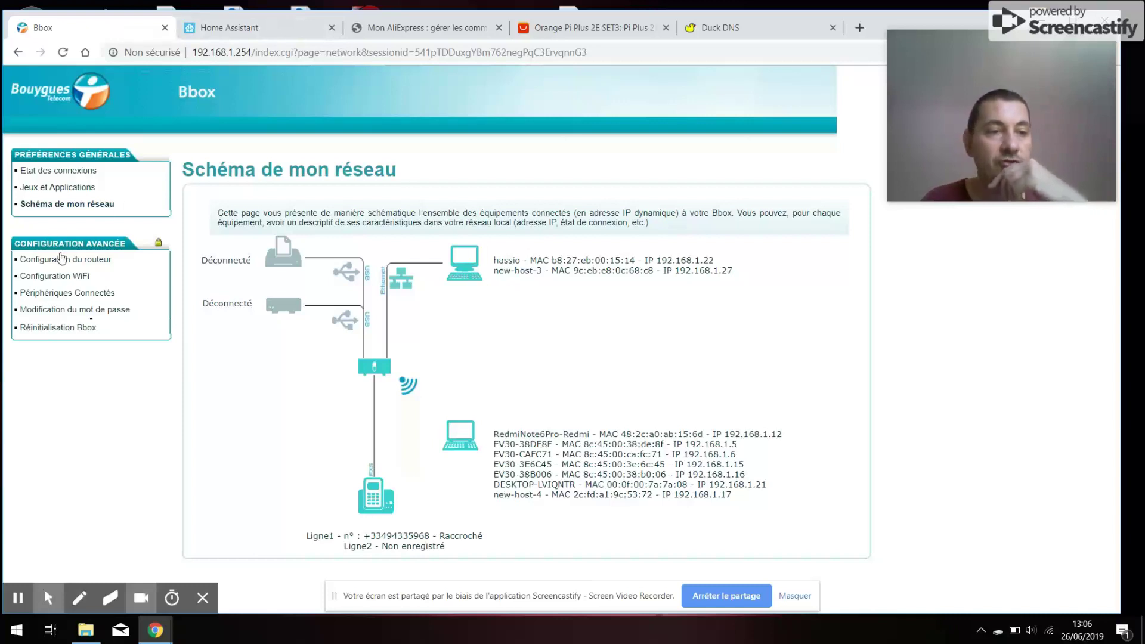
click(52, 261)
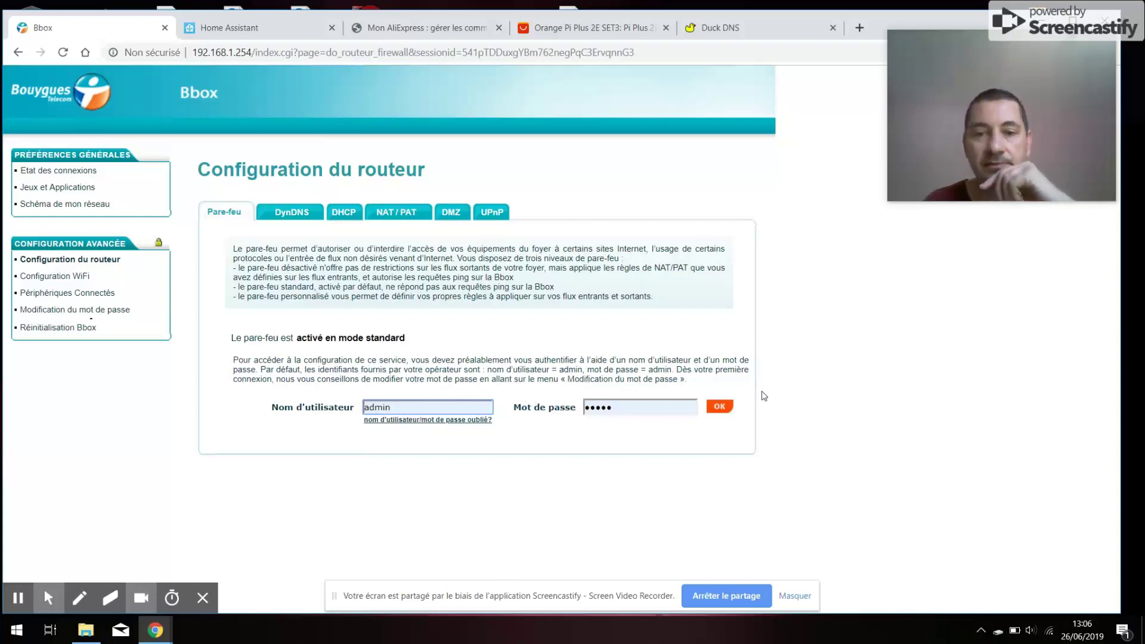
click(720, 407)
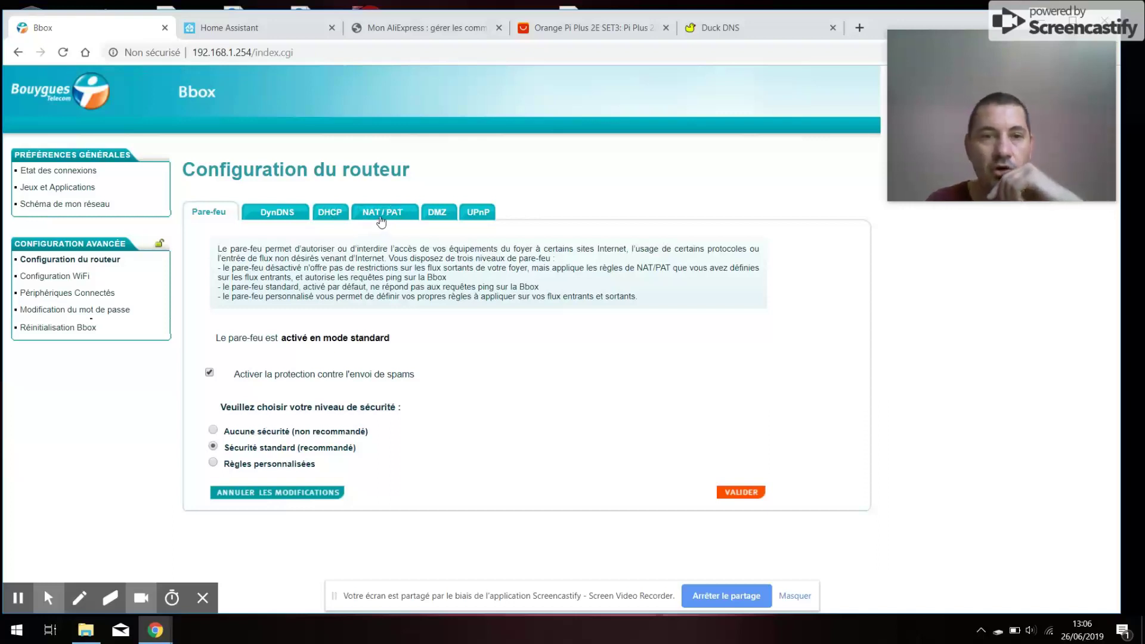
click(380, 220)
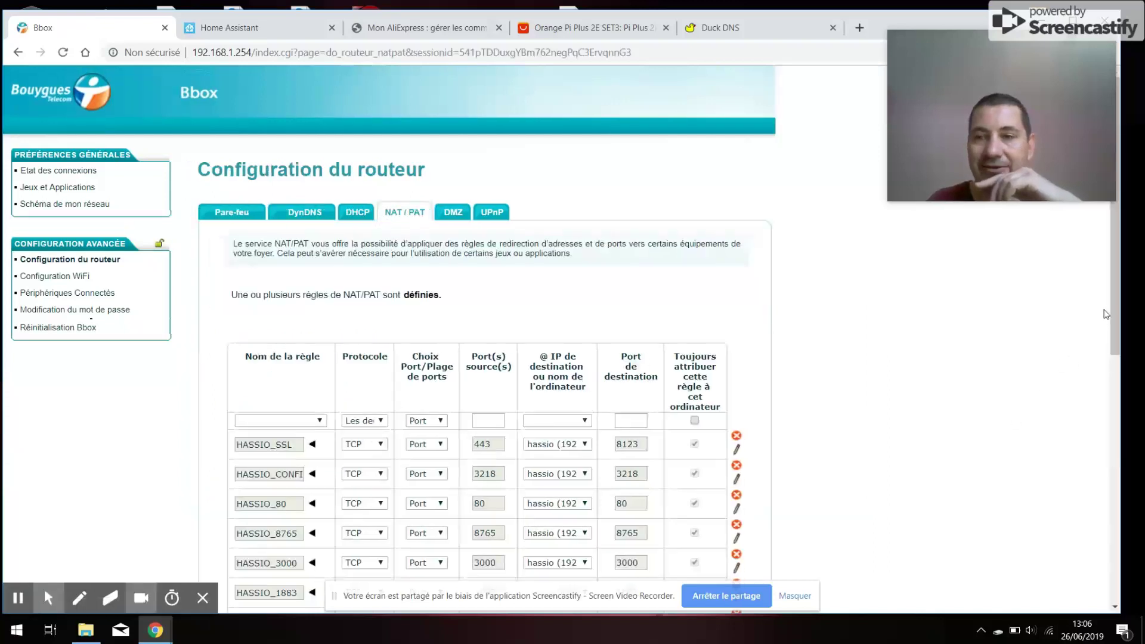
drag(1113, 301, 1095, 579)
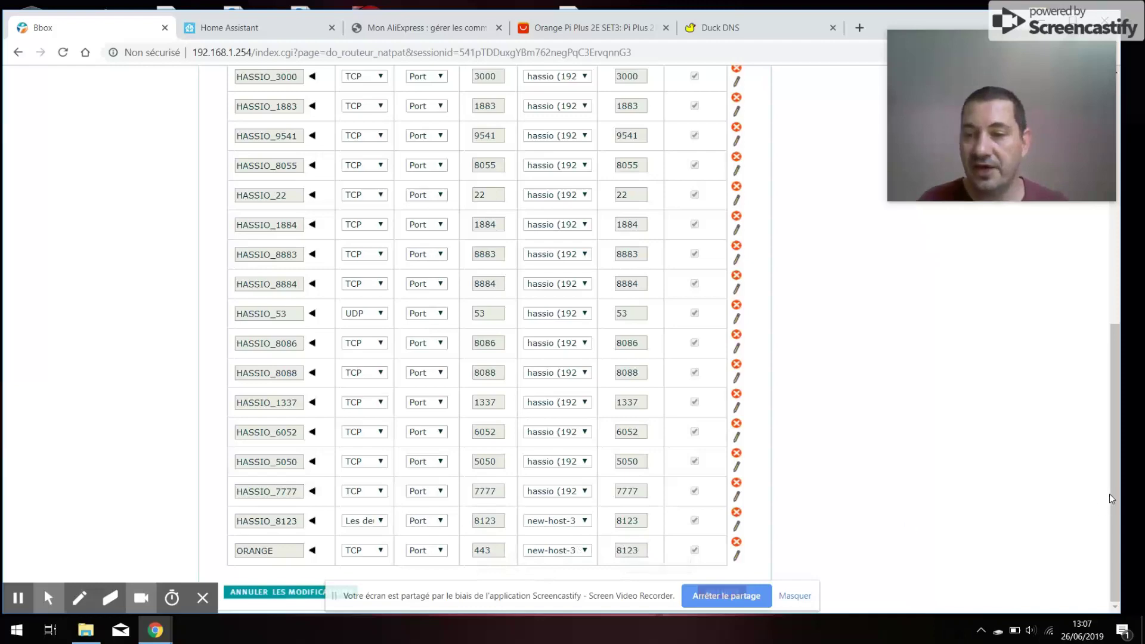
scroll(1111, 528, up, 7)
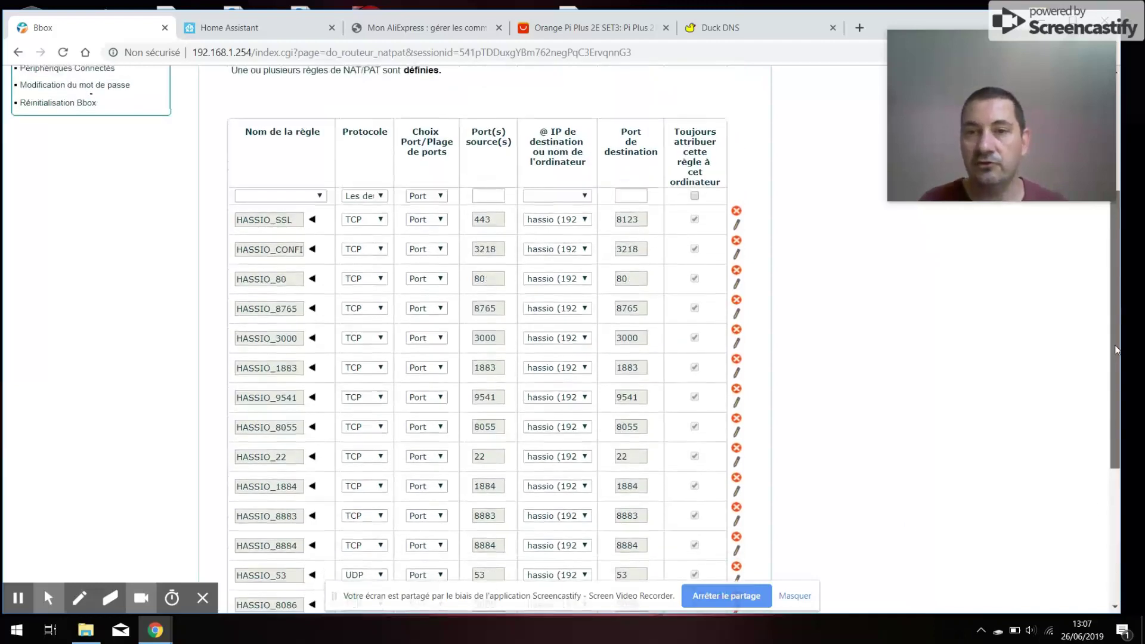
drag(1123, 370, 1110, 538)
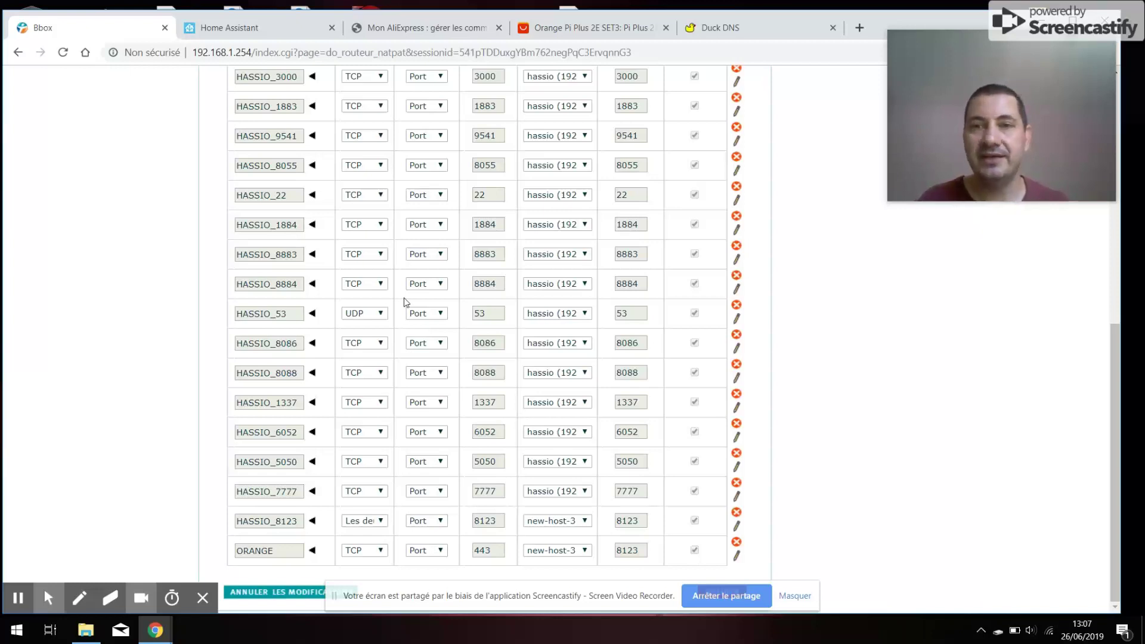
- Return to the Home Assistant tab and open the Configurator from the sidebar
click(288, 25)
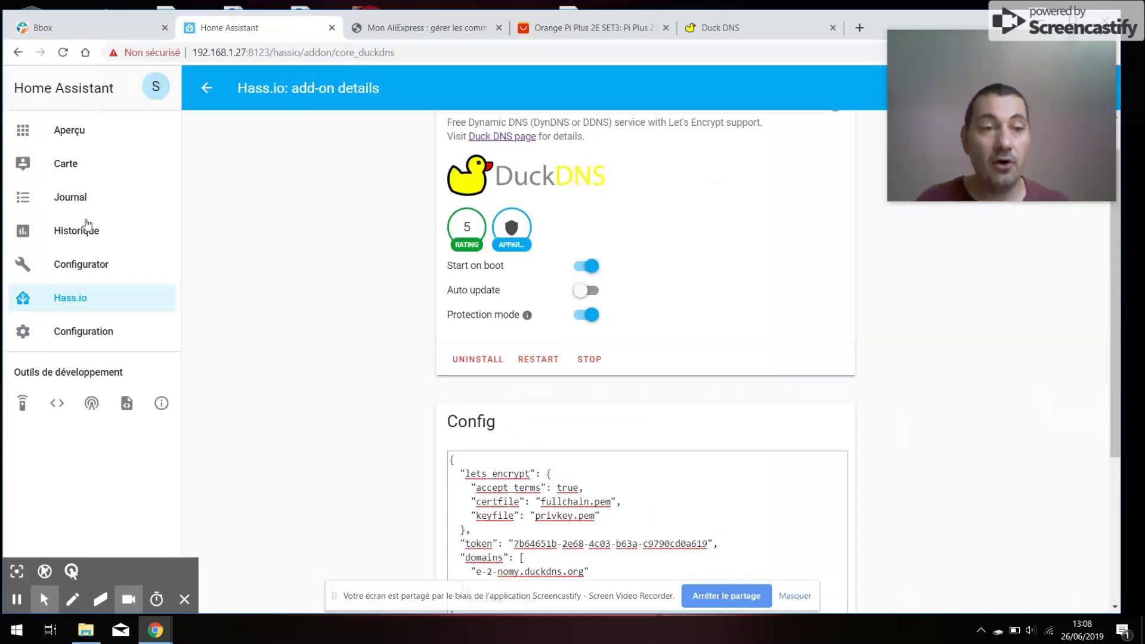
click(65, 269)
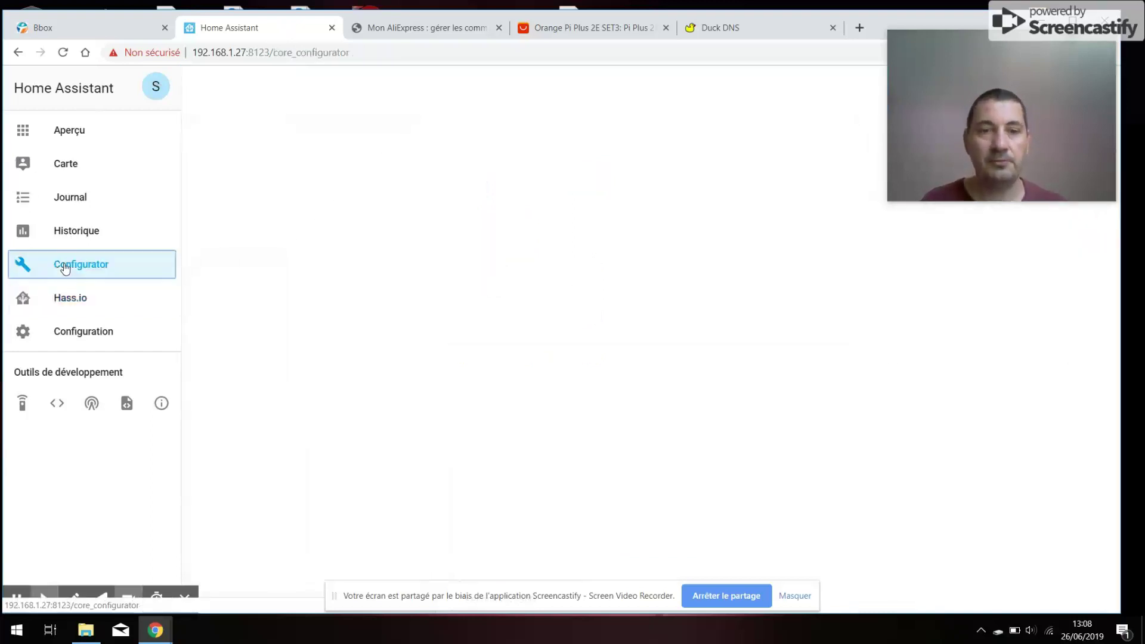
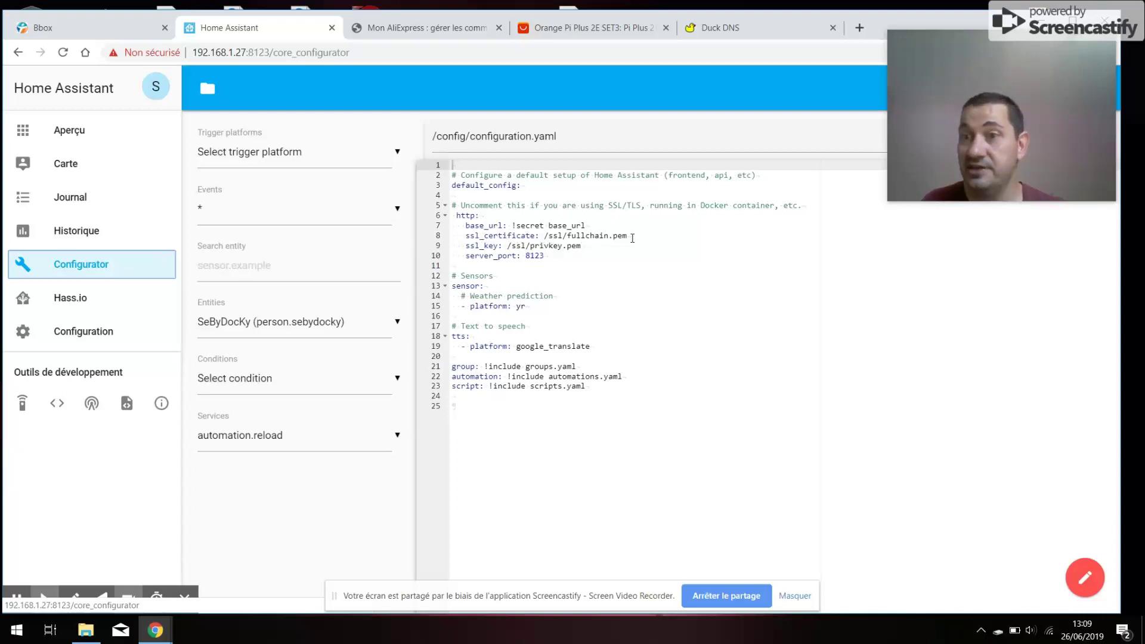
- Bring the \\192.168.1.27\ssl folder with fullchain.pem and privkey.pem to the front
click(91, 639)
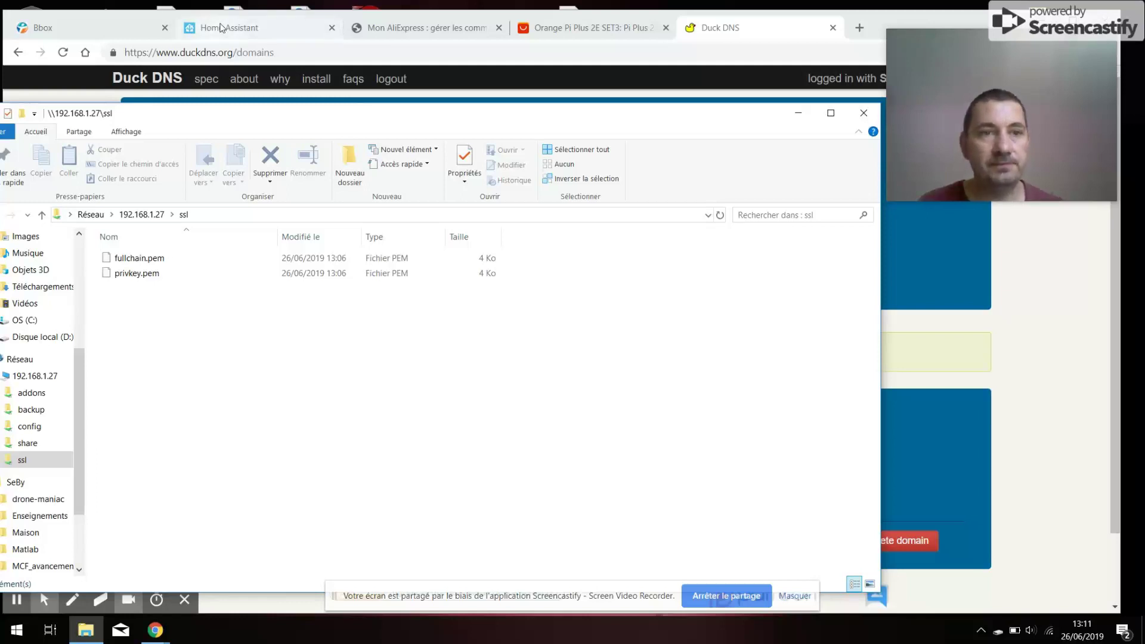
- Switch back to the Home Assistant configurator showing configuration.yaml
click(221, 27)
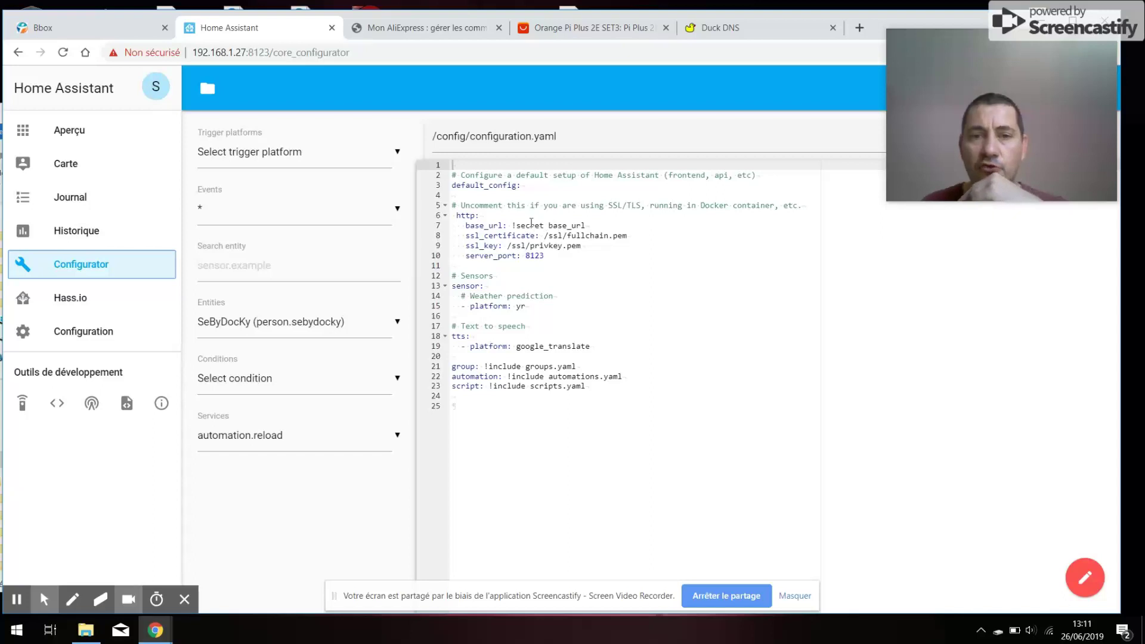
click(511, 225)
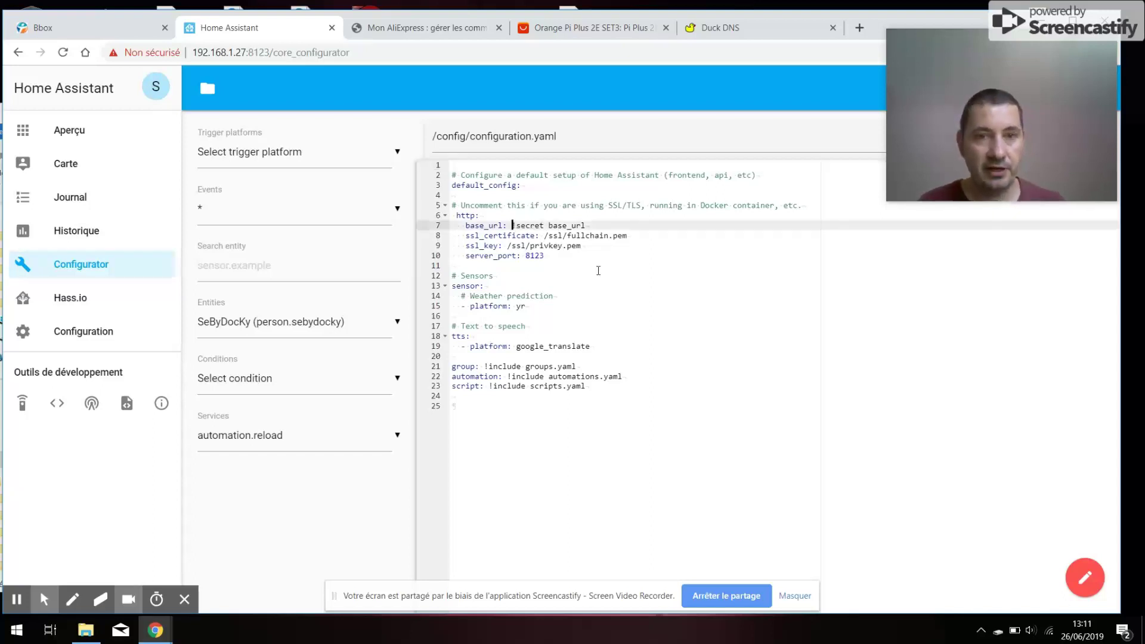
text("e)
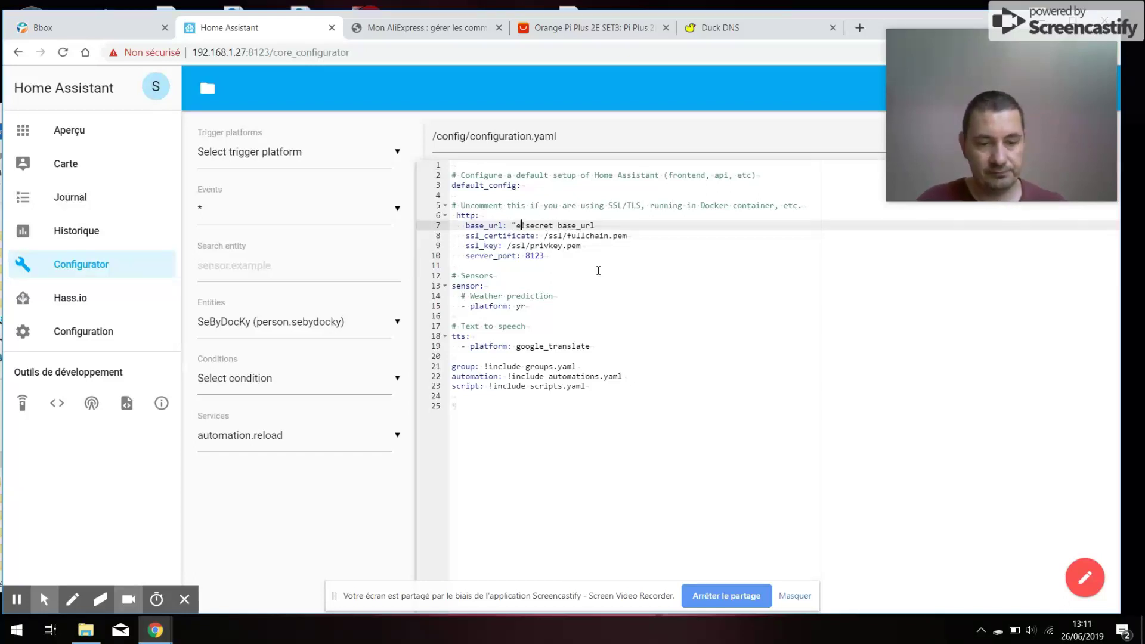
text(-2-nomy)
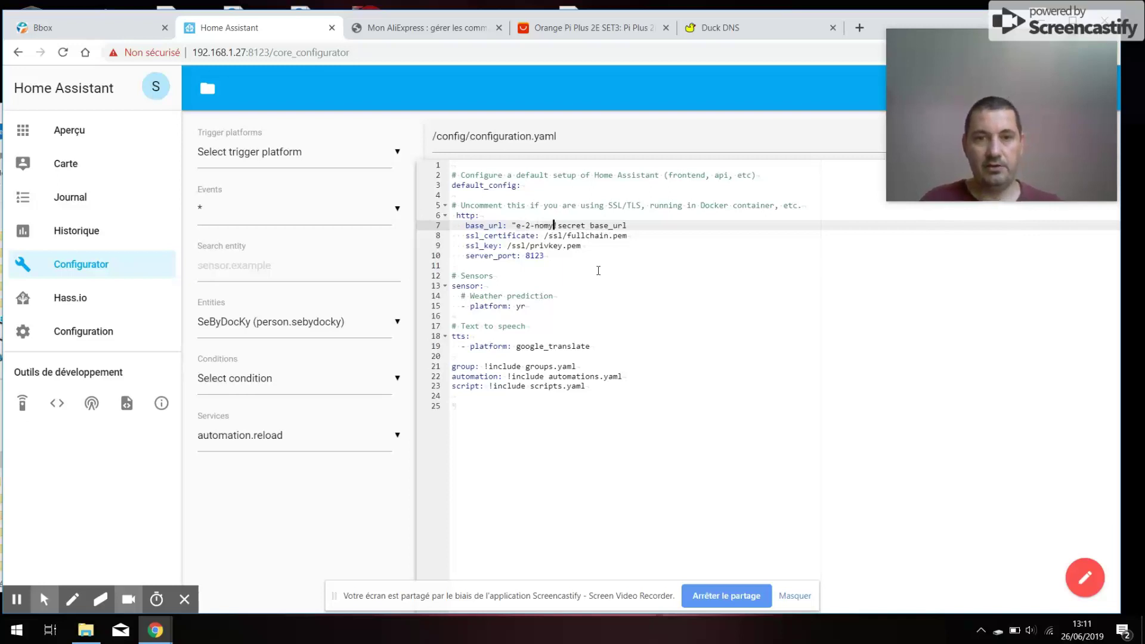
text(.)
text(duckdns.or)
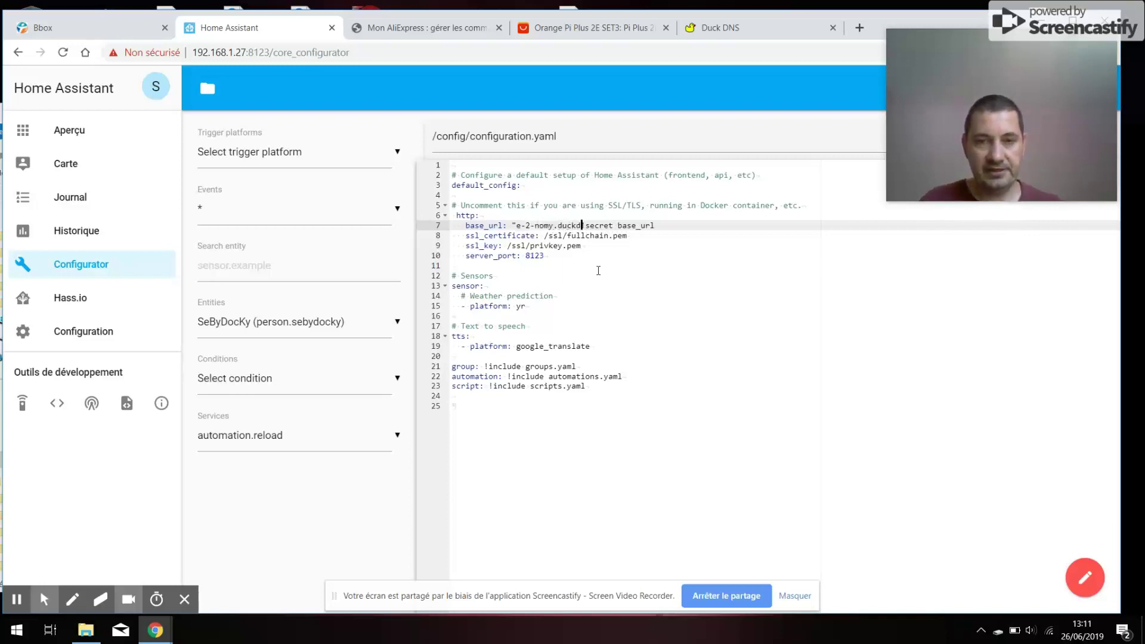
text(g")
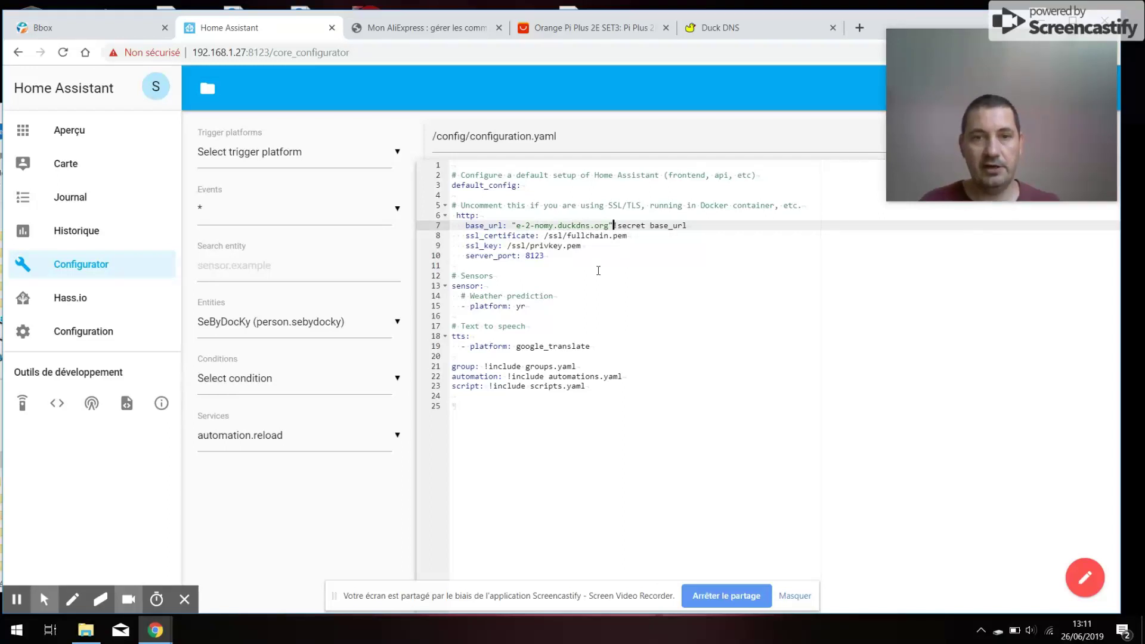
key(shift+Right)
key(shift+Right)
key(shift+Right)
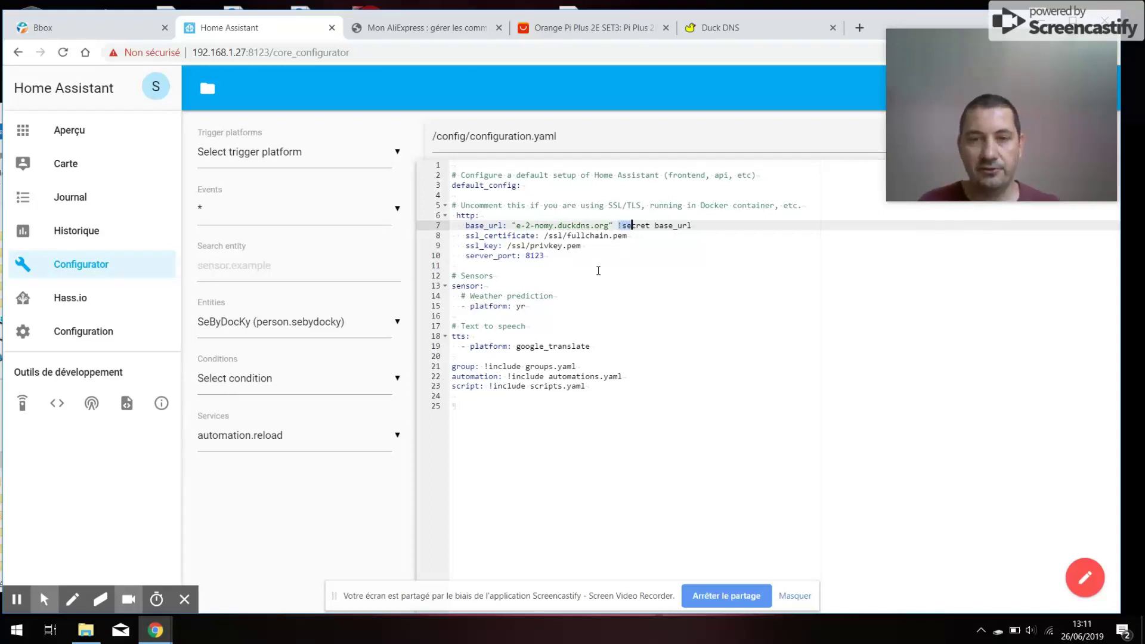
key(shift+Right)
key(shift+Right)
key(shift+Right)
key(shift+Right)
key(shift+Right)
key(shift+Right)
key(shift+Right)
key(shift+Right)
key(shift+Right)
key(shift+Right)
key(shift+Right)
key(shift+Right)
key(shift+Right)
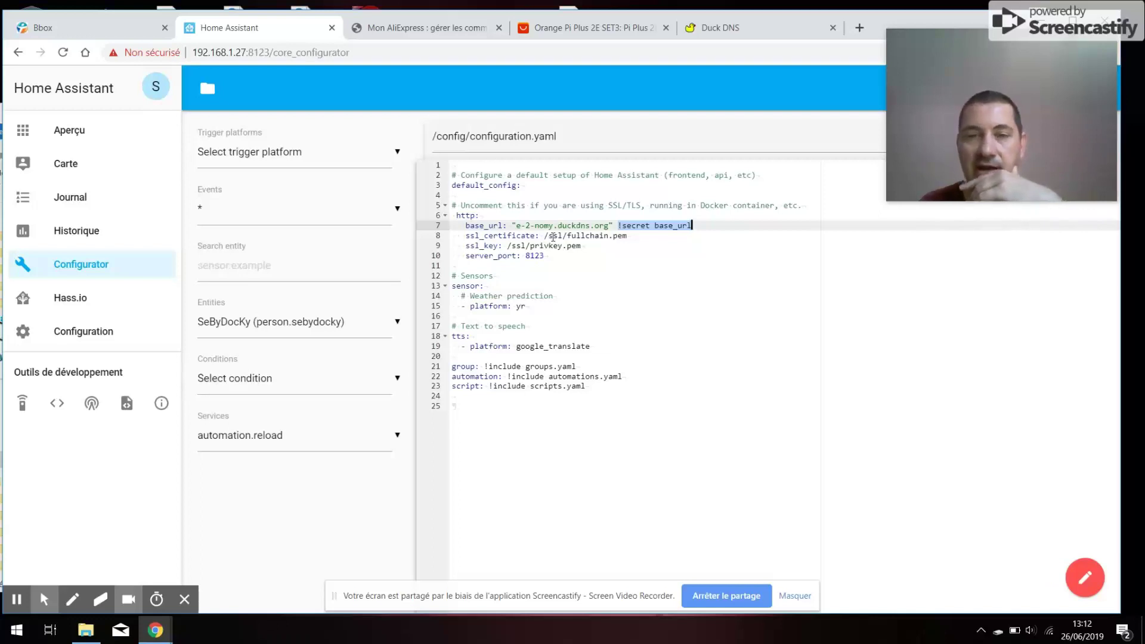
click(616, 227)
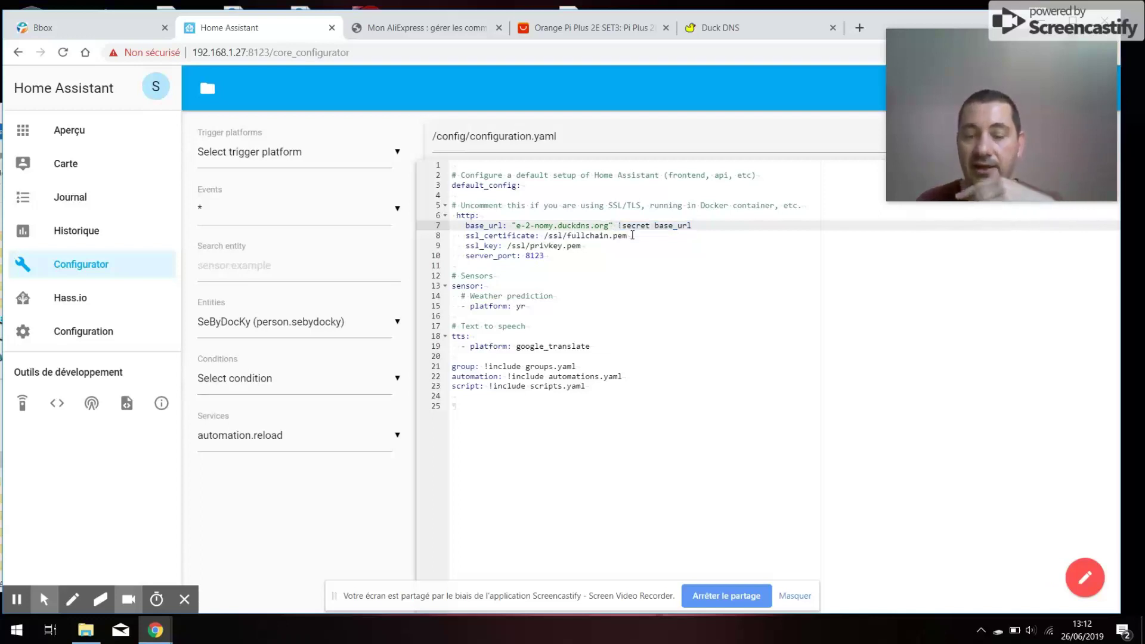
key(Right)
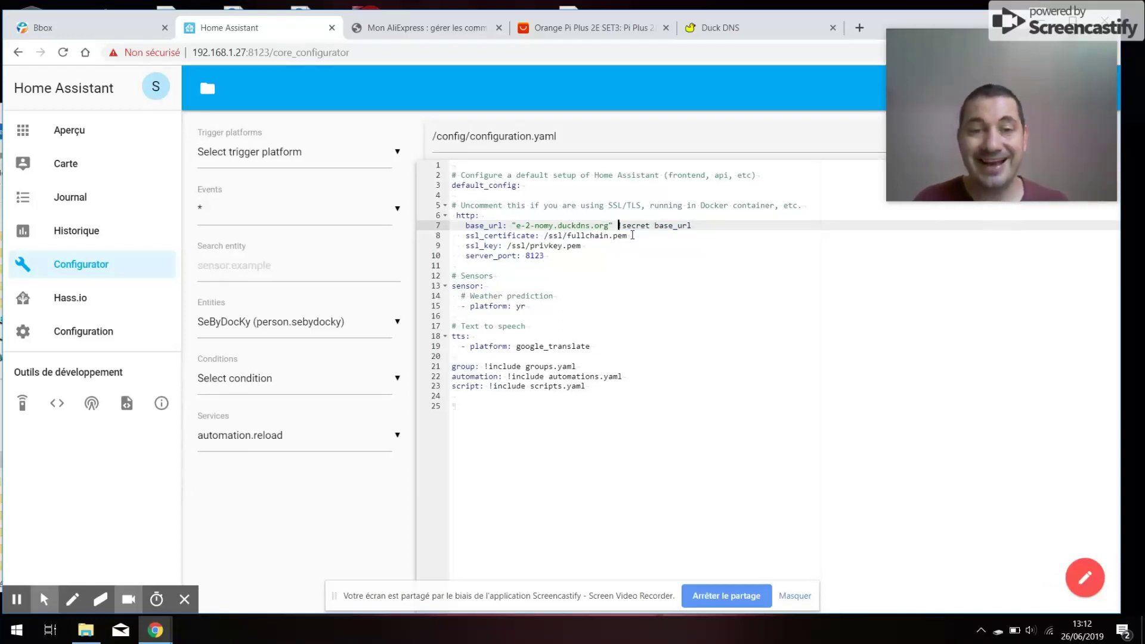
key(BackSpace)
key(BackSpace)
key(BackSpace)
key(BackSpace)
key(BackSpace)
key(BackSpace)
key(BackSpace)
key(BackSpace)
key(BackSpace)
key(BackSpace)
key(BackSpace)
key(BackSpace)
key(BackSpace)
key(BackSpace)
key(BackSpace)
key(BackSpace)
key(BackSpace)
key(BackSpace)
key(BackSpace)
key(BackSpace)
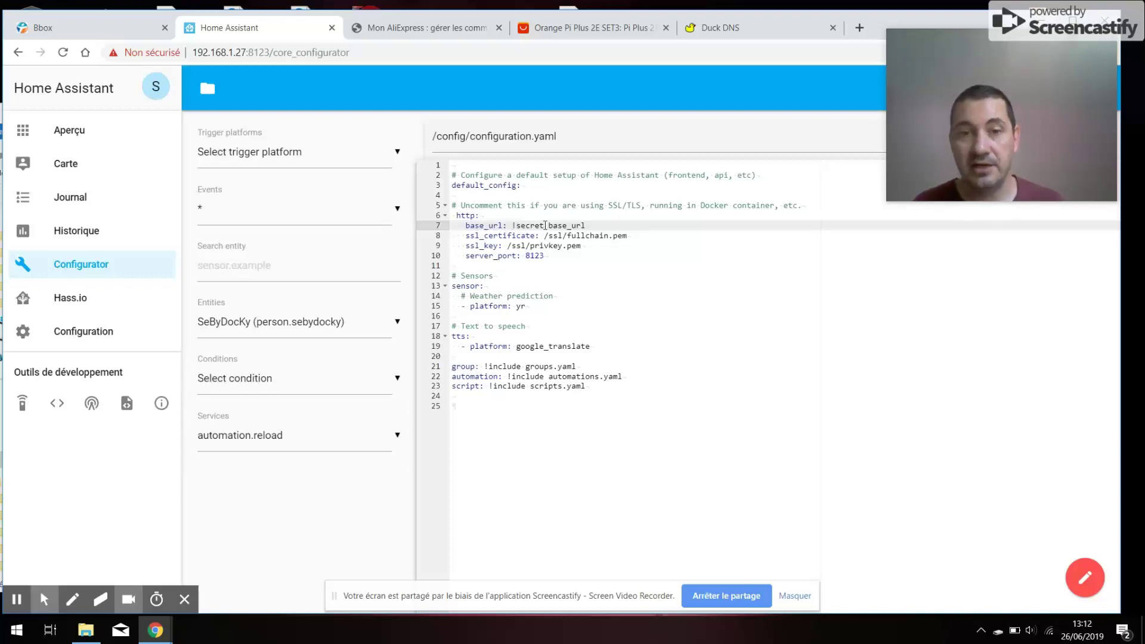
drag(547, 225, 590, 226)
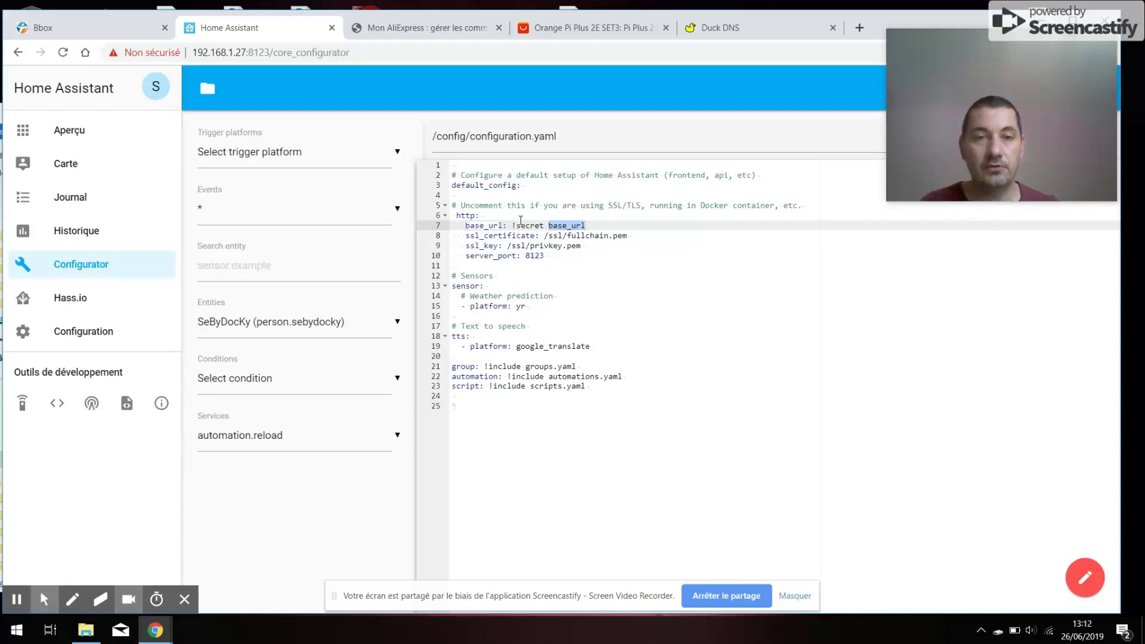
- Save configuration.yaml in the Configurator before switching to secrets.yaml
click(208, 88)
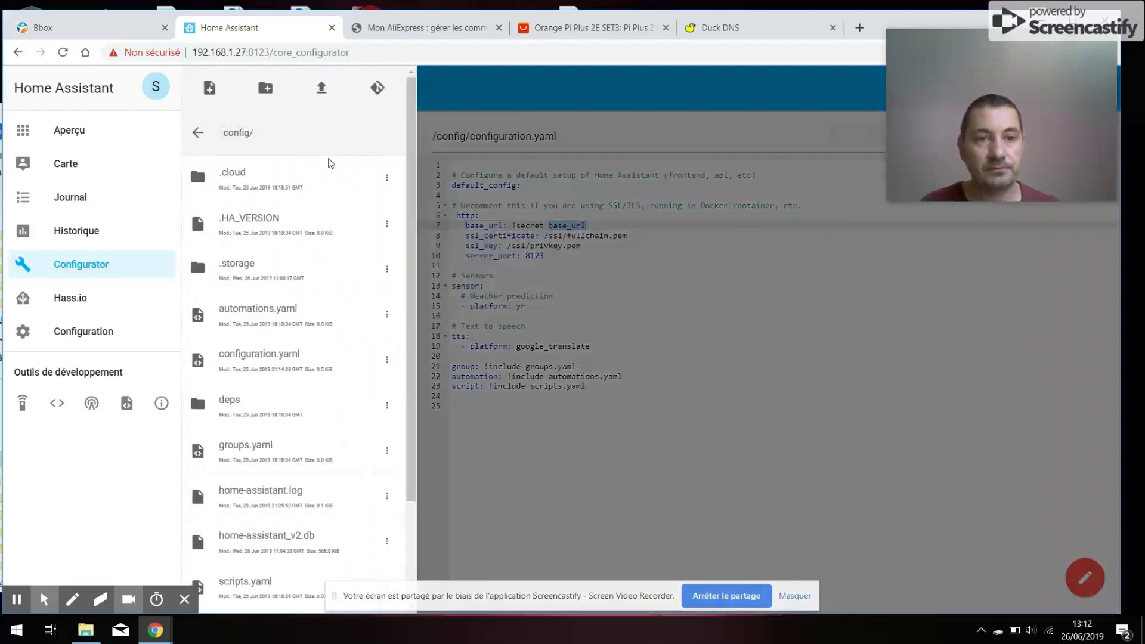
scroll(322, 417, down, 3)
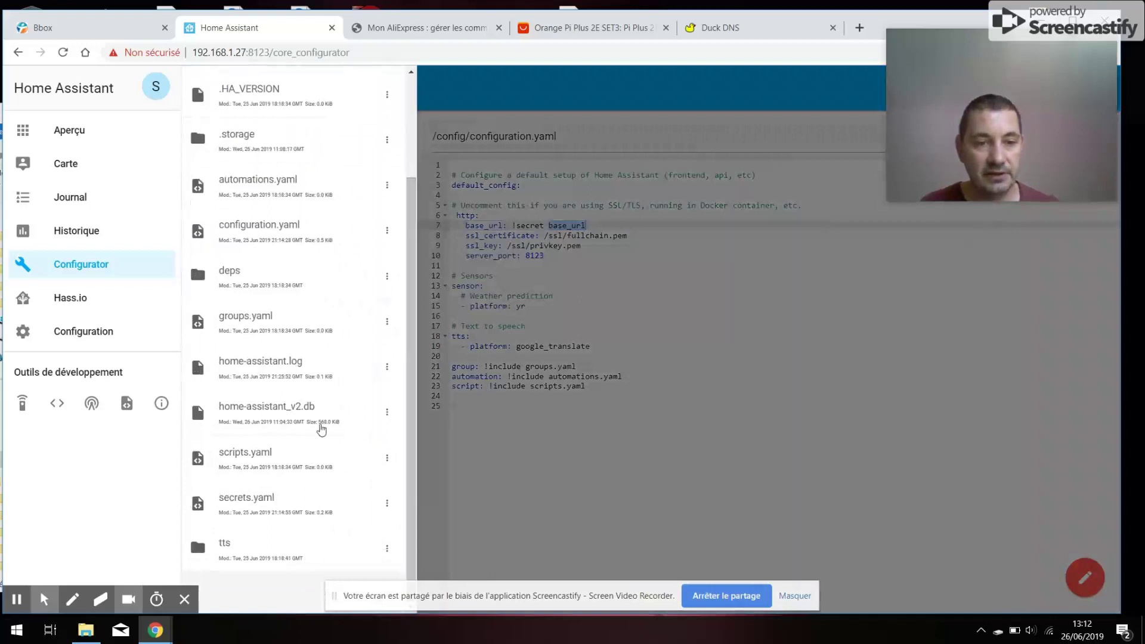
click(280, 501)
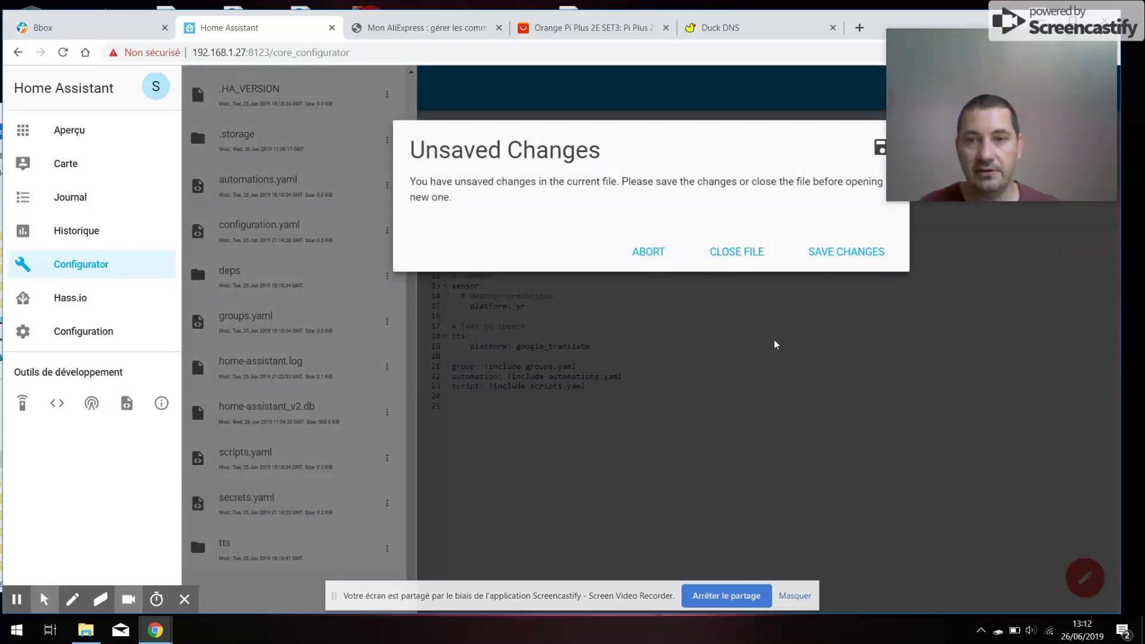
click(845, 261)
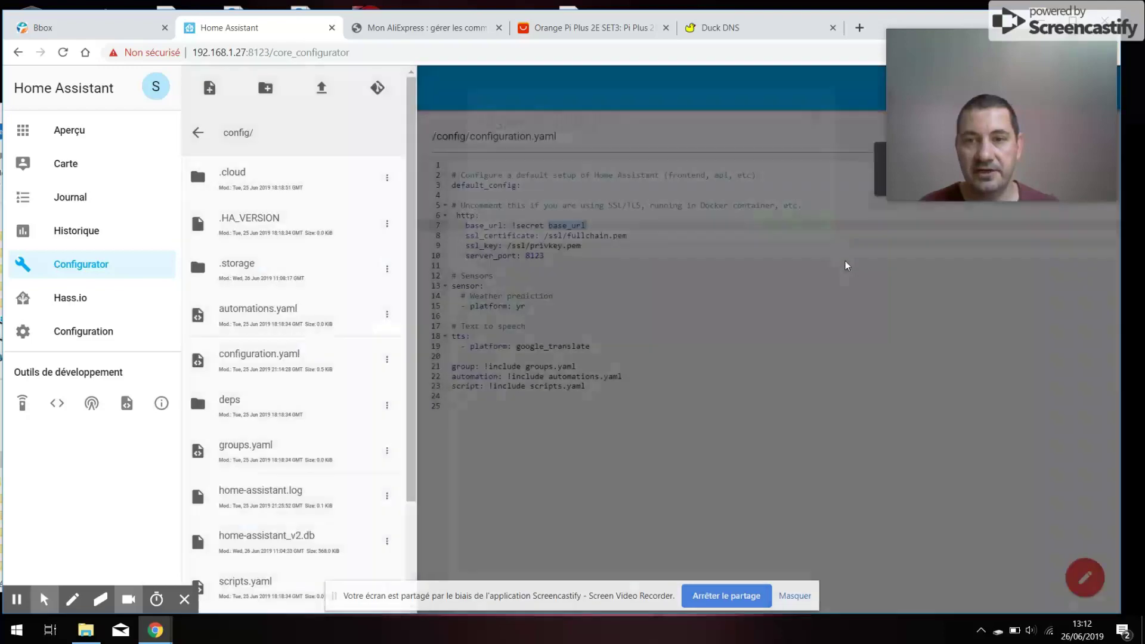
click(765, 296)
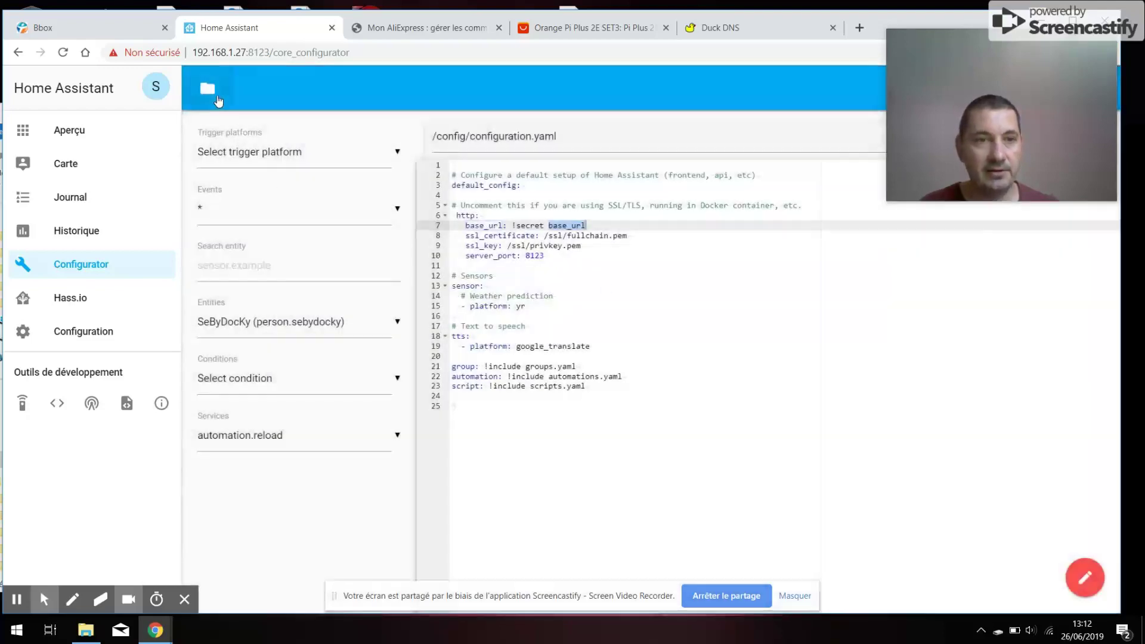
- Open secrets.yaml to check the base_url secret, then reopen configuration.yaml
click(204, 88)
scroll(412, 141, down, 2)
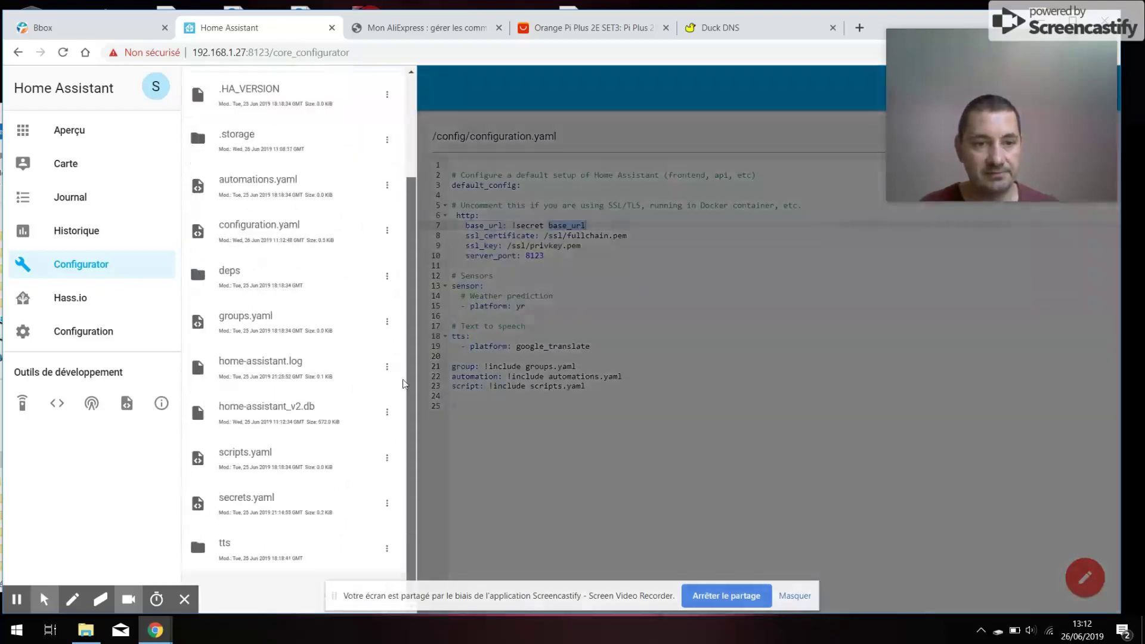
right_click(291, 501)
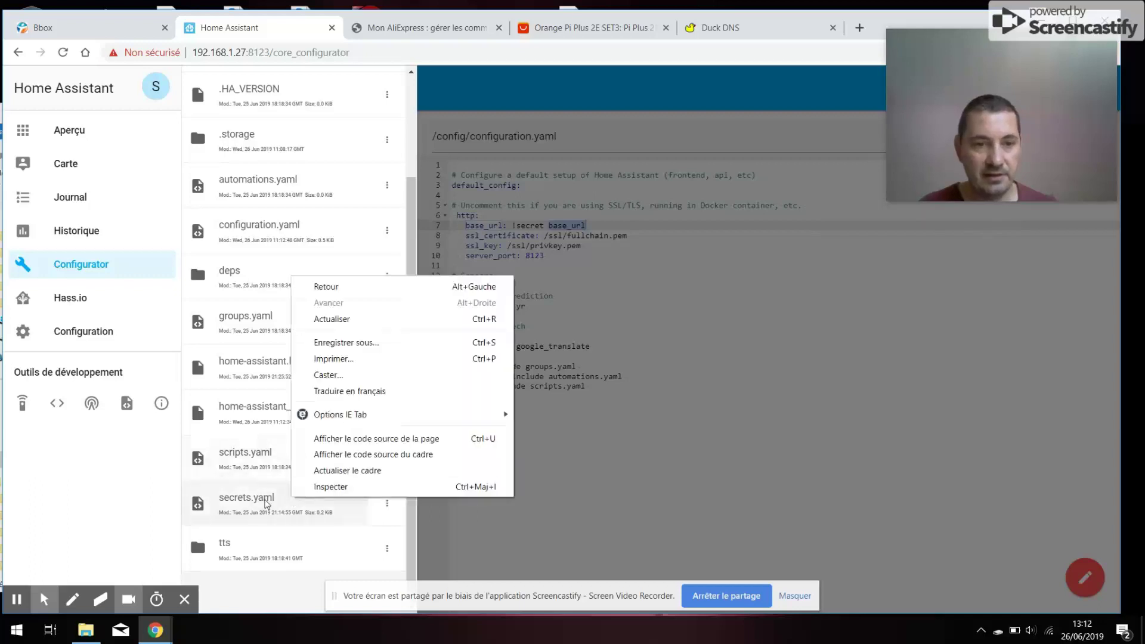
click(263, 502)
click(710, 297)
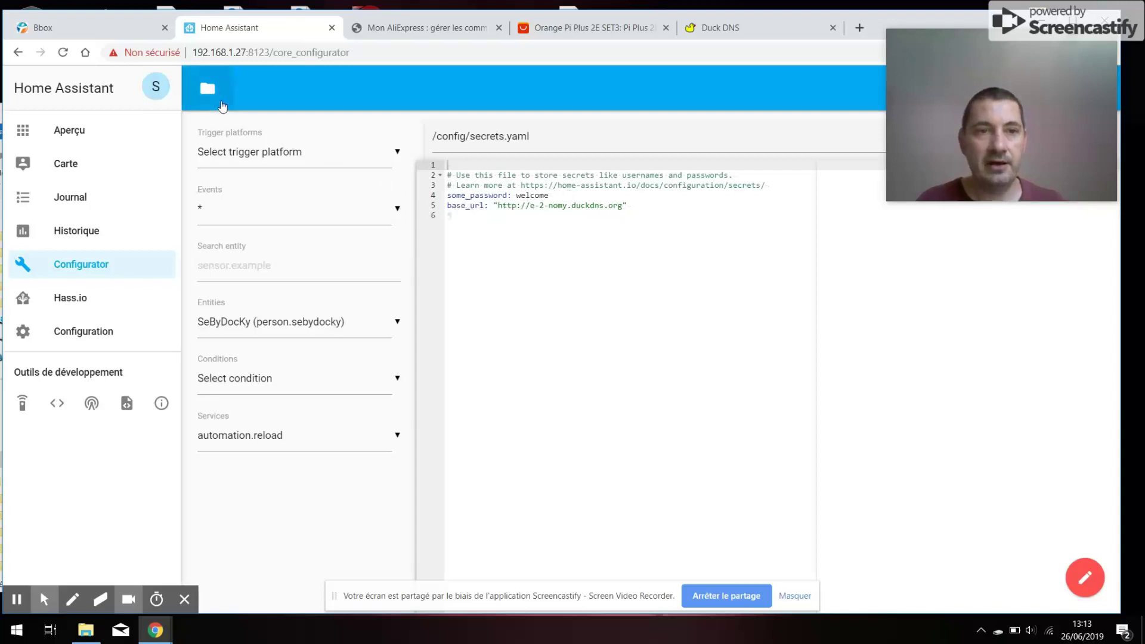
click(216, 103)
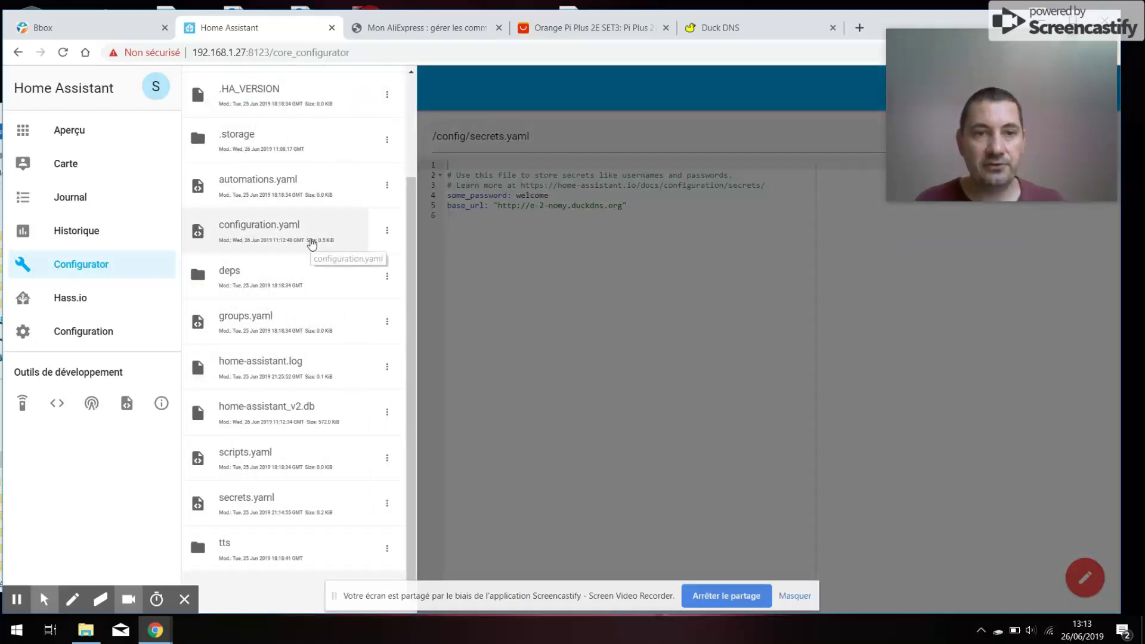
click(337, 241)
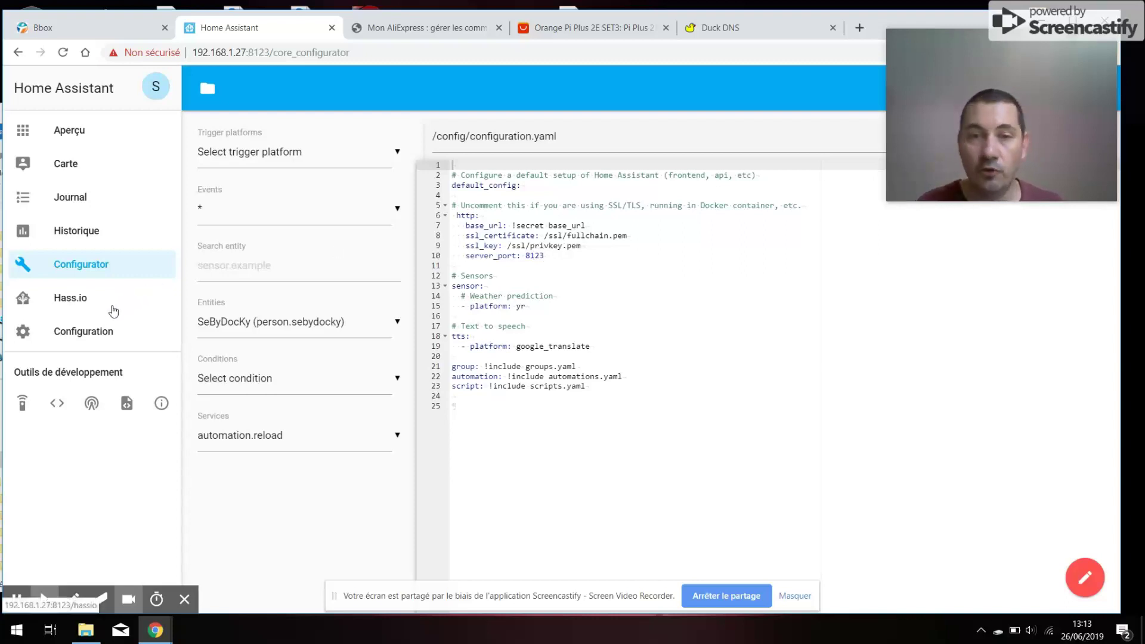
- Run the configuration check under Configuration > Général, confirming "Configuration valide !"
click(78, 332)
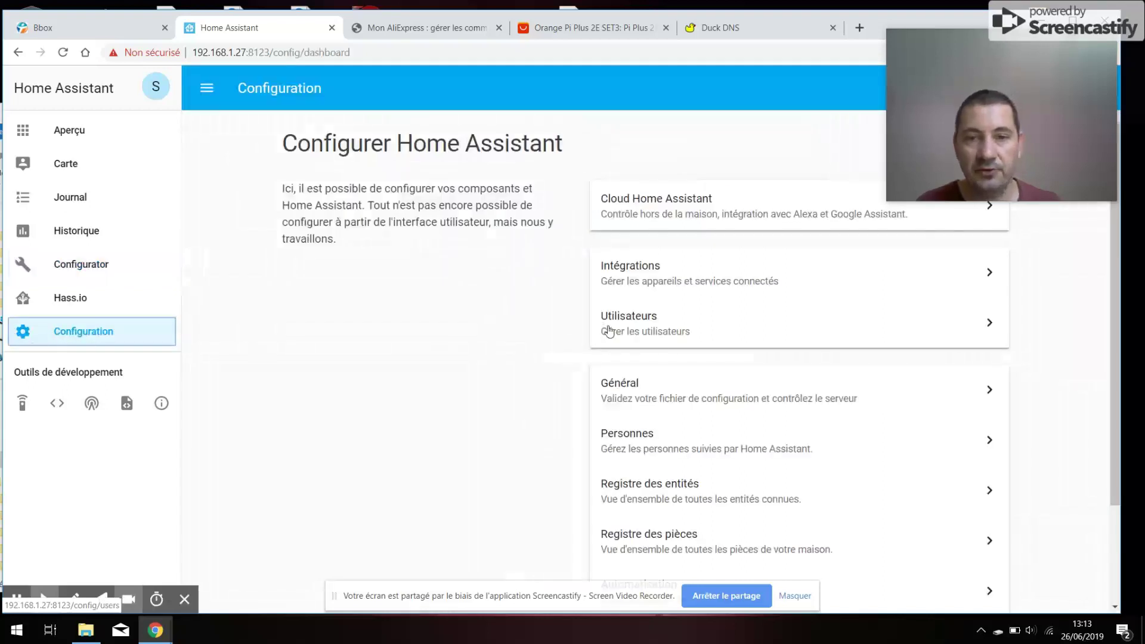
click(677, 405)
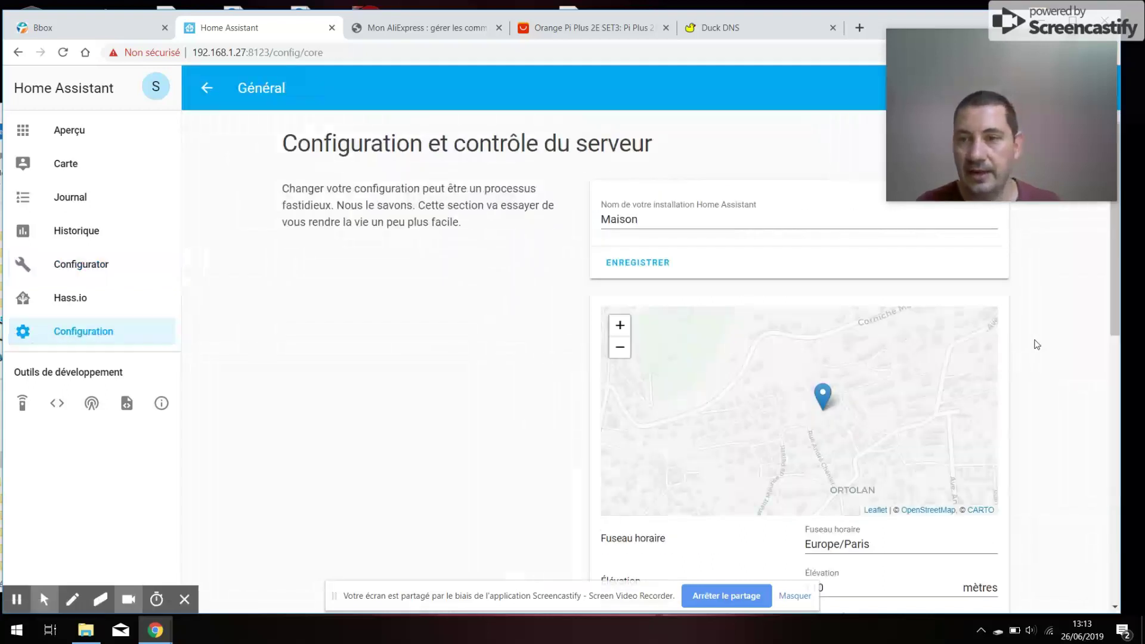
right_click(1112, 269)
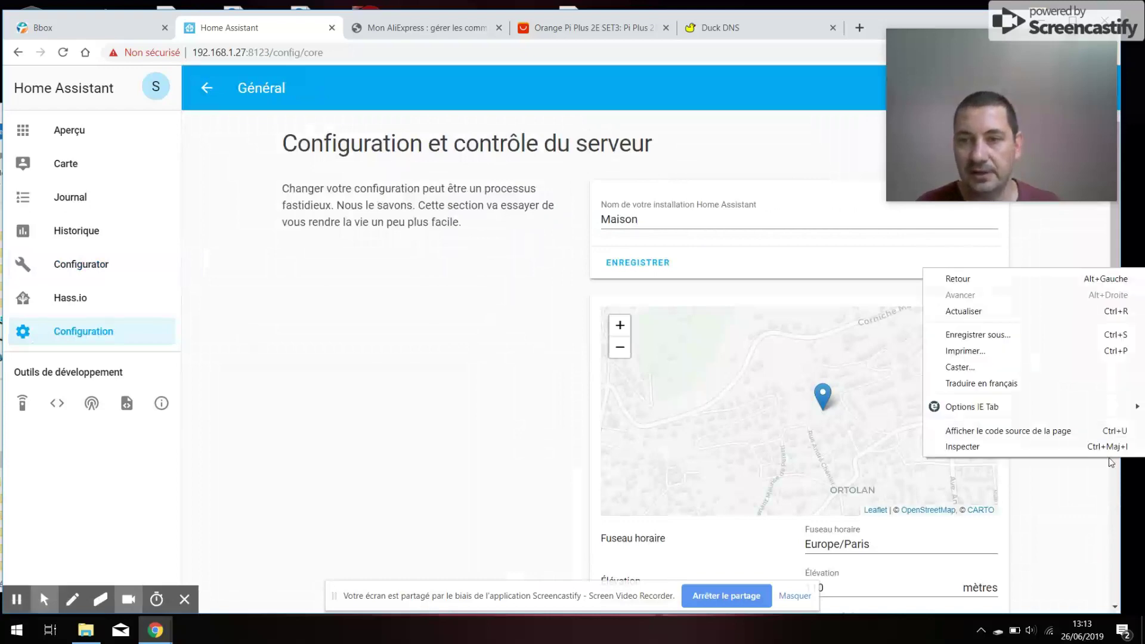
click(1117, 265)
scroll(1116, 345, down, 7)
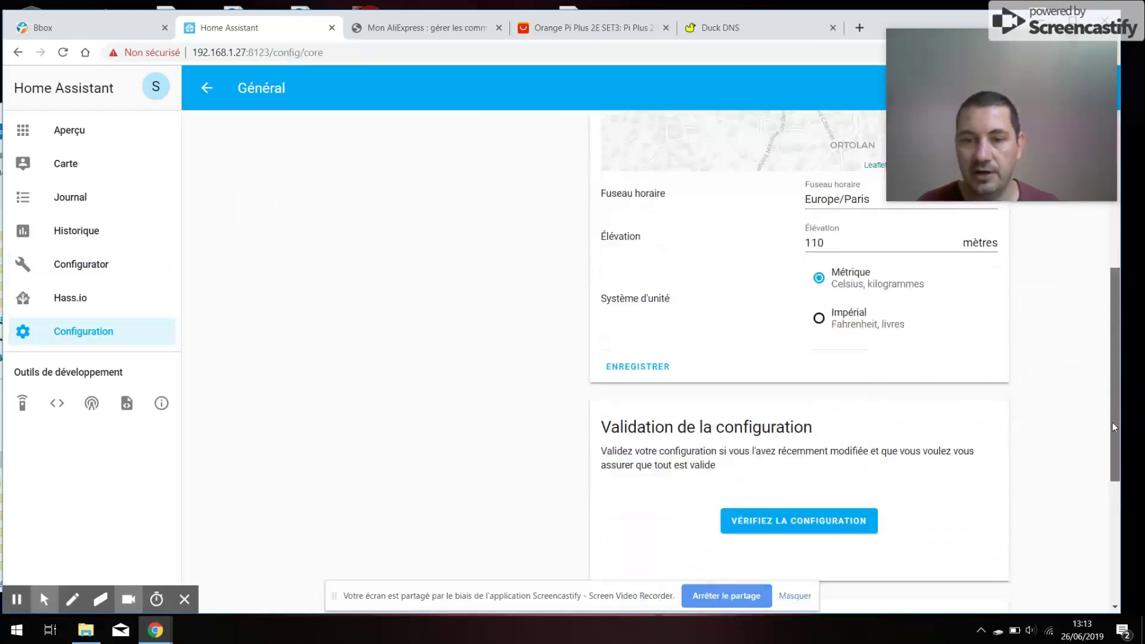
click(845, 447)
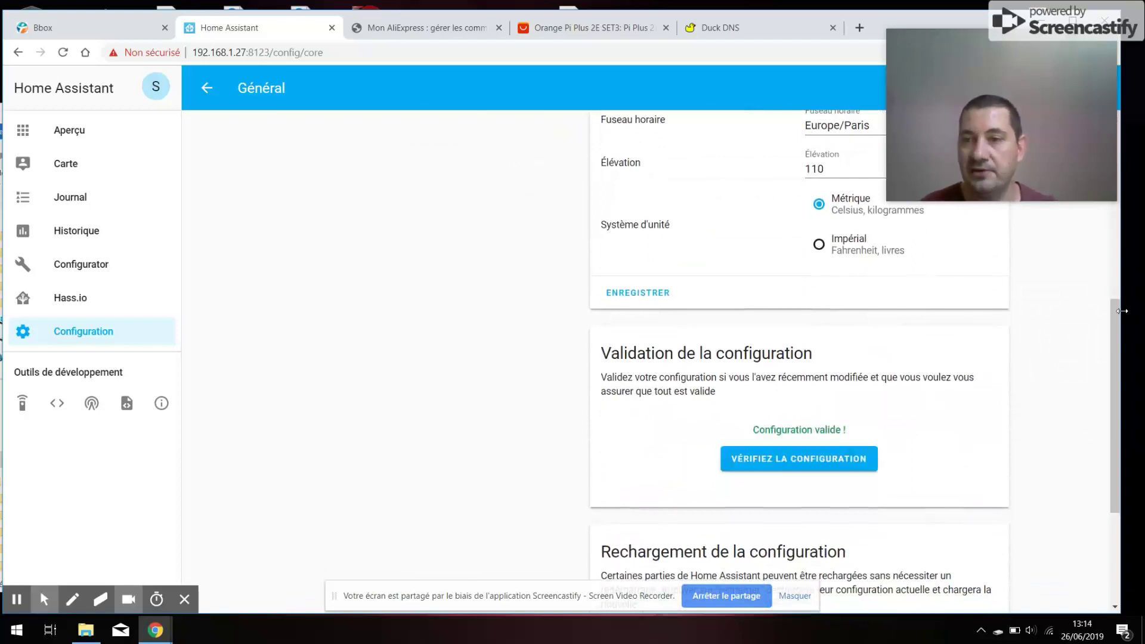
- Restart the Home Assistant server from Gestion du serveur
drag(1114, 309, 1111, 475)
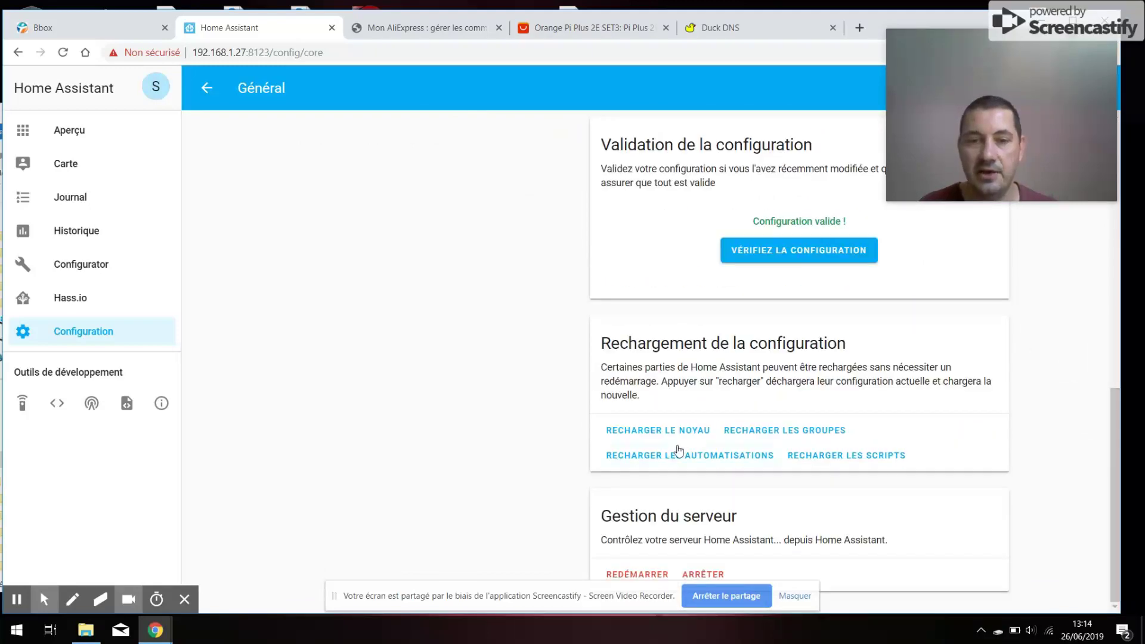
click(633, 574)
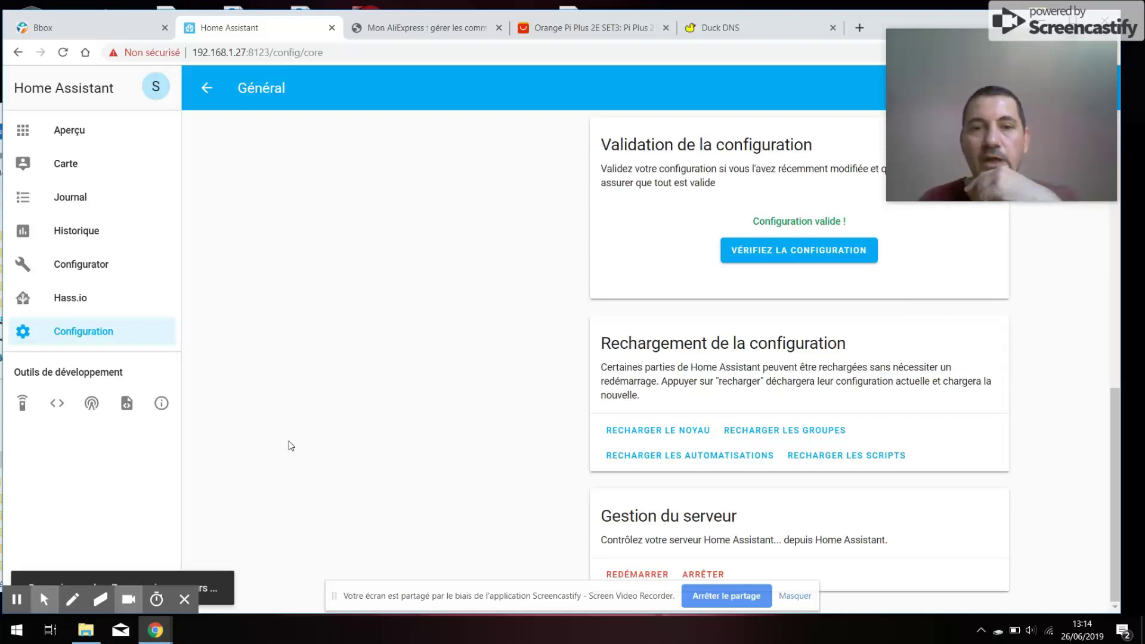
scroll(288, 446, up, 10)
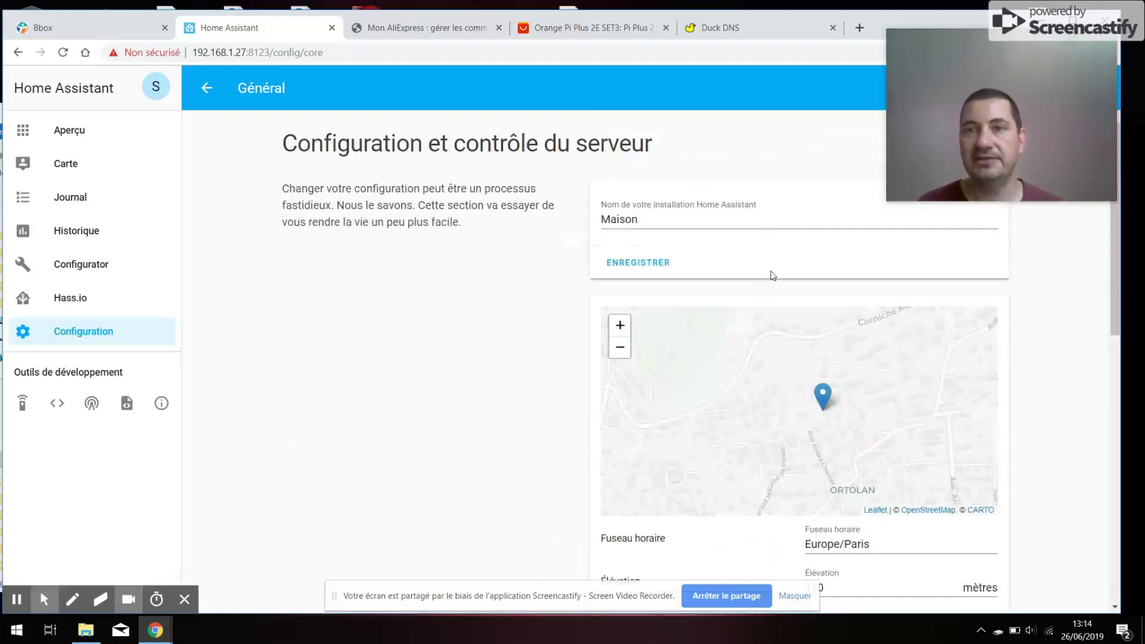
click(859, 28)
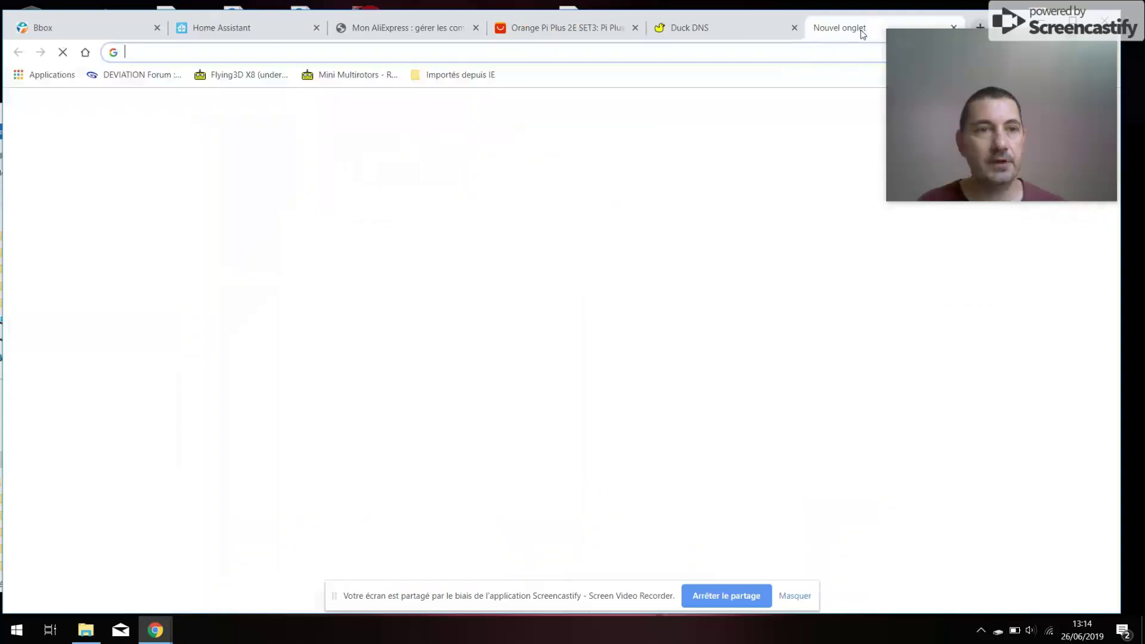
text(h)
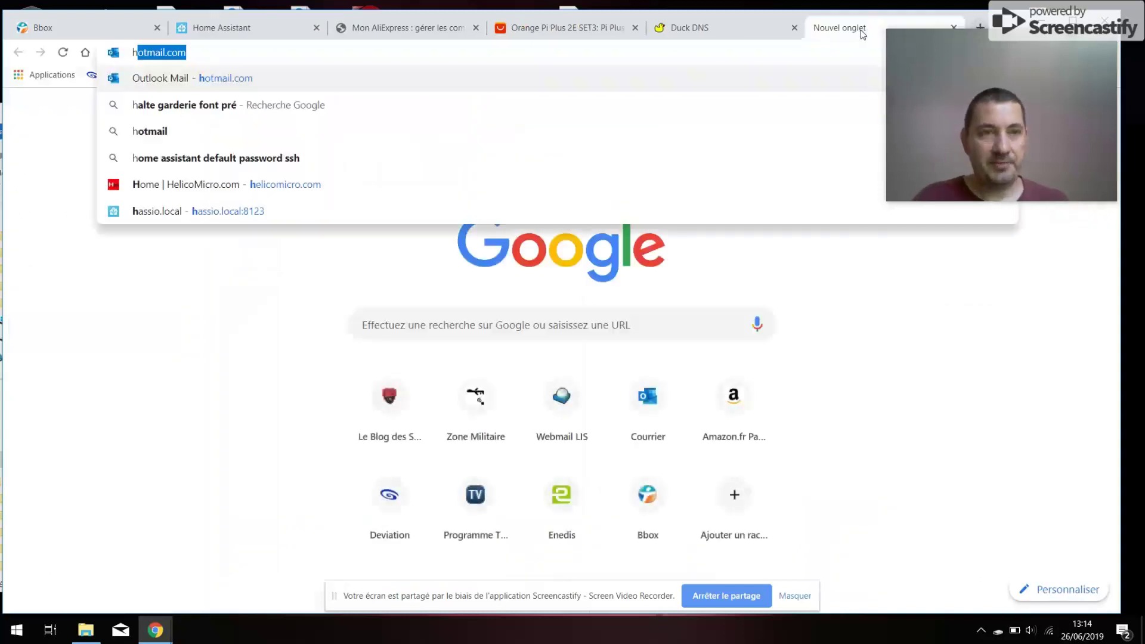
text(ttp:/)
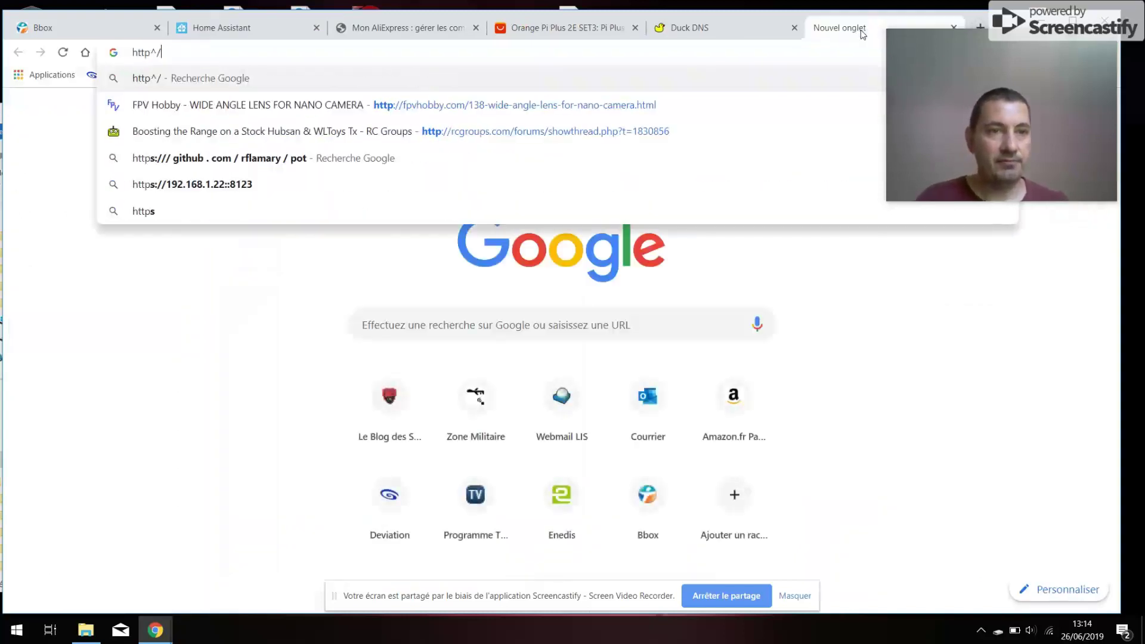
key(BackSpace)
text(//)
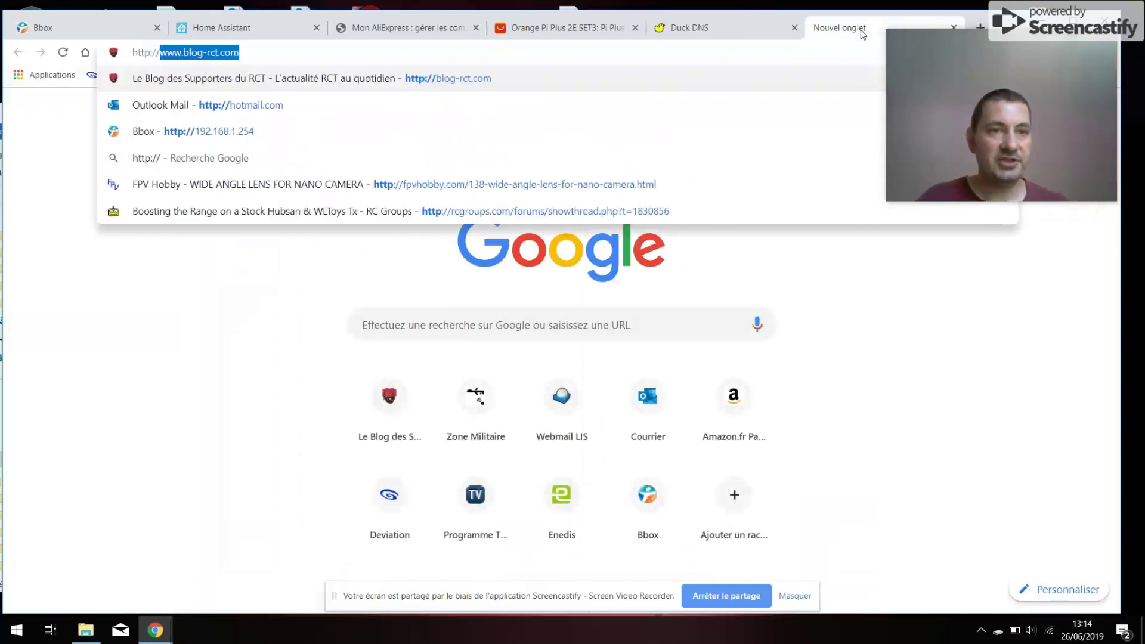
text(e-2-nomy.duckdns.org:8123)
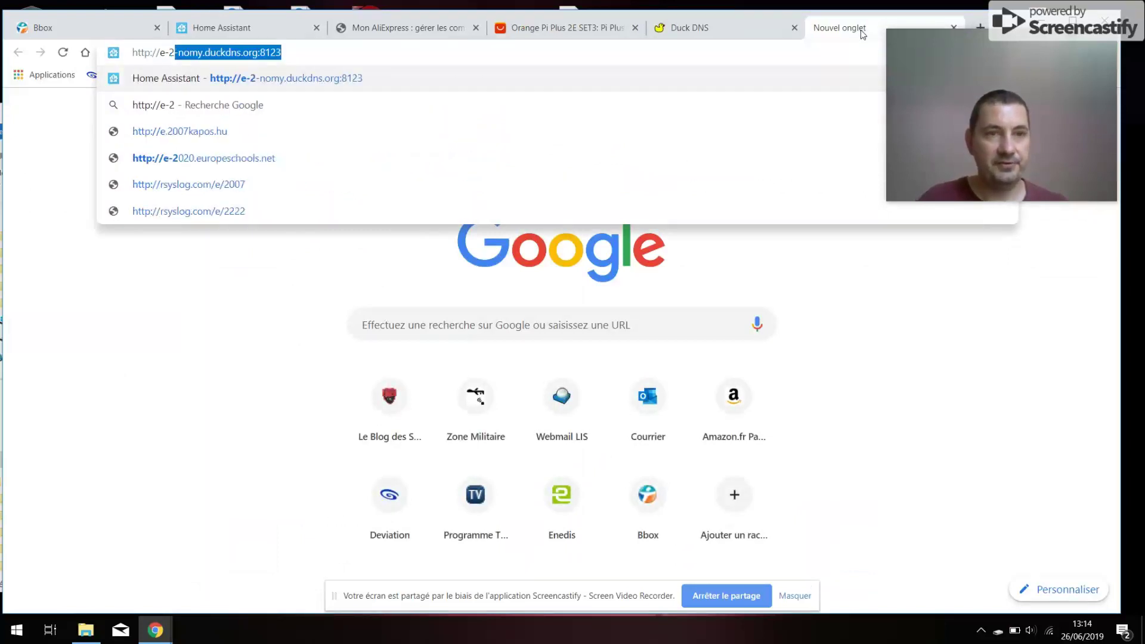
key(End)
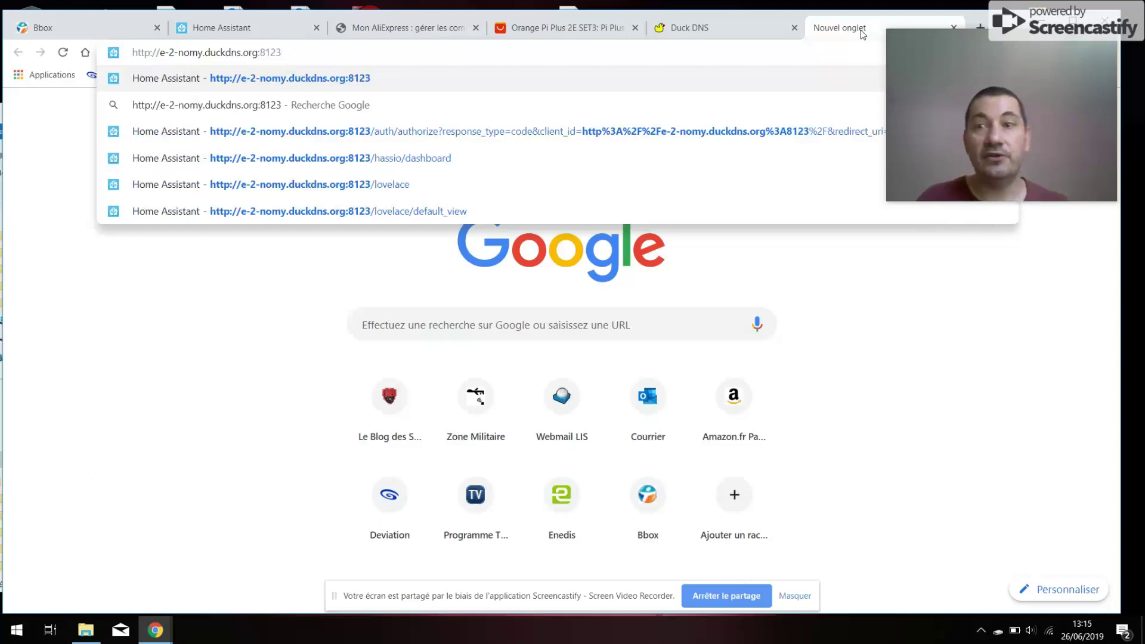
key(Return)
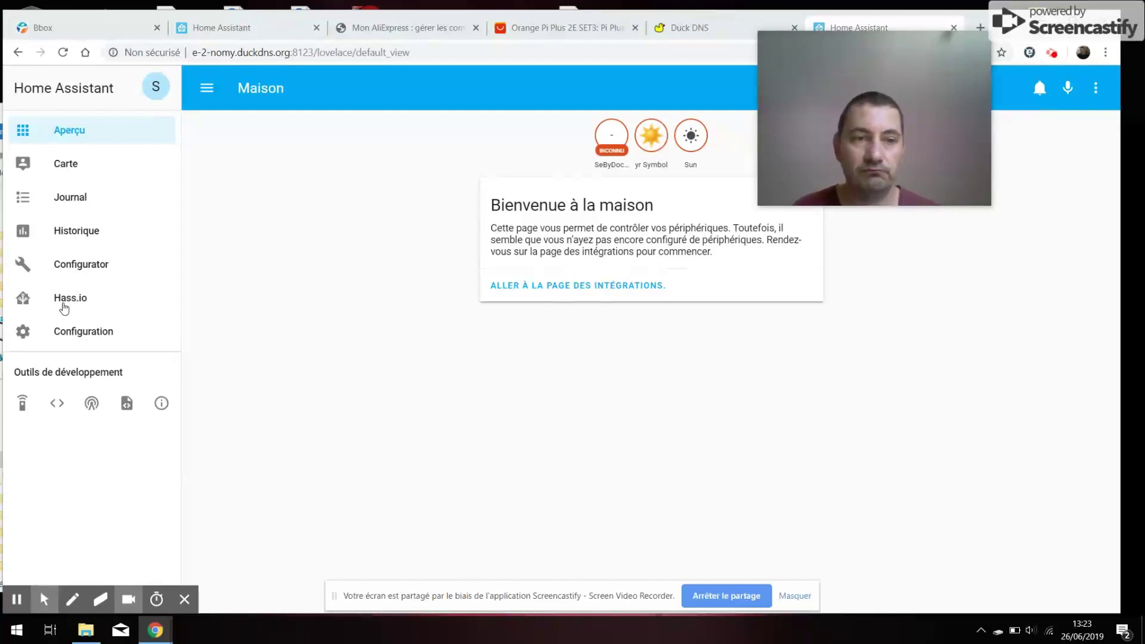
click(65, 308)
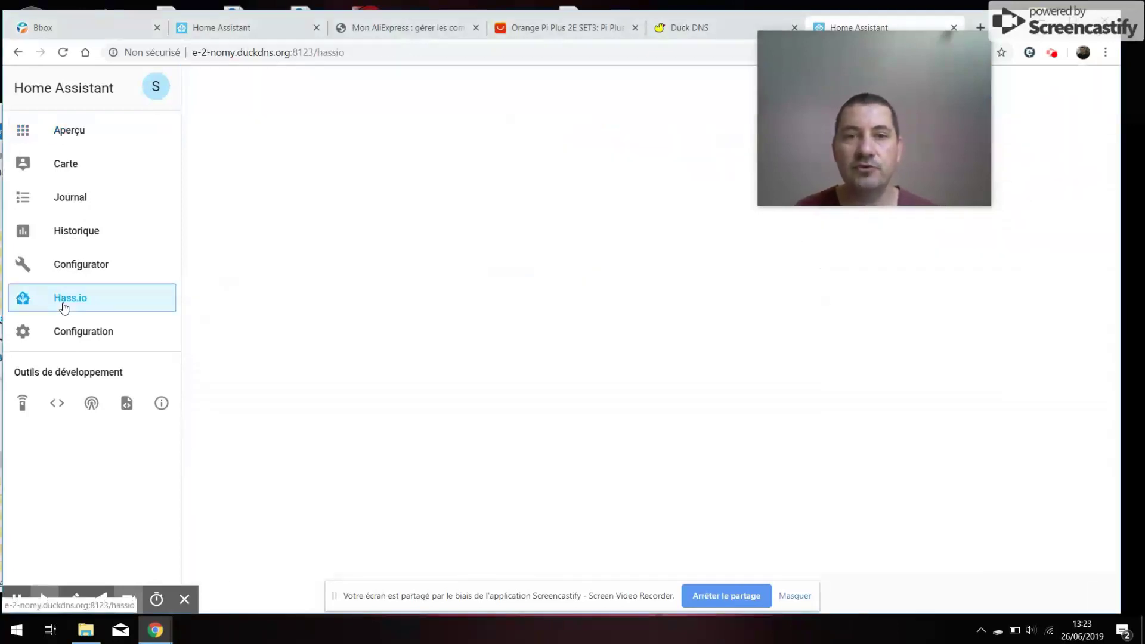